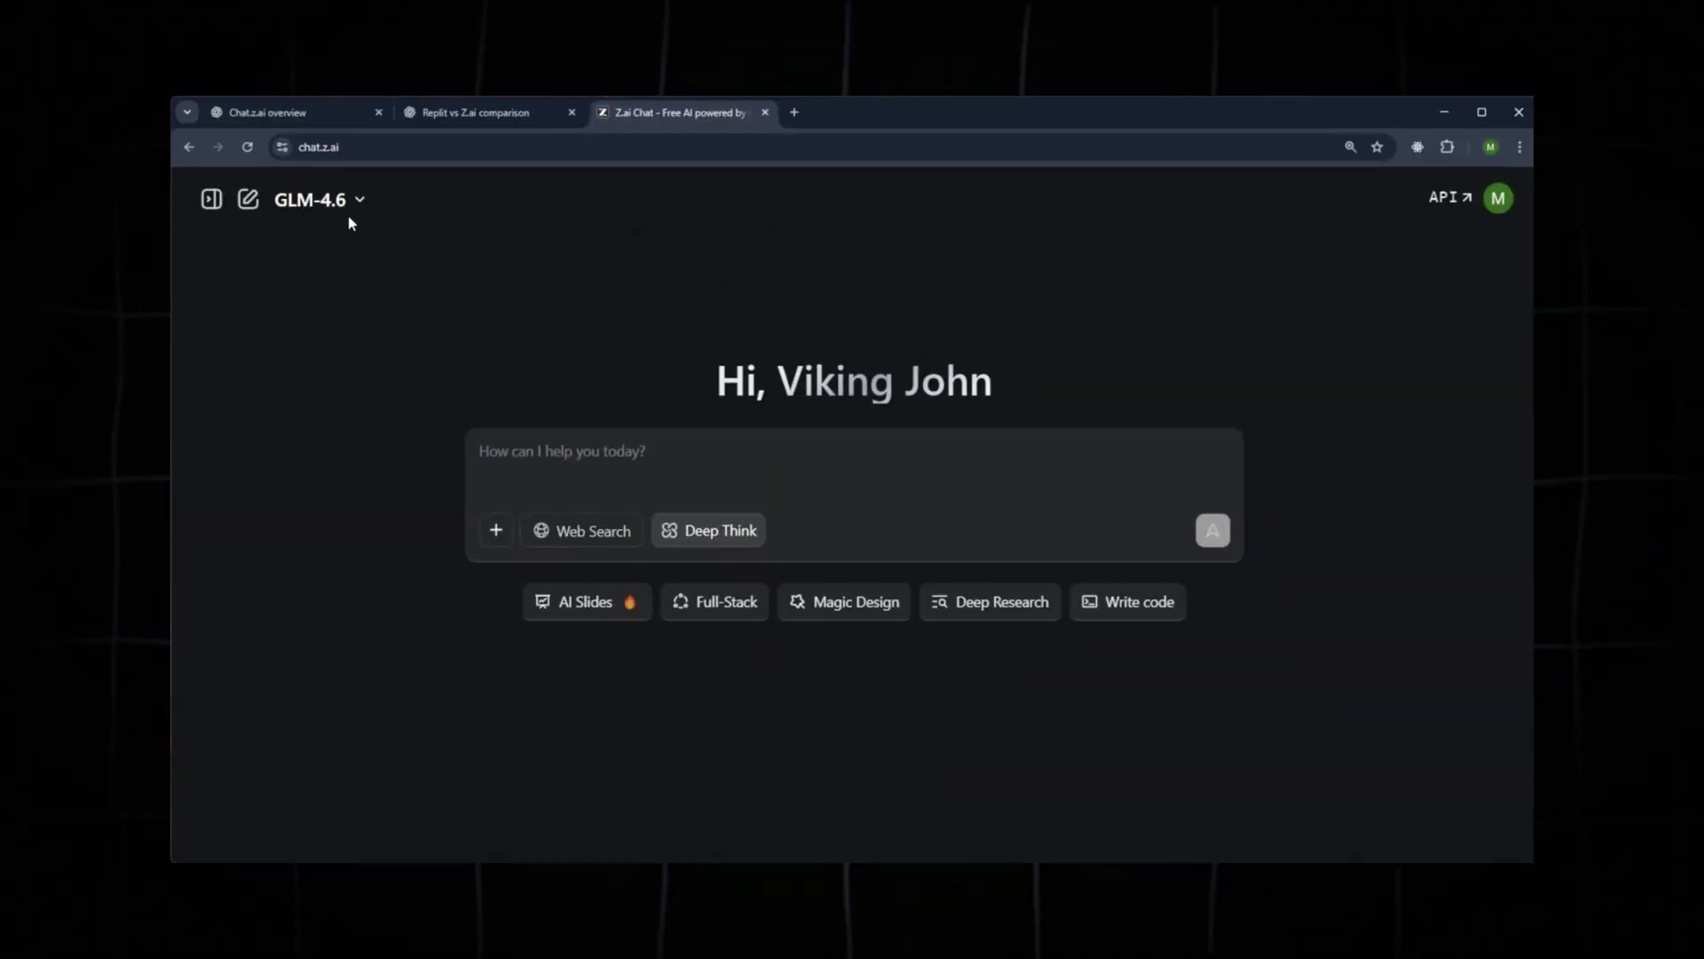
Keep GLM-4.6 as the model and switch on Web Search for the new chat.
{"action": "left_click", "coordinate": [344, 213]}
{"action": "left_click_drag", "start_coordinate": [305, 246], "coordinate": [364, 251]}
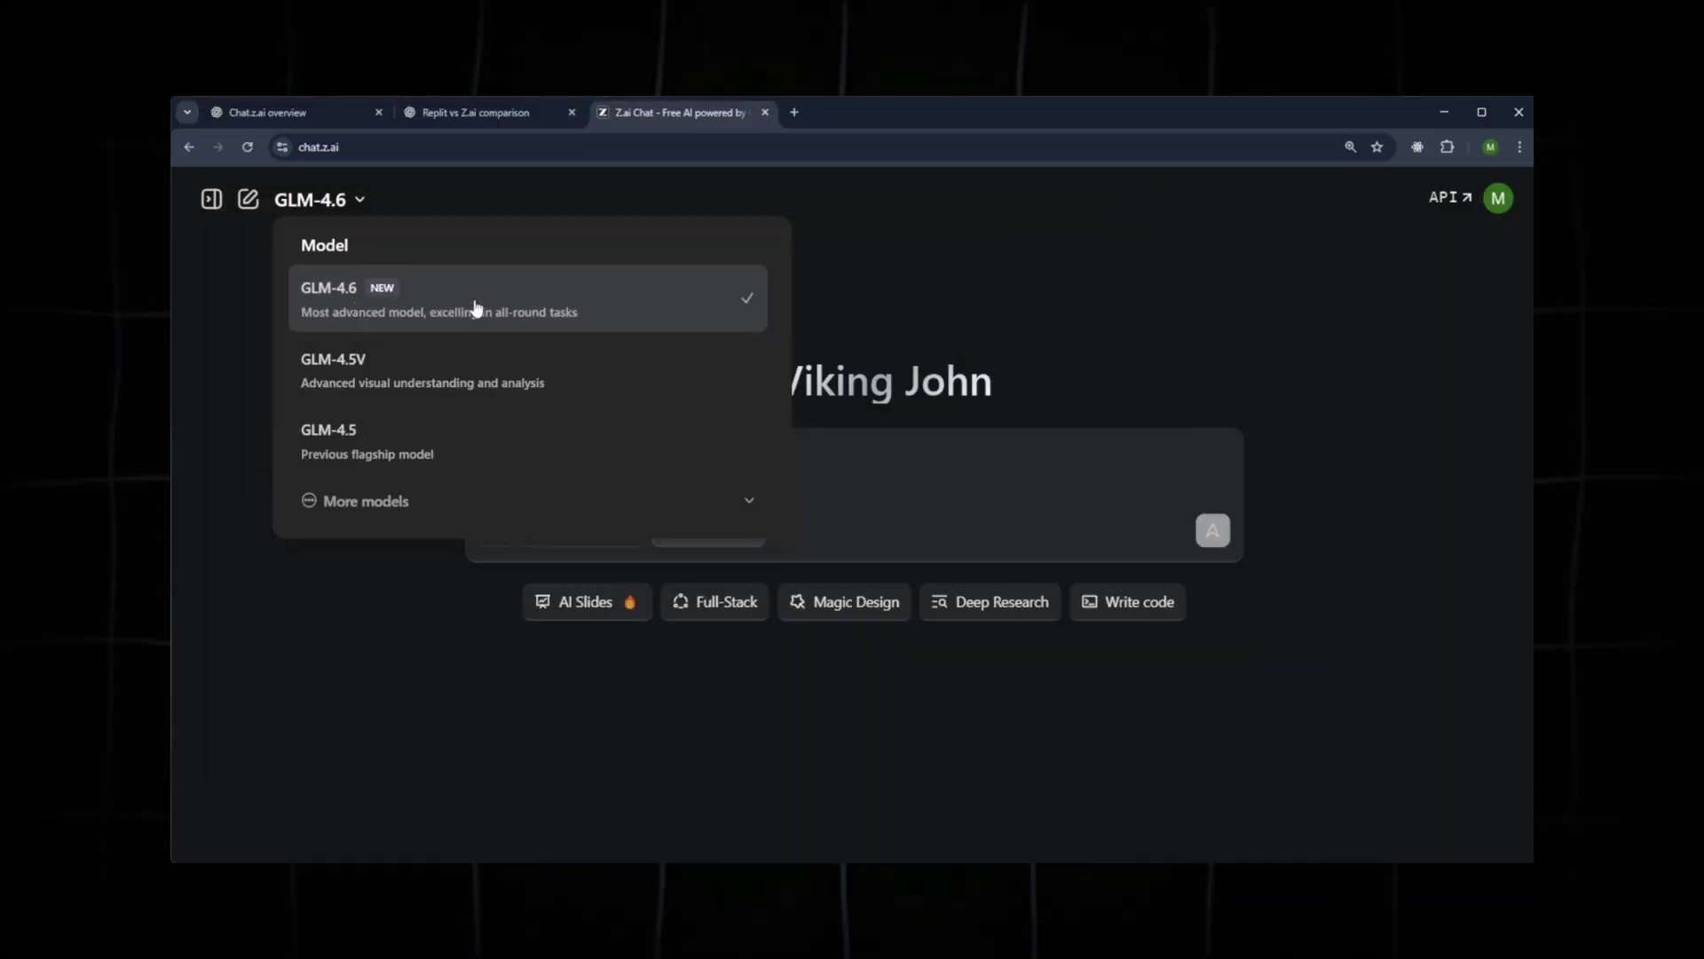
{"action": "left_click", "coordinate": [477, 308]}
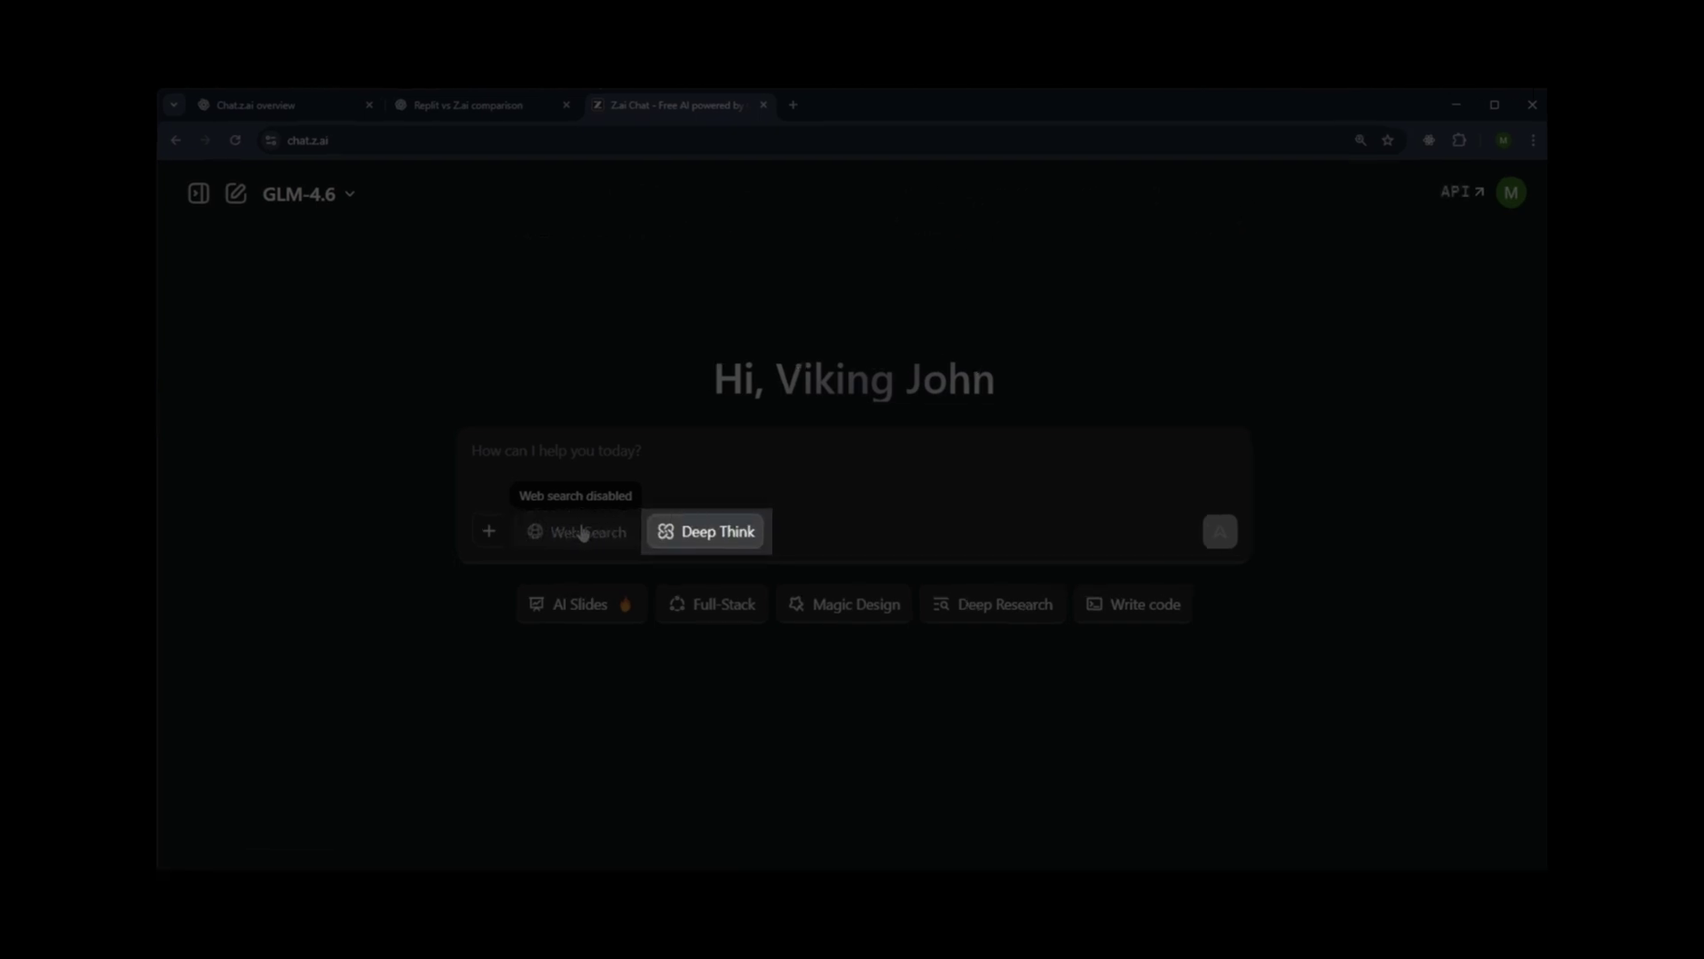
{"action": "left_click", "coordinate": [576, 529]}
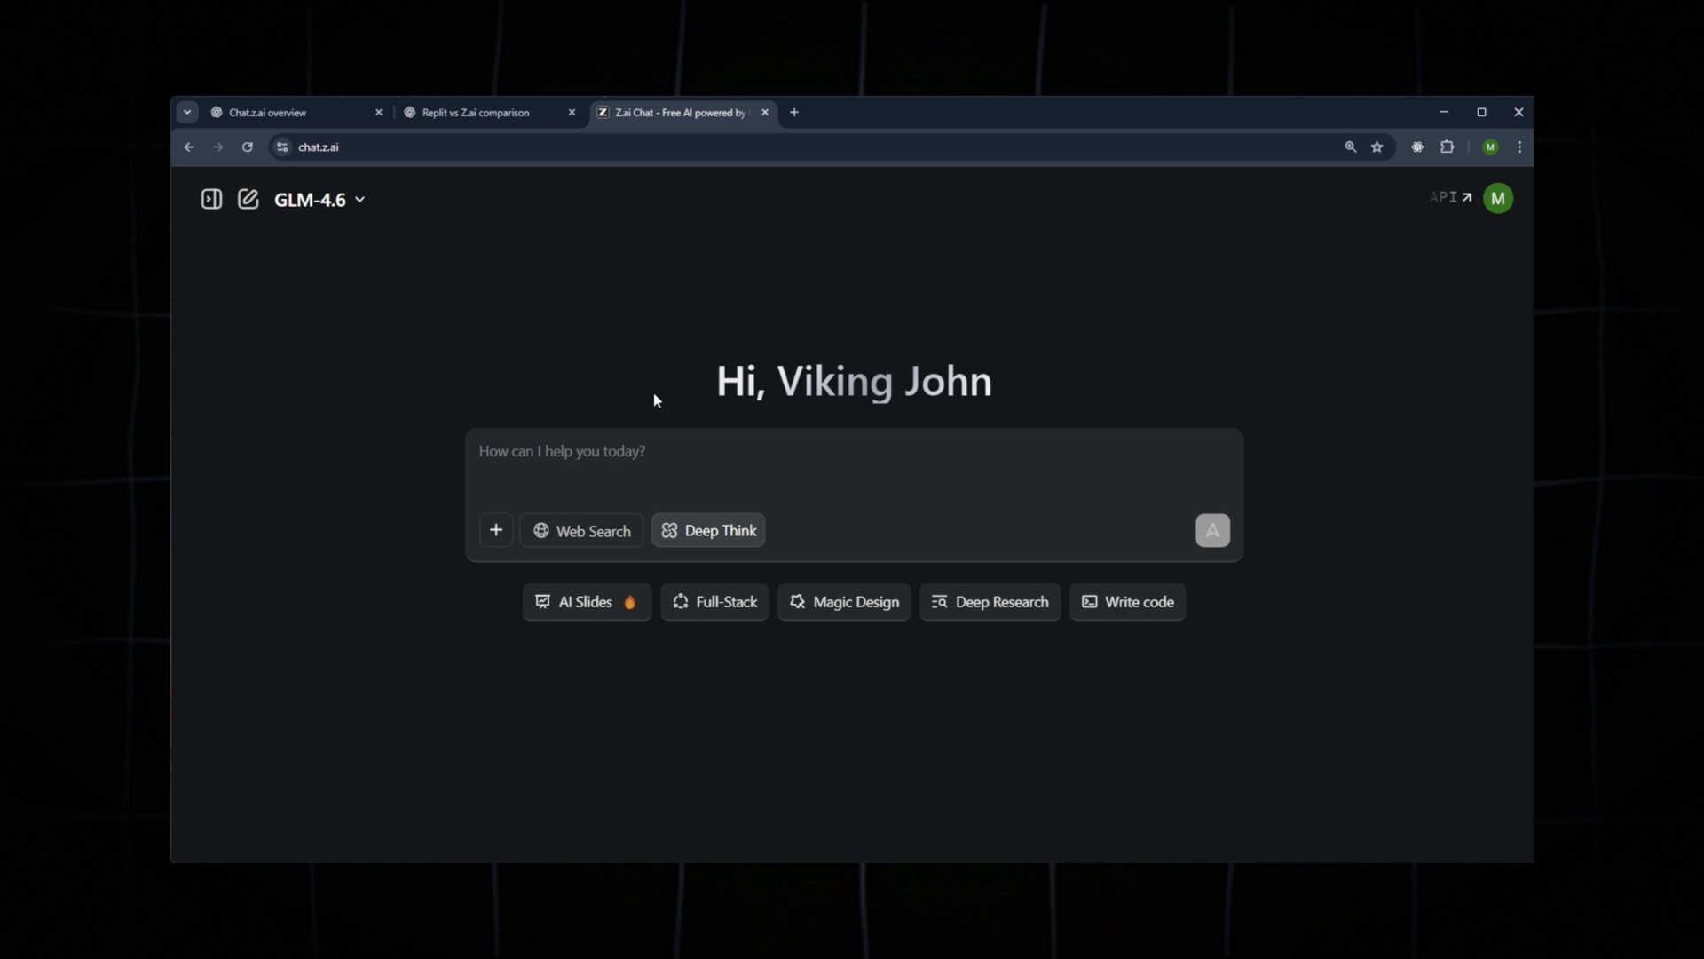
Ask GLM-4.6 to build a web app where text typed in a textbox downloads as a PDF.
{"action": "type", "text": "Build a simple web app "}
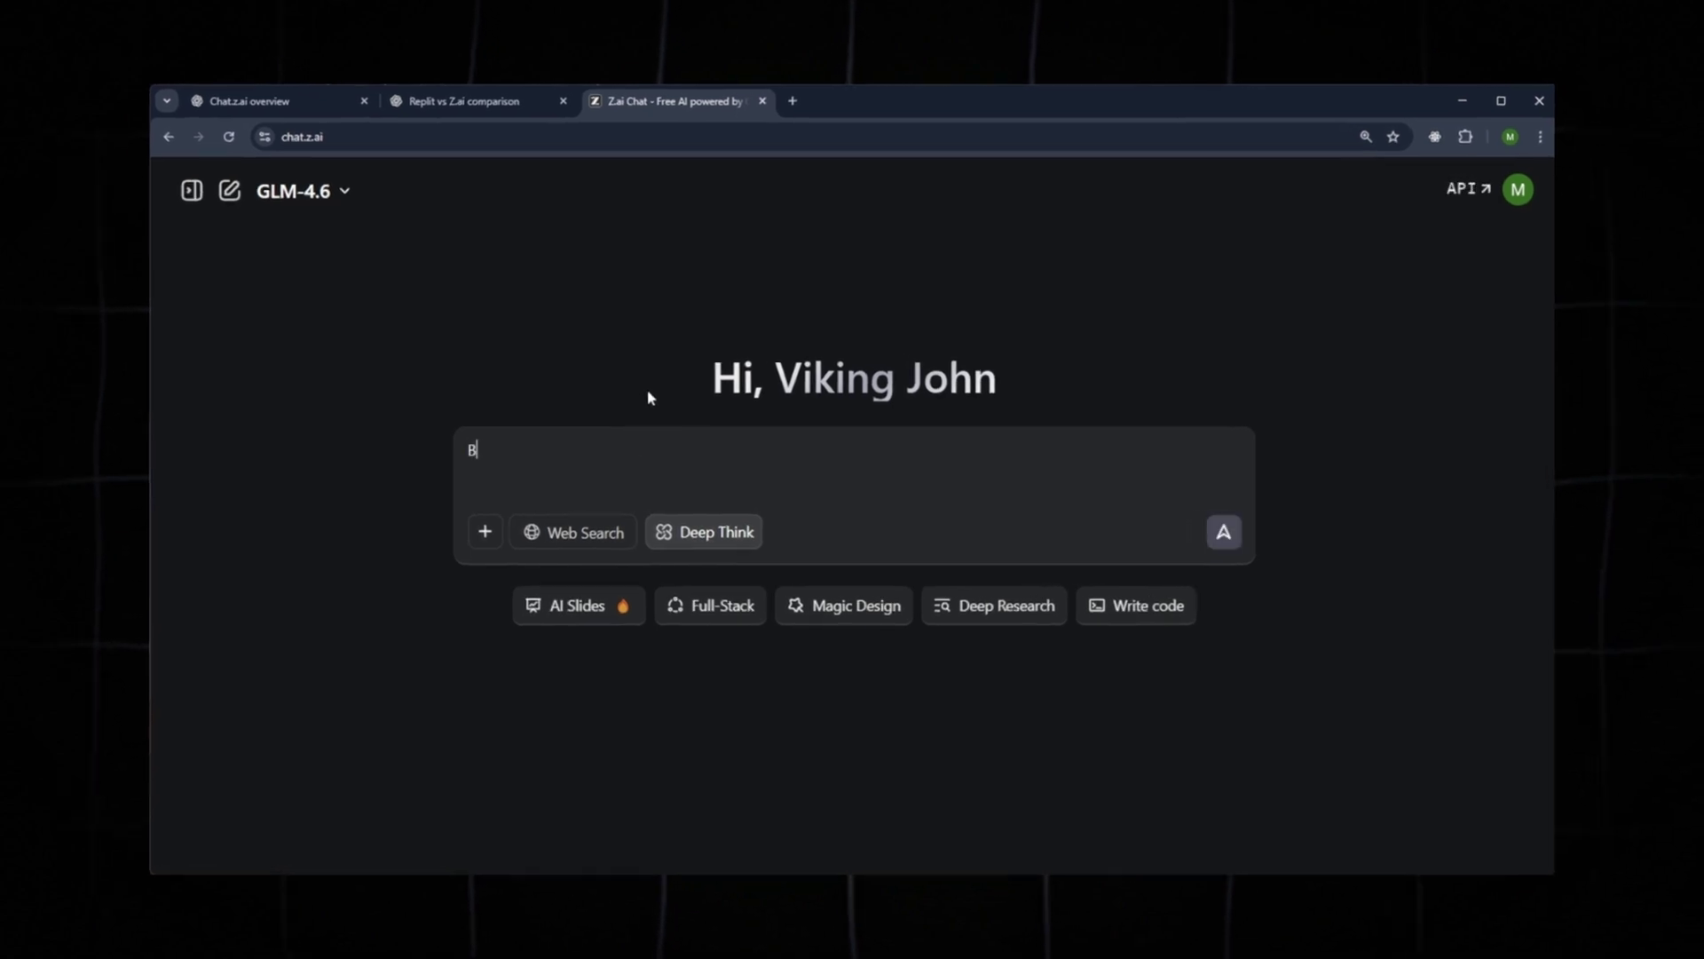
{"action": "type", "text": "where a user types text into a te"}
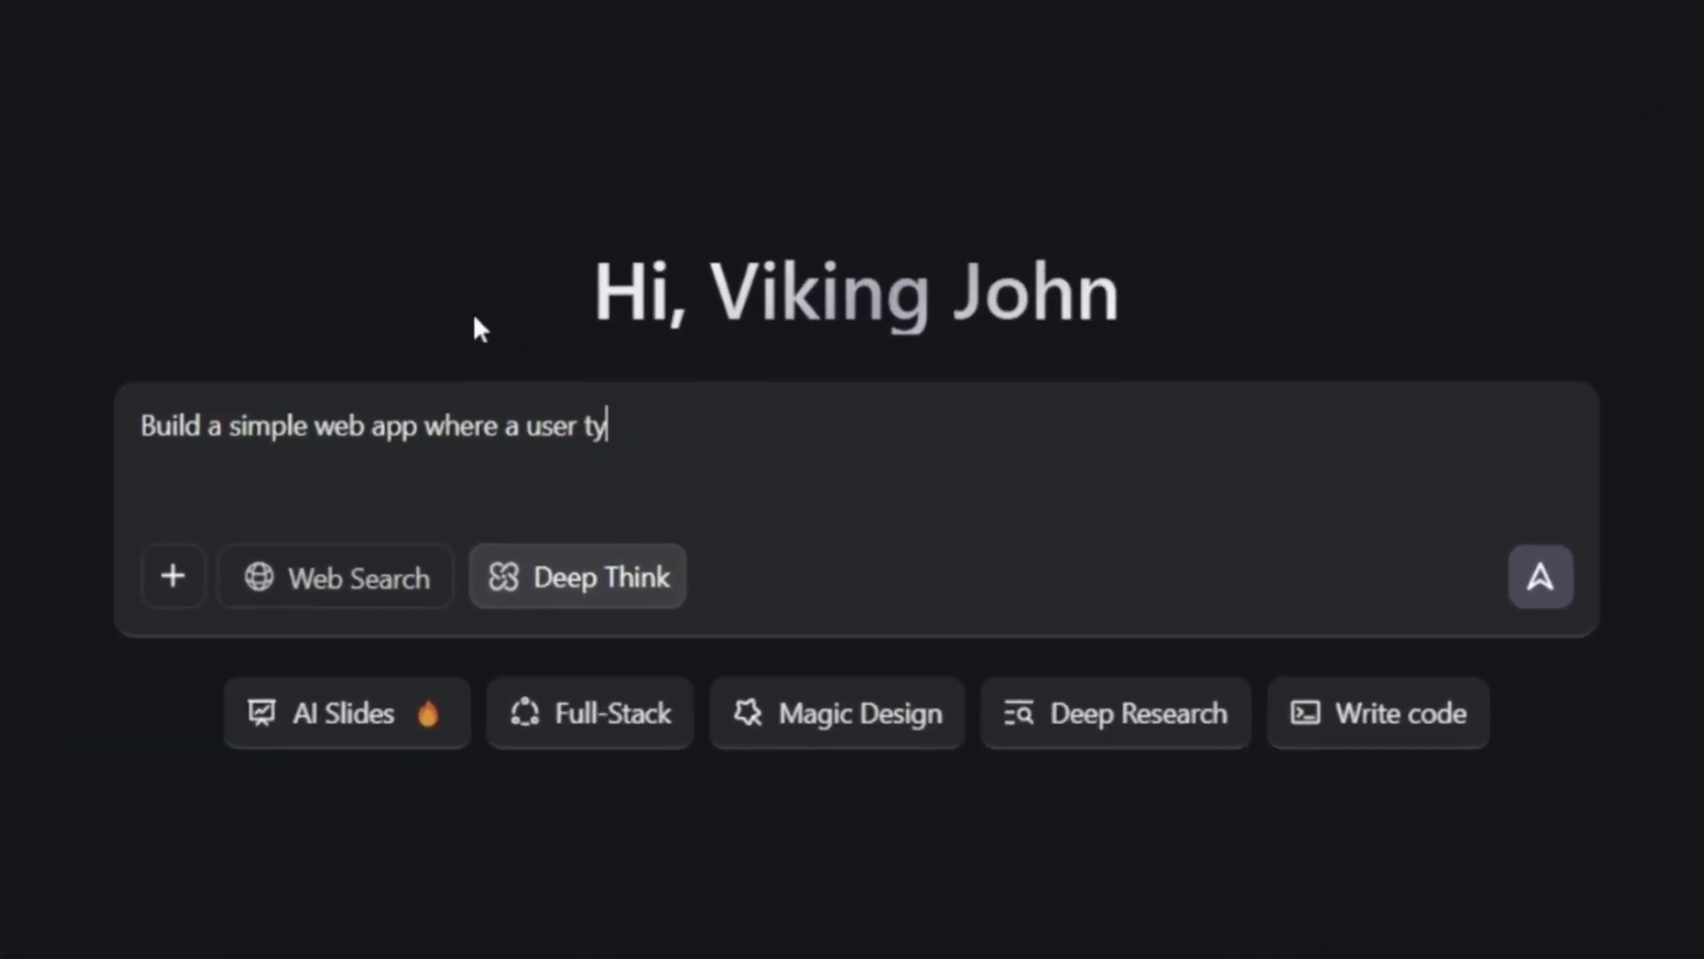
{"action": "type", "text": "xtbox and clicks a button to download "}
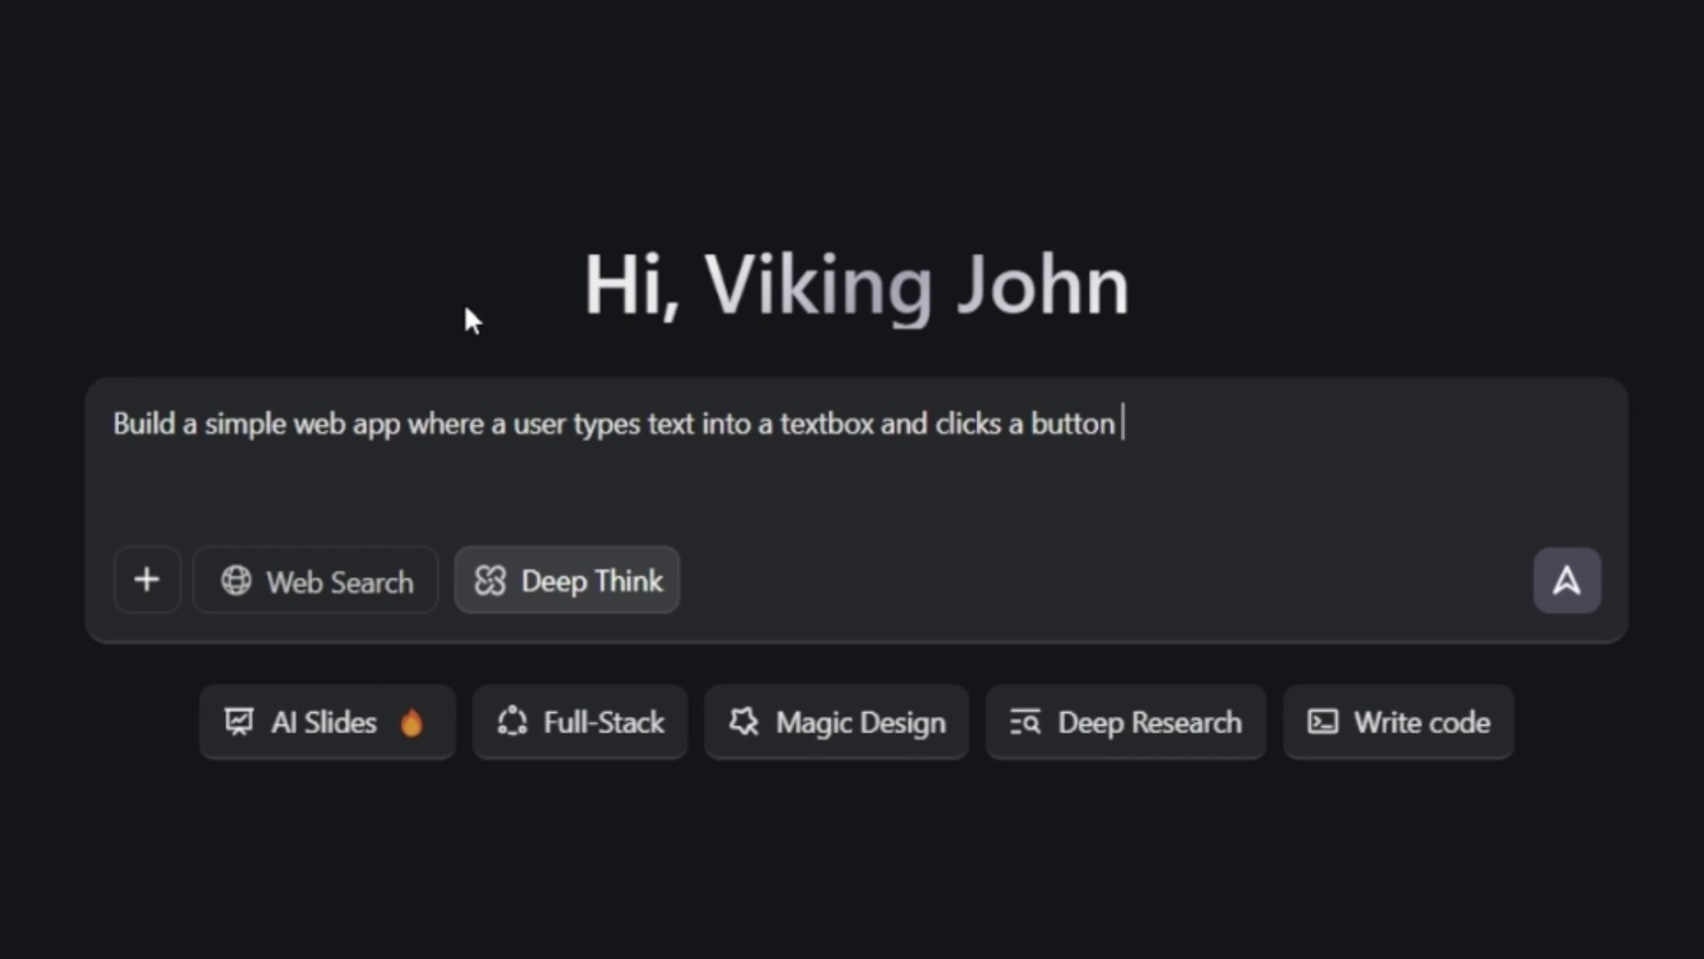
{"action": "type", "text": "that text as a PDF."}
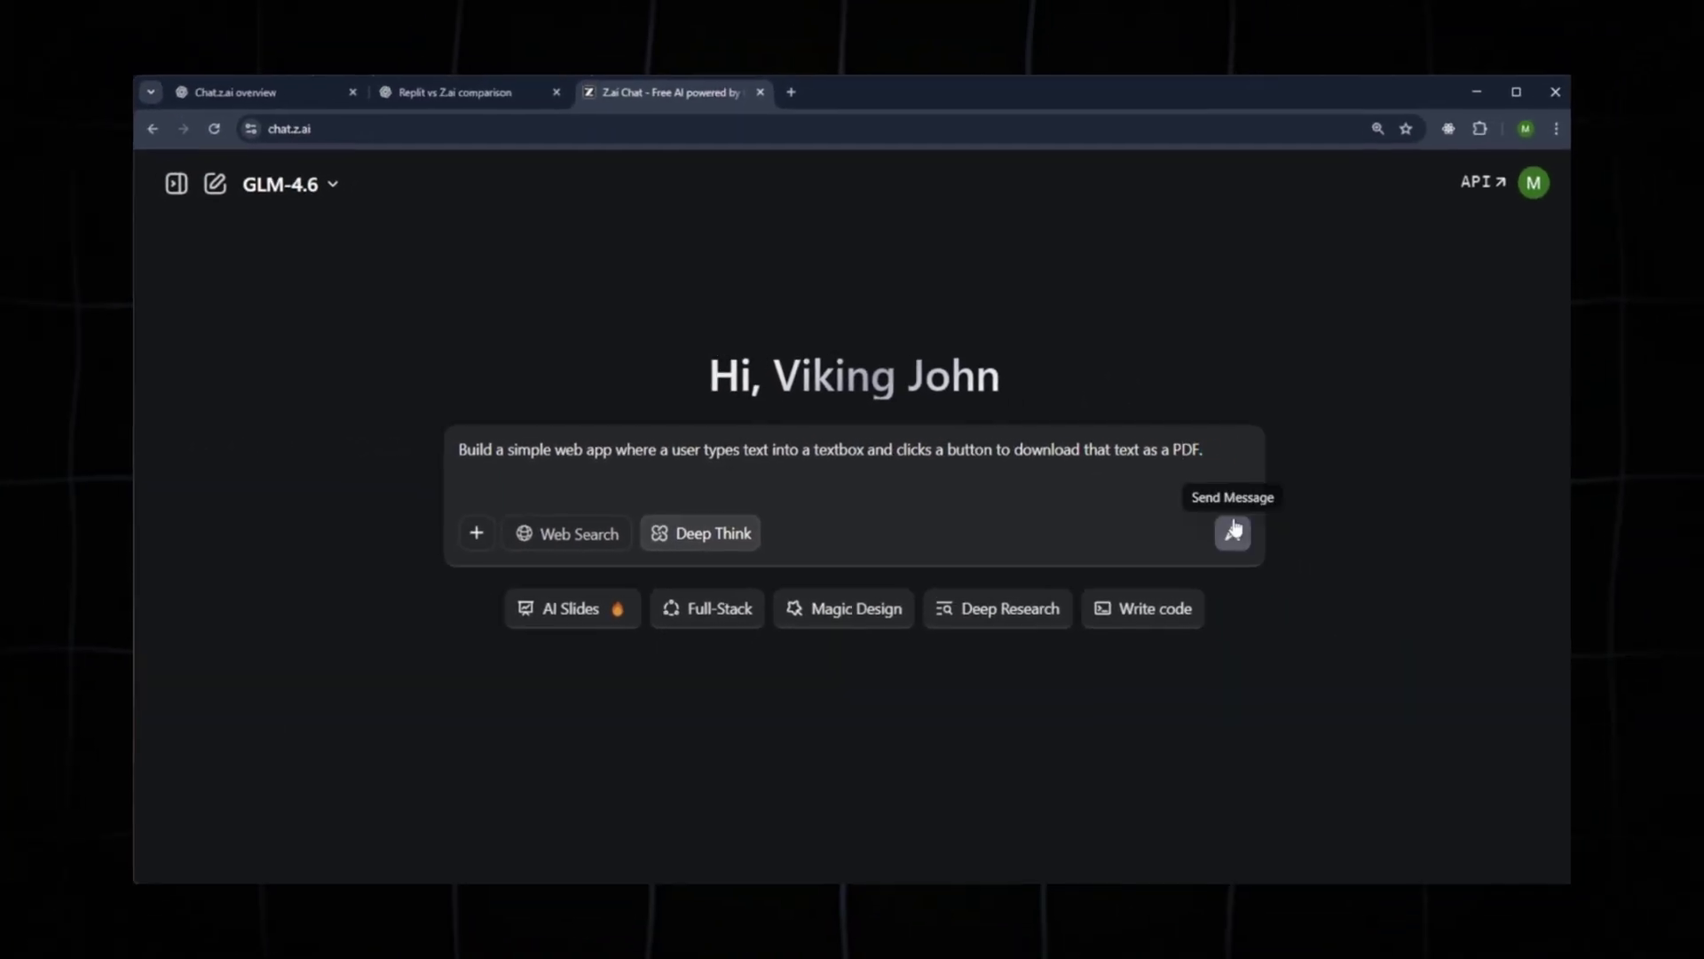
{"action": "left_click", "coordinate": [1233, 532]}
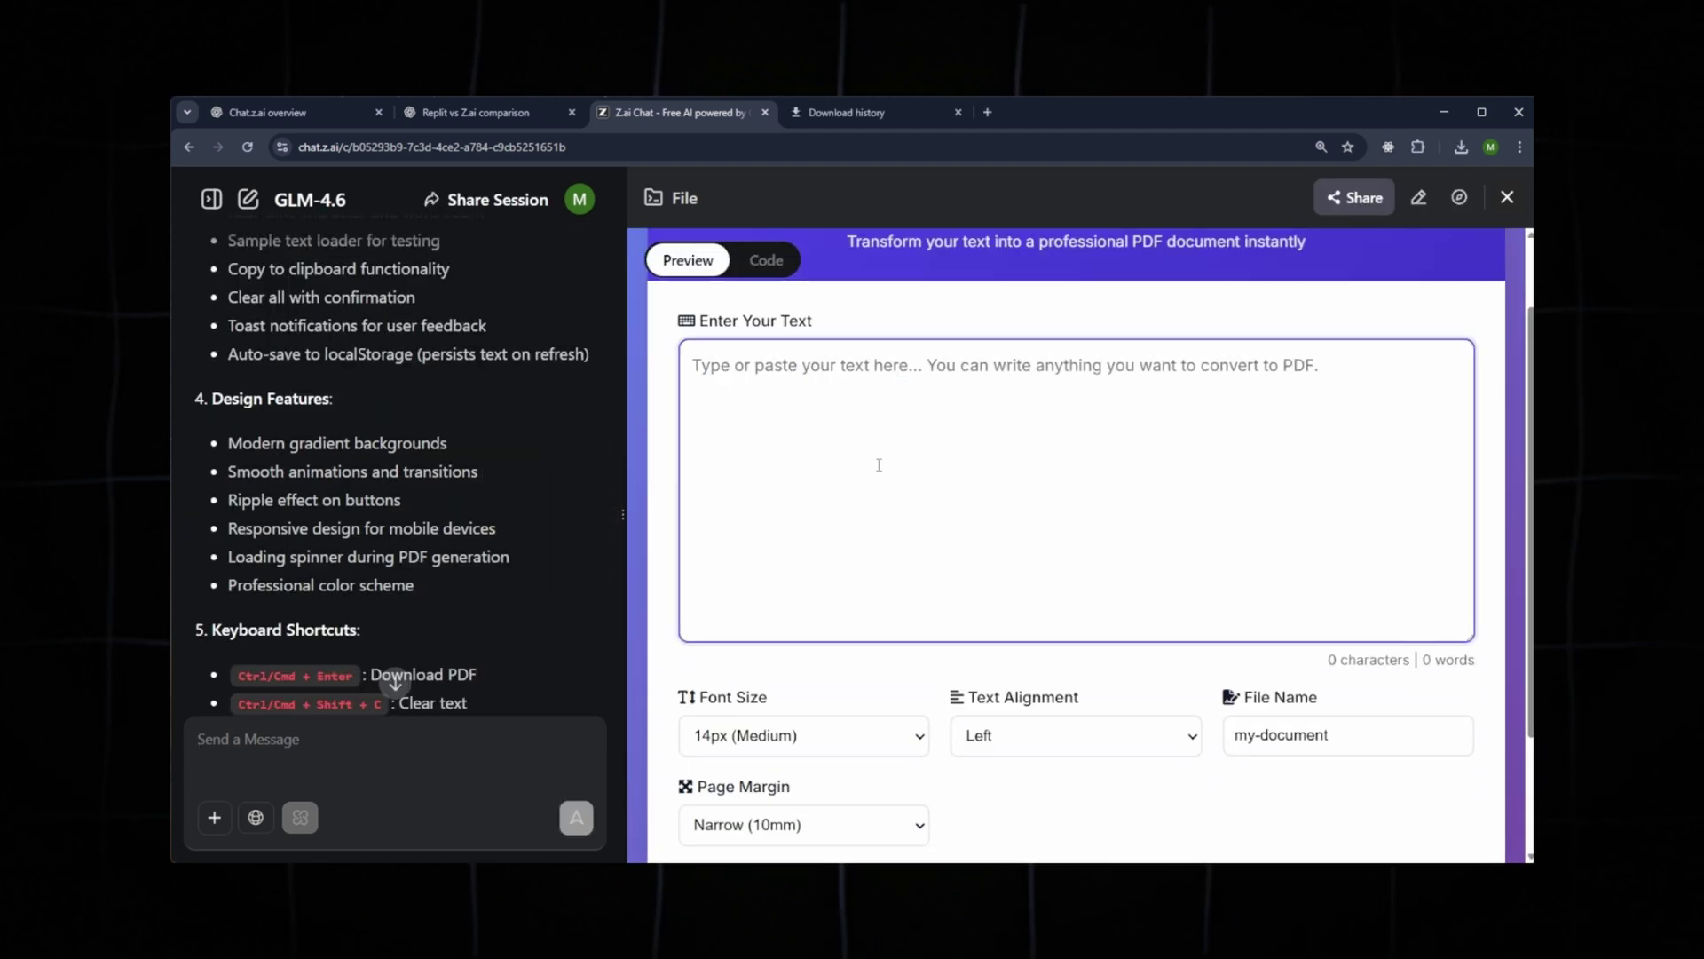
Open the generated Text to PDF Converter as a standalone website.
{"action": "scroll", "coordinate": [879, 468], "scroll_direction": "down", "scroll_amount": 3}
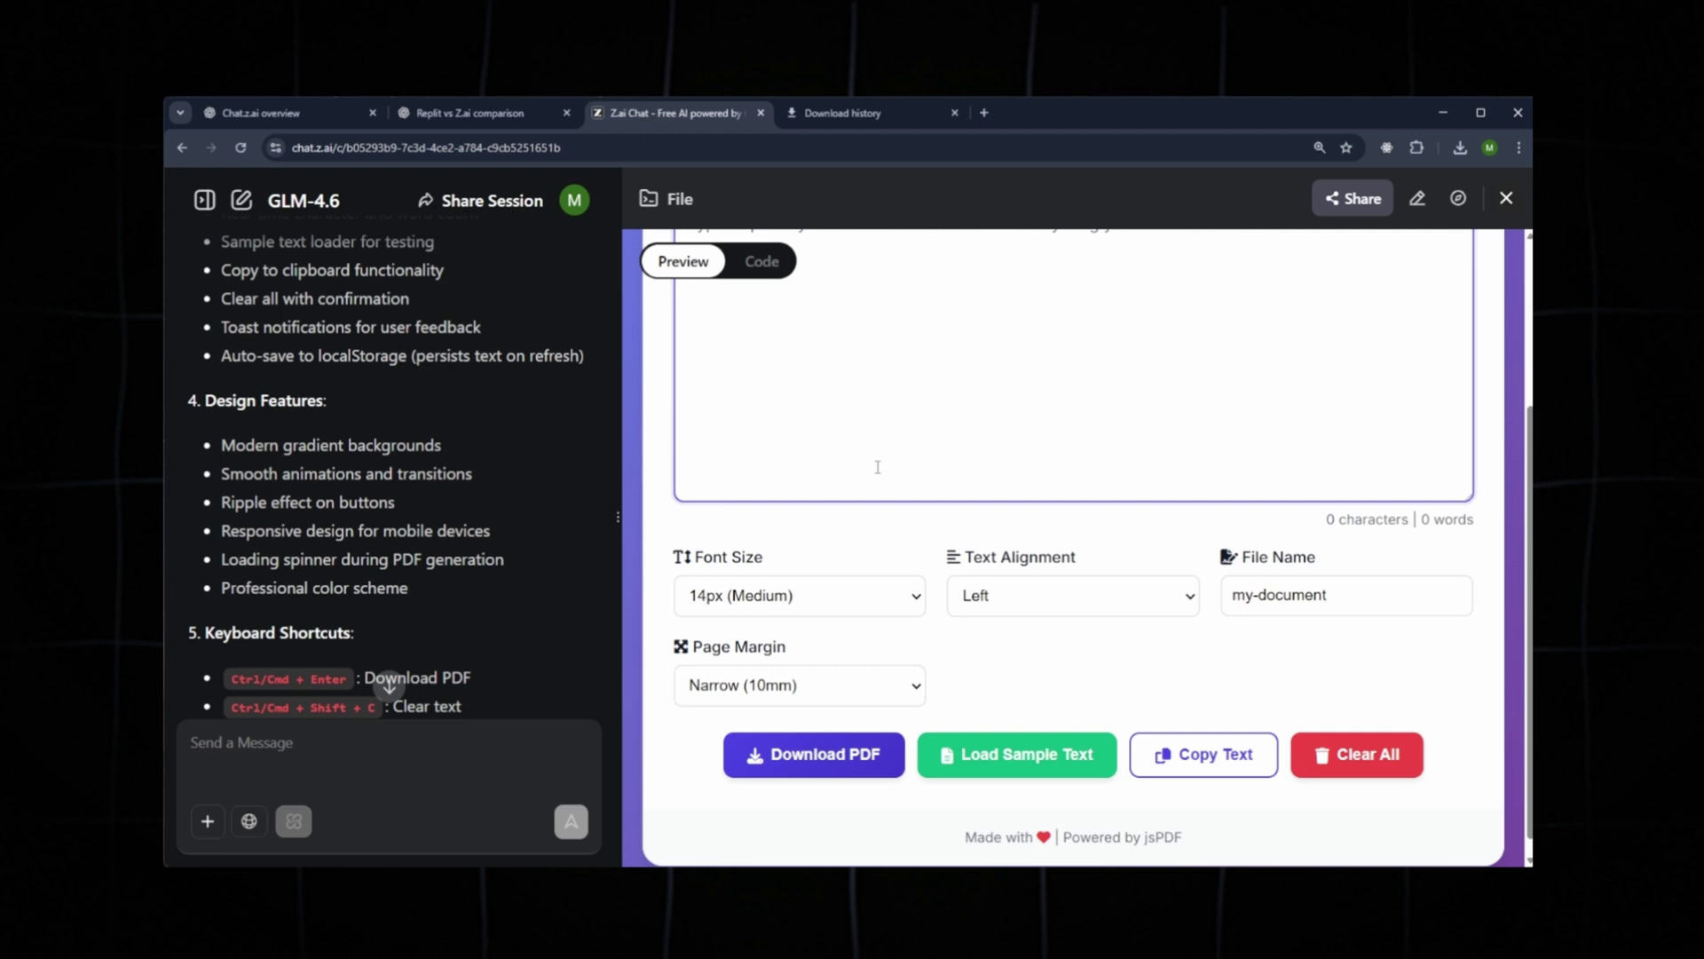
{"action": "scroll", "coordinate": [879, 470], "scroll_direction": "up", "scroll_amount": 6}
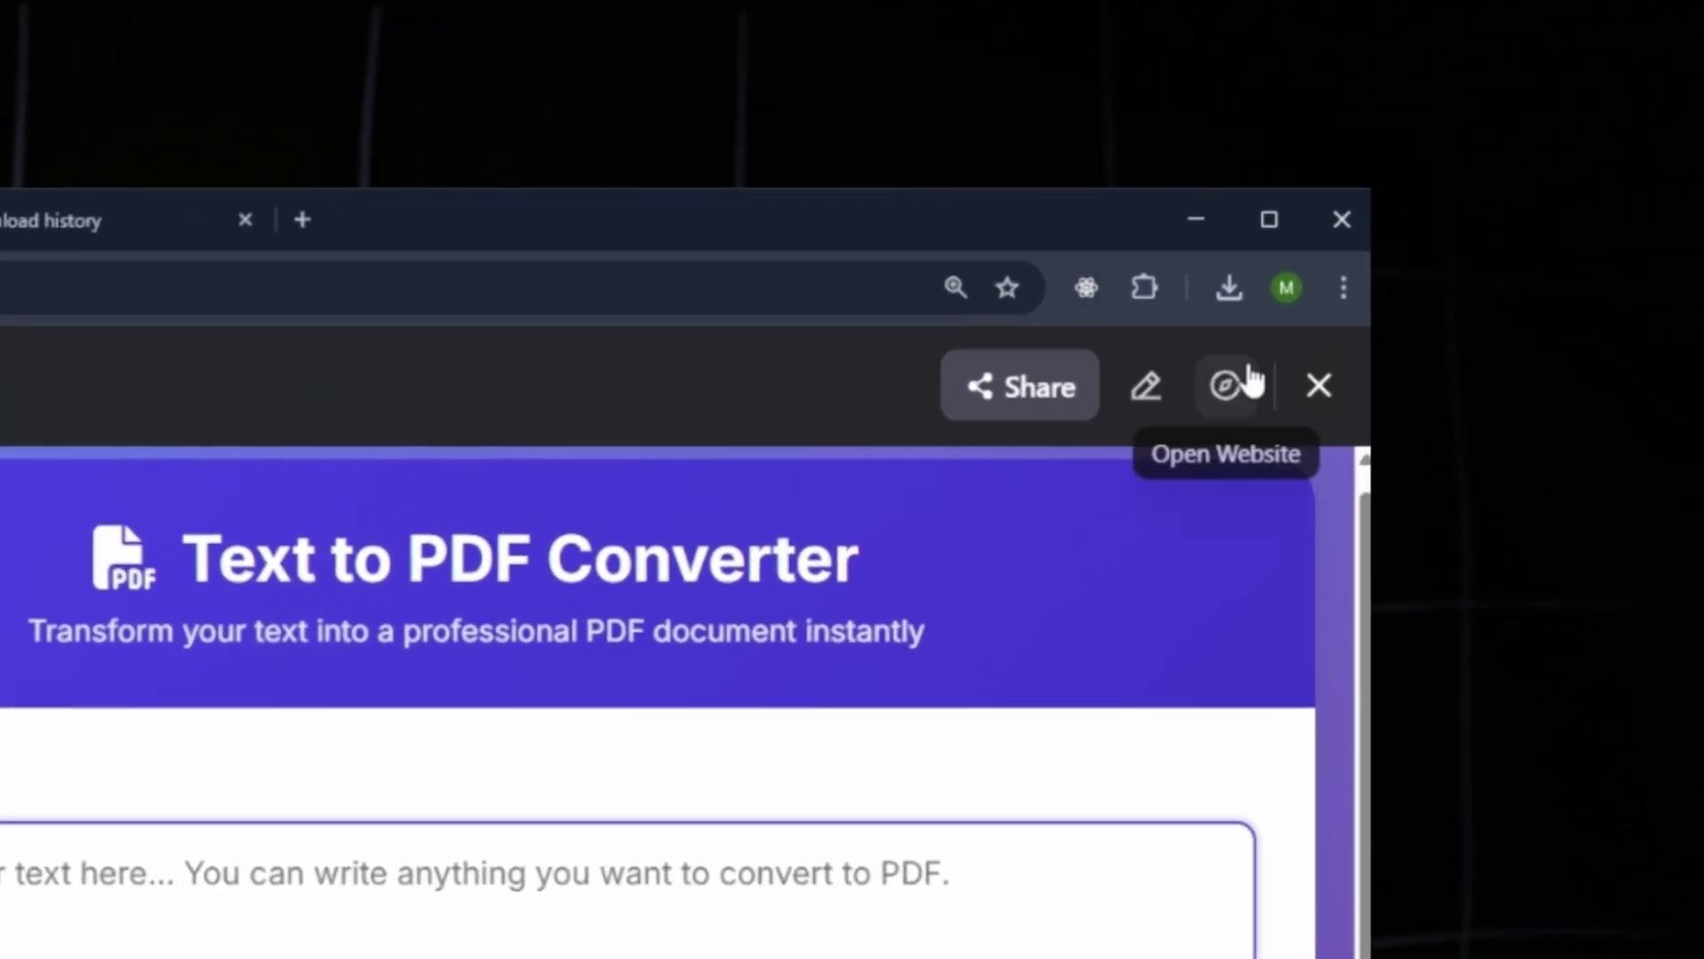
{"action": "left_click", "coordinate": [1228, 387]}
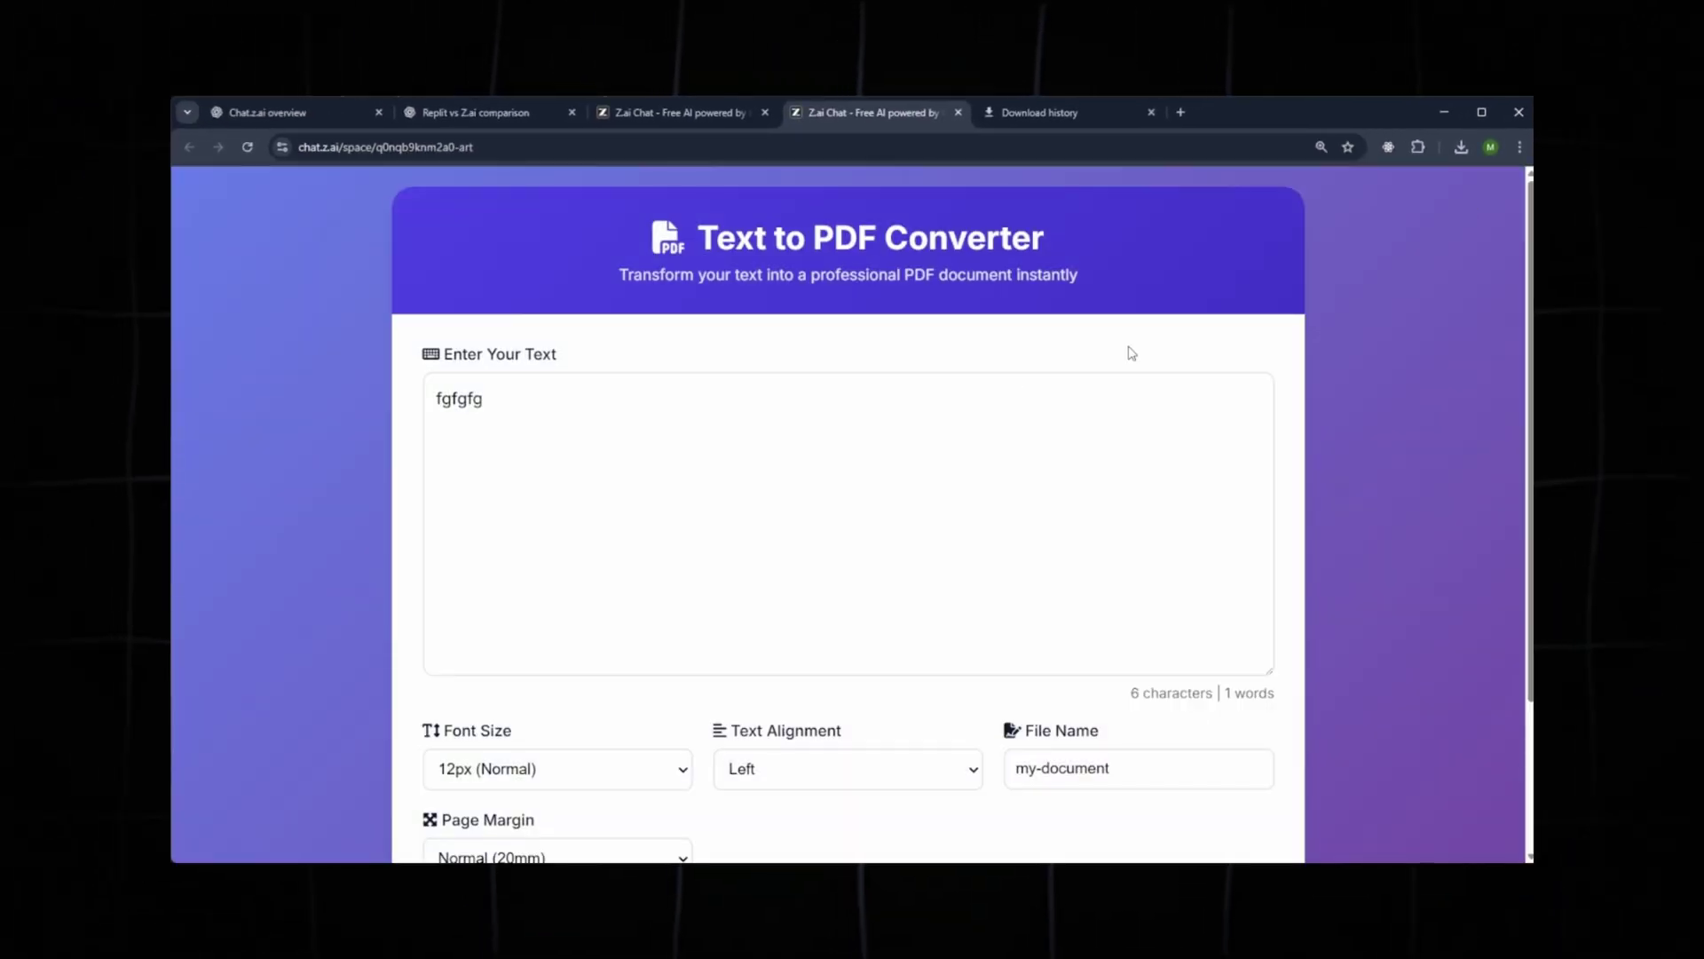
{"action": "left_click", "coordinate": [442, 421]}
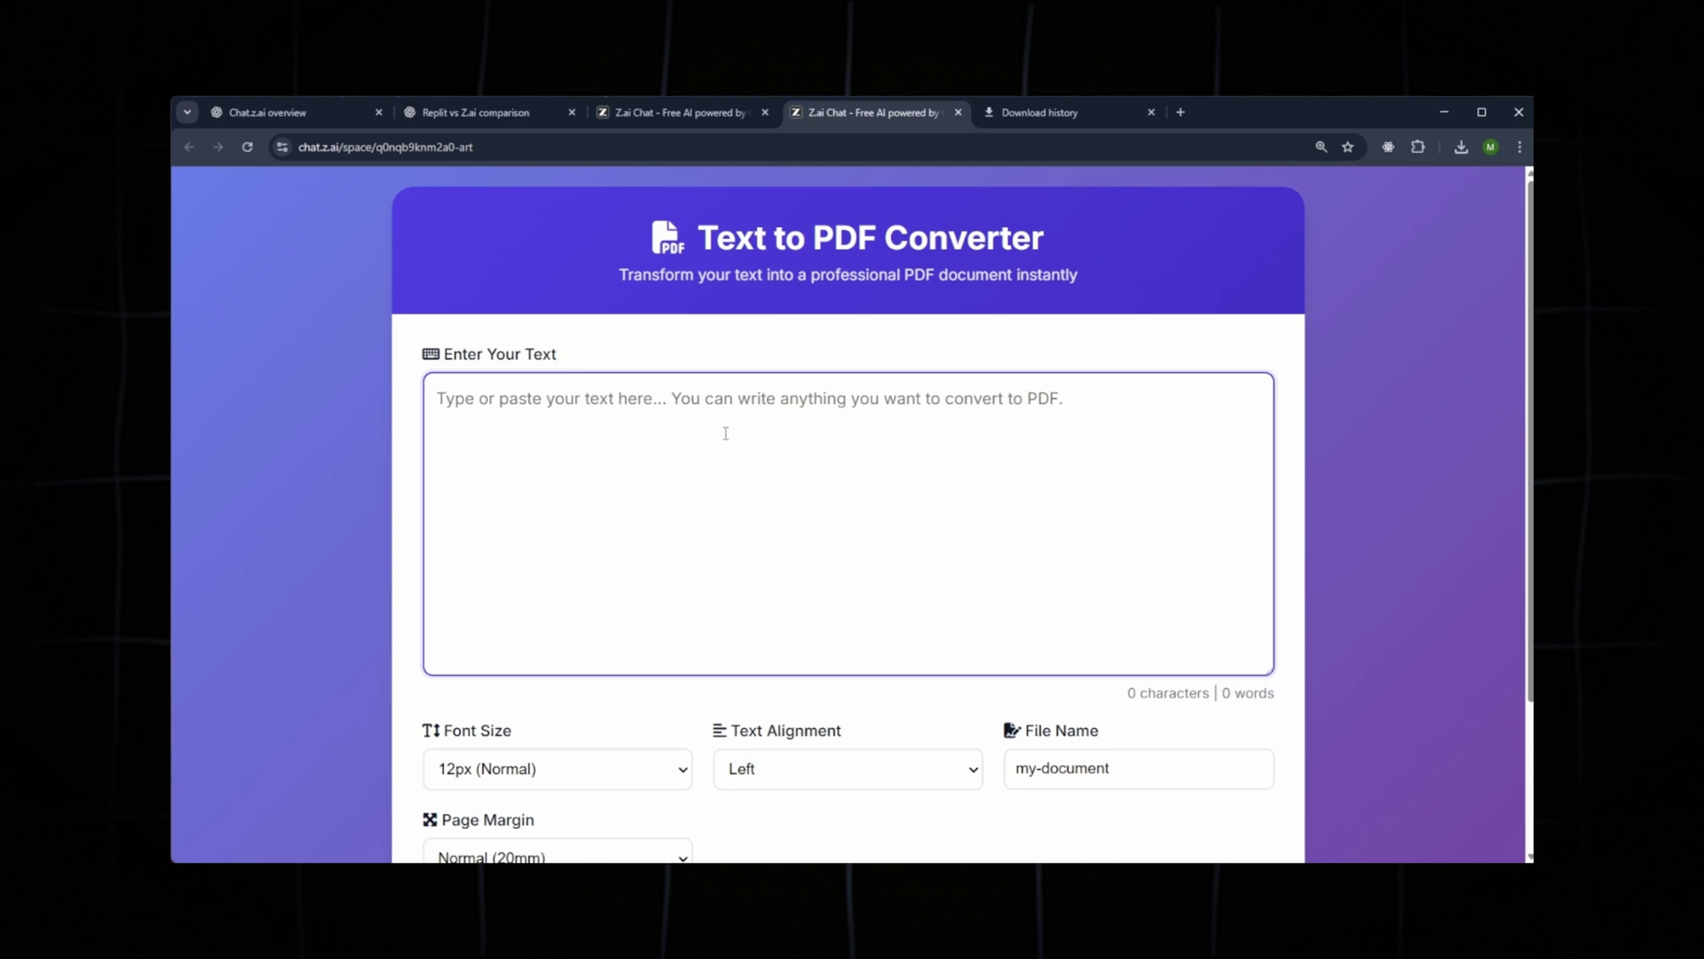
{"action": "scroll", "coordinate": [793, 405], "scroll_direction": "down", "scroll_amount": 2}
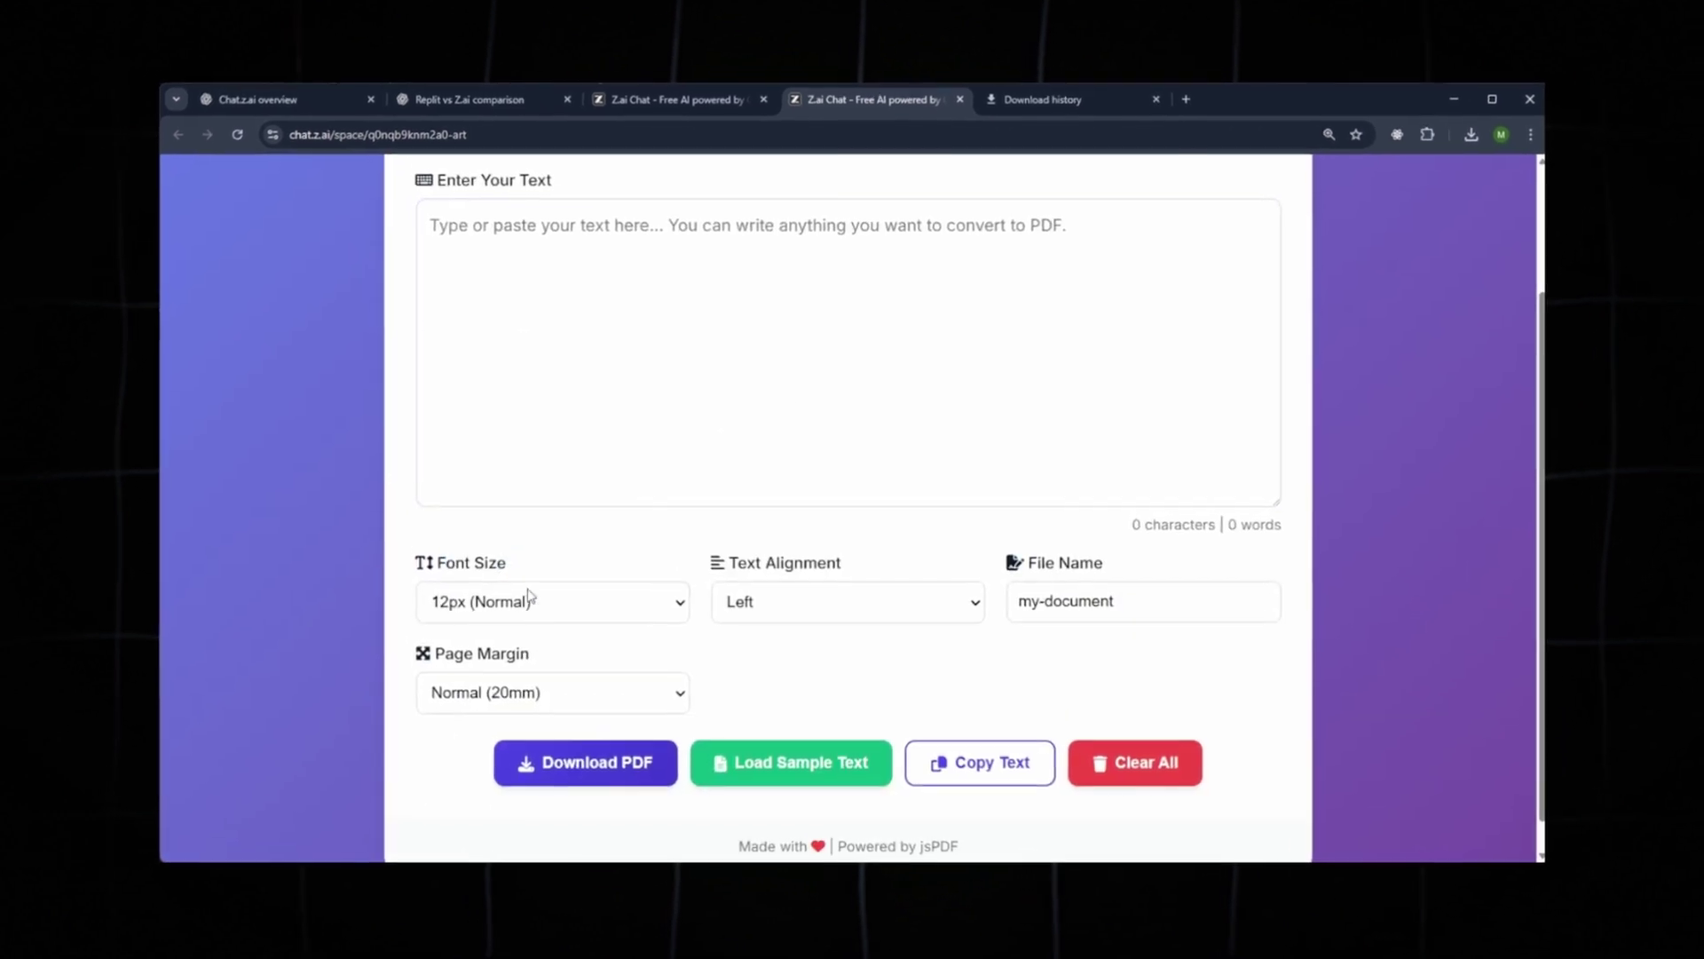
Change the file name to pdf, keeping 12px font, Left alignment and Normal (20mm) margins.
{"action": "left_click", "coordinate": [542, 608]}
{"action": "left_click", "coordinate": [713, 562]}
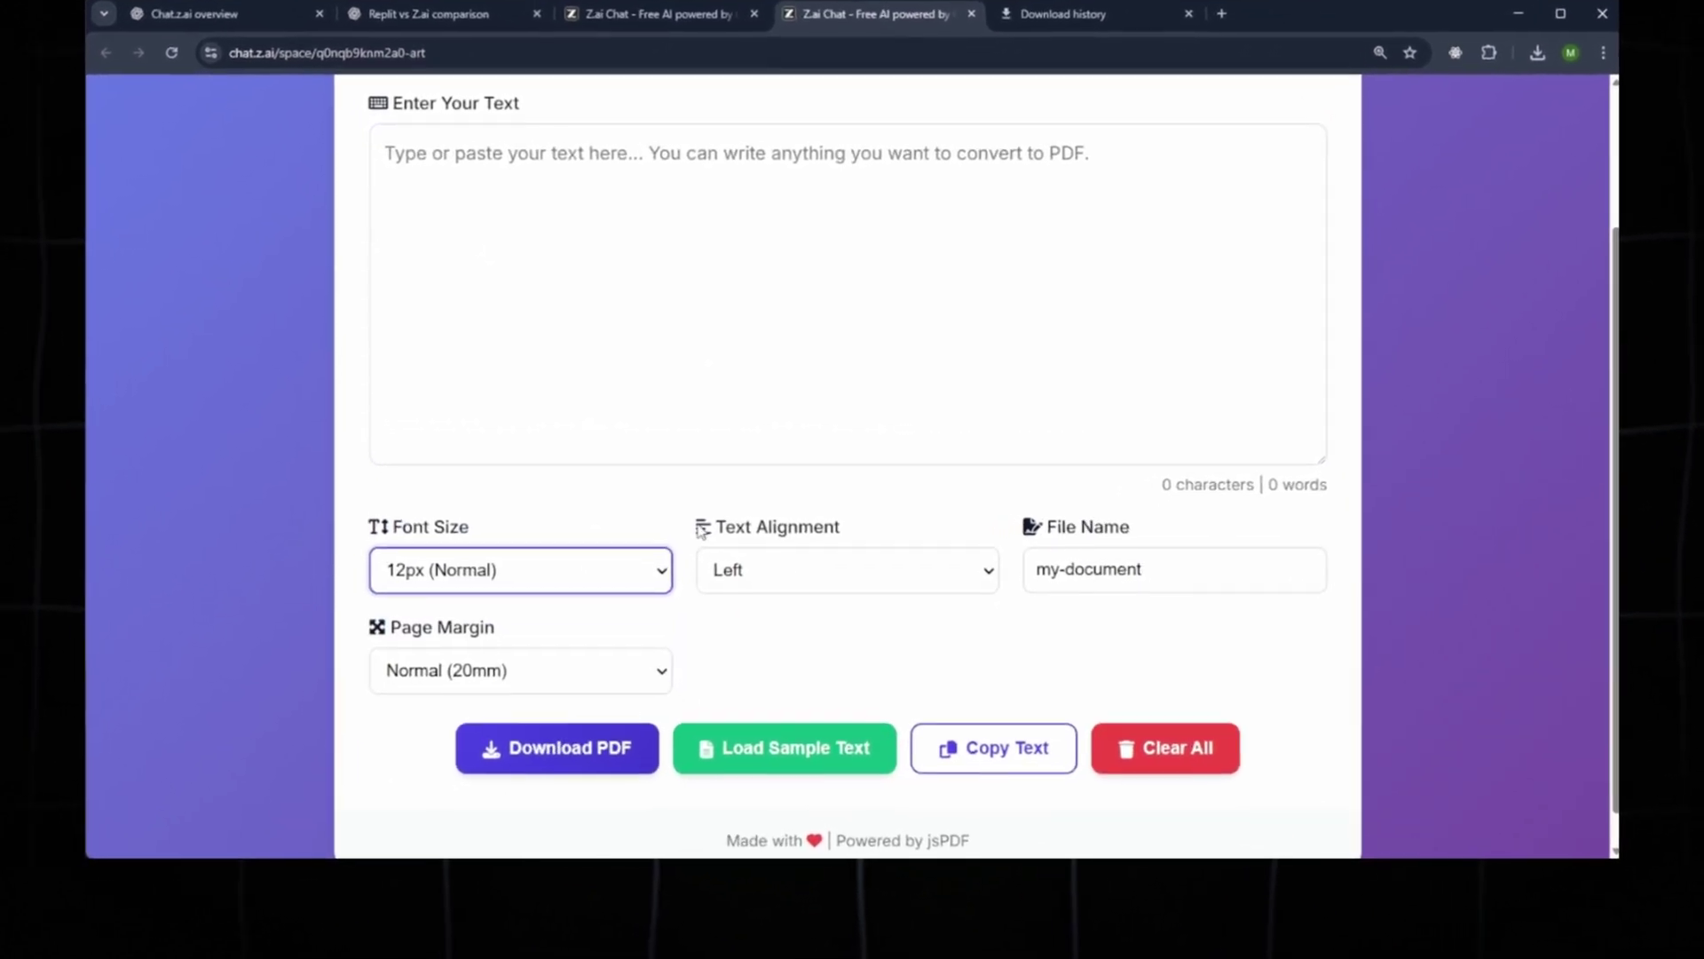
{"action": "left_click", "coordinate": [714, 570]}
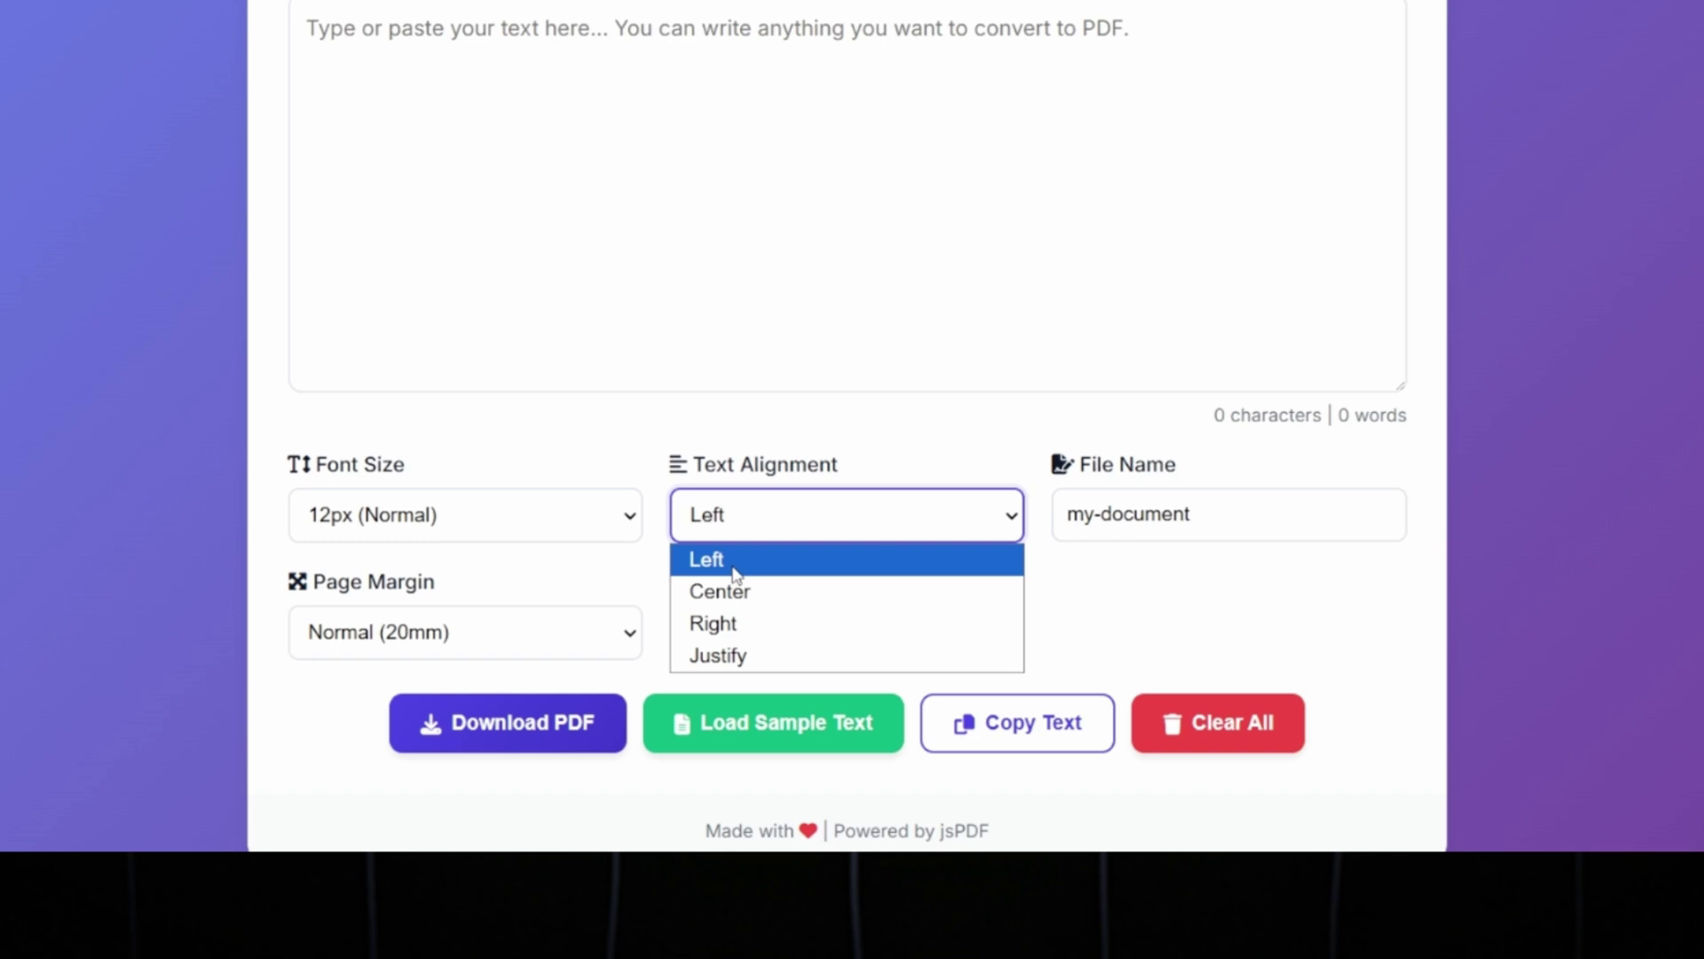
{"action": "left_click", "coordinate": [730, 612]}
{"action": "left_click_drag", "start_coordinate": [1292, 504], "coordinate": [1055, 491]}
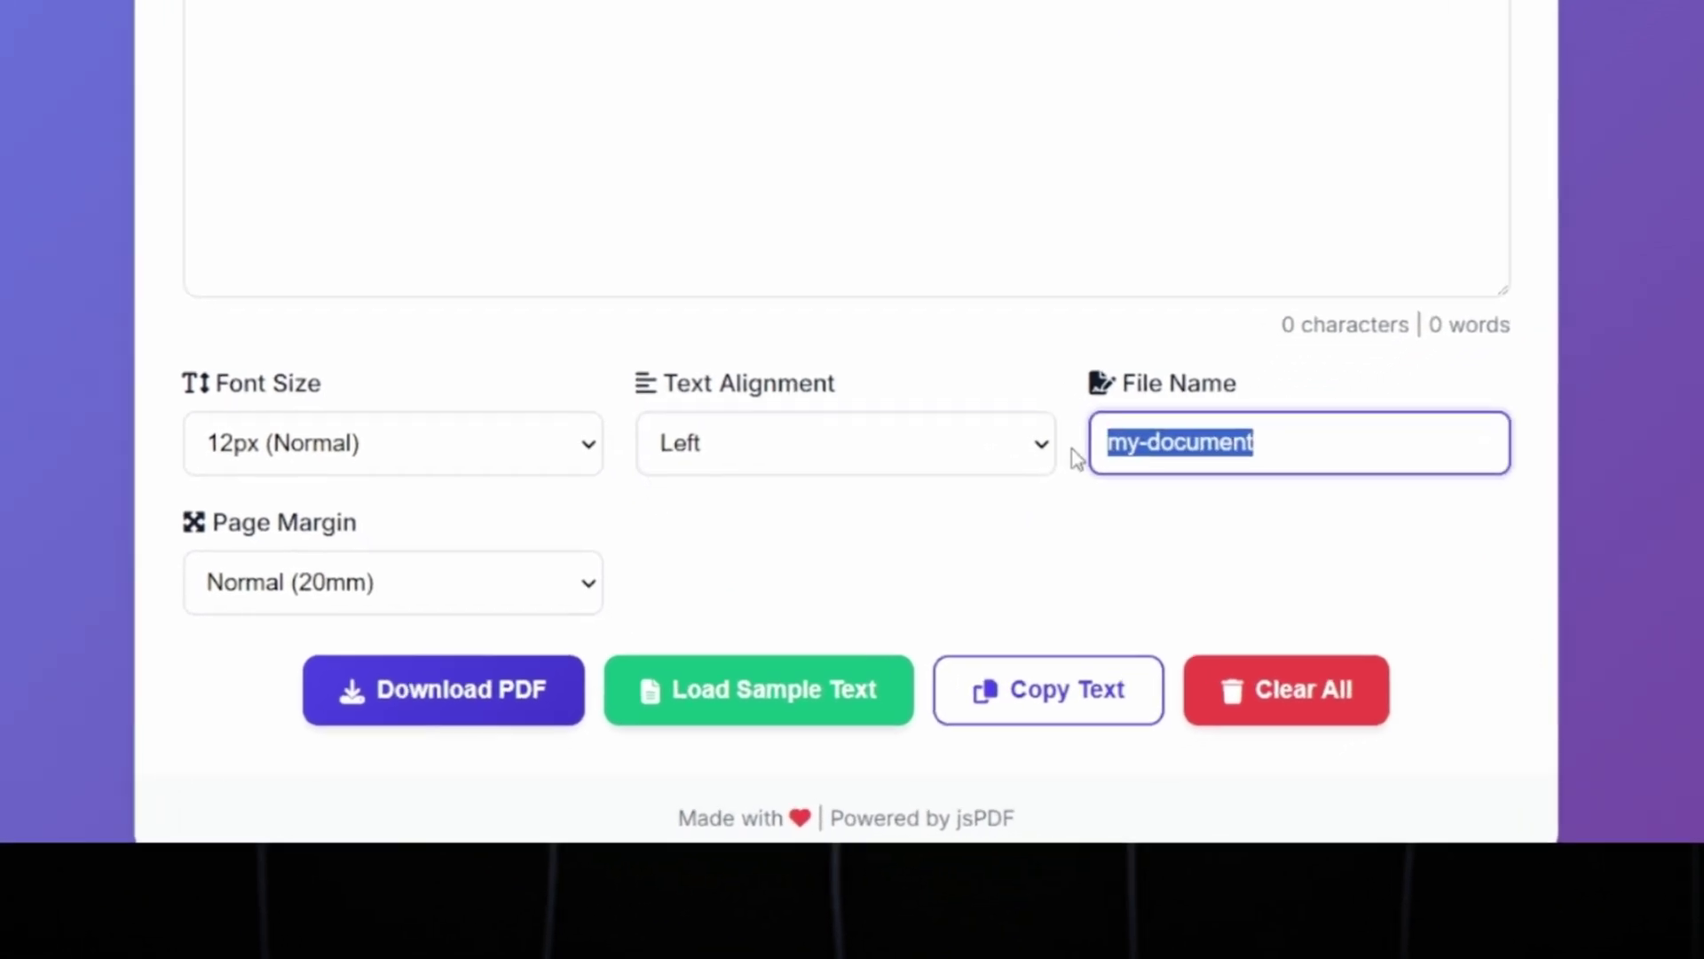
{"action": "key", "text": "BackSpace"}
{"action": "type", "text": "pdf"}
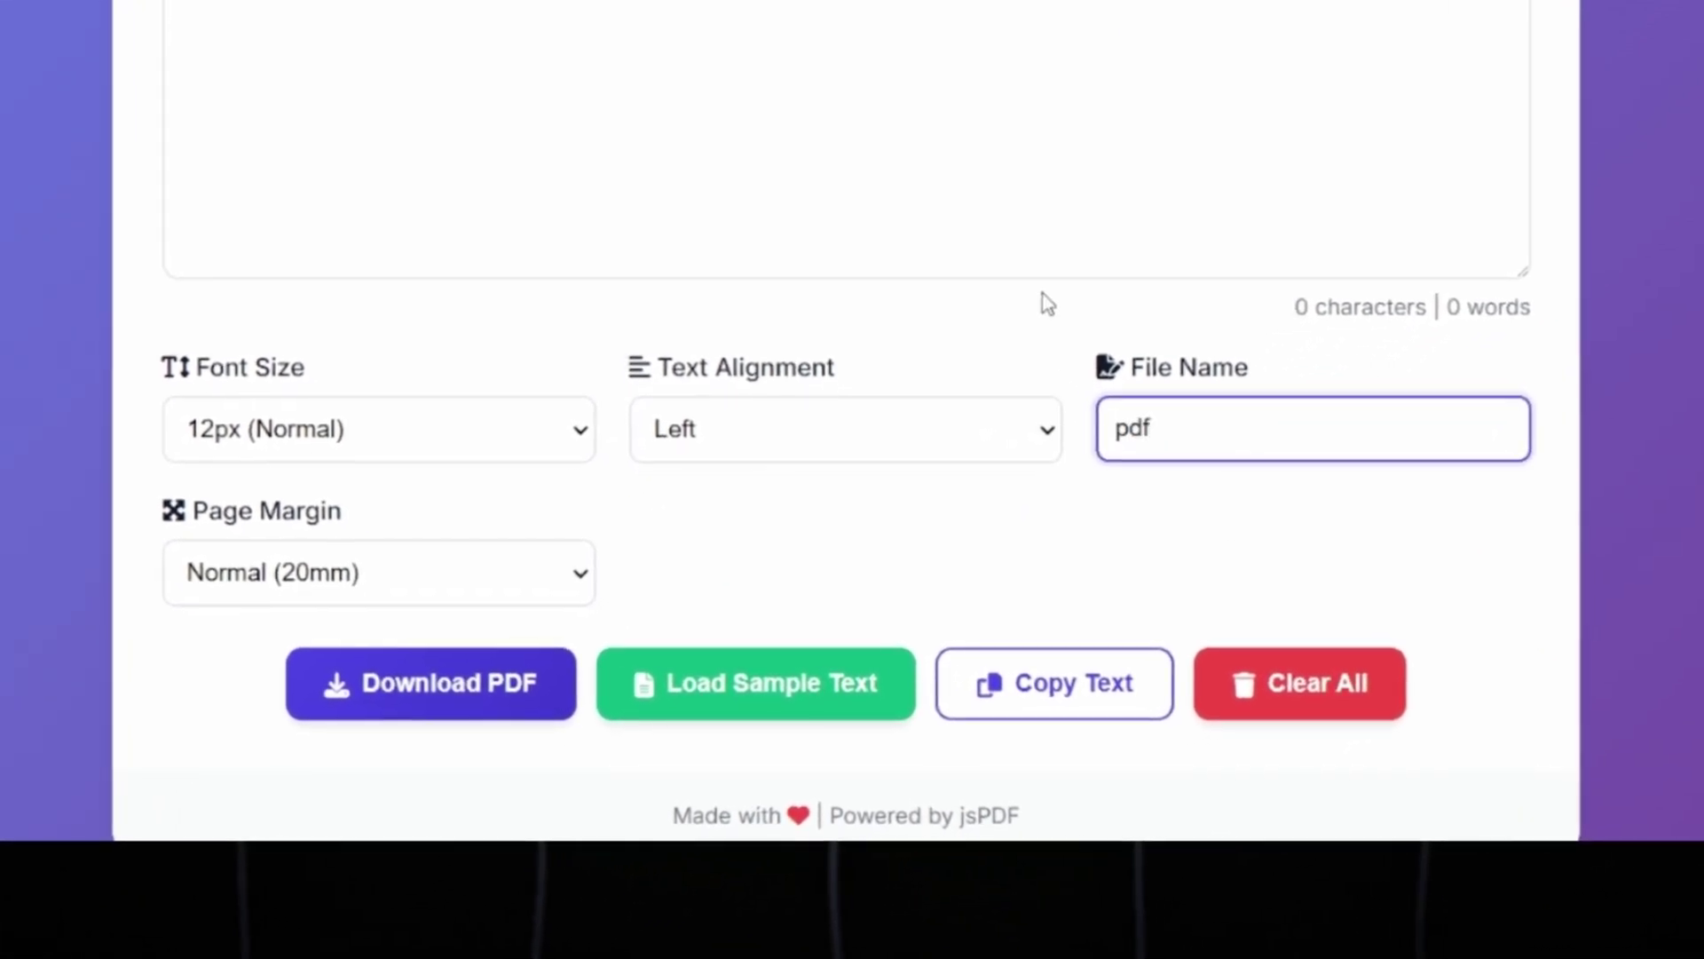
{"action": "left_click", "coordinate": [390, 576]}
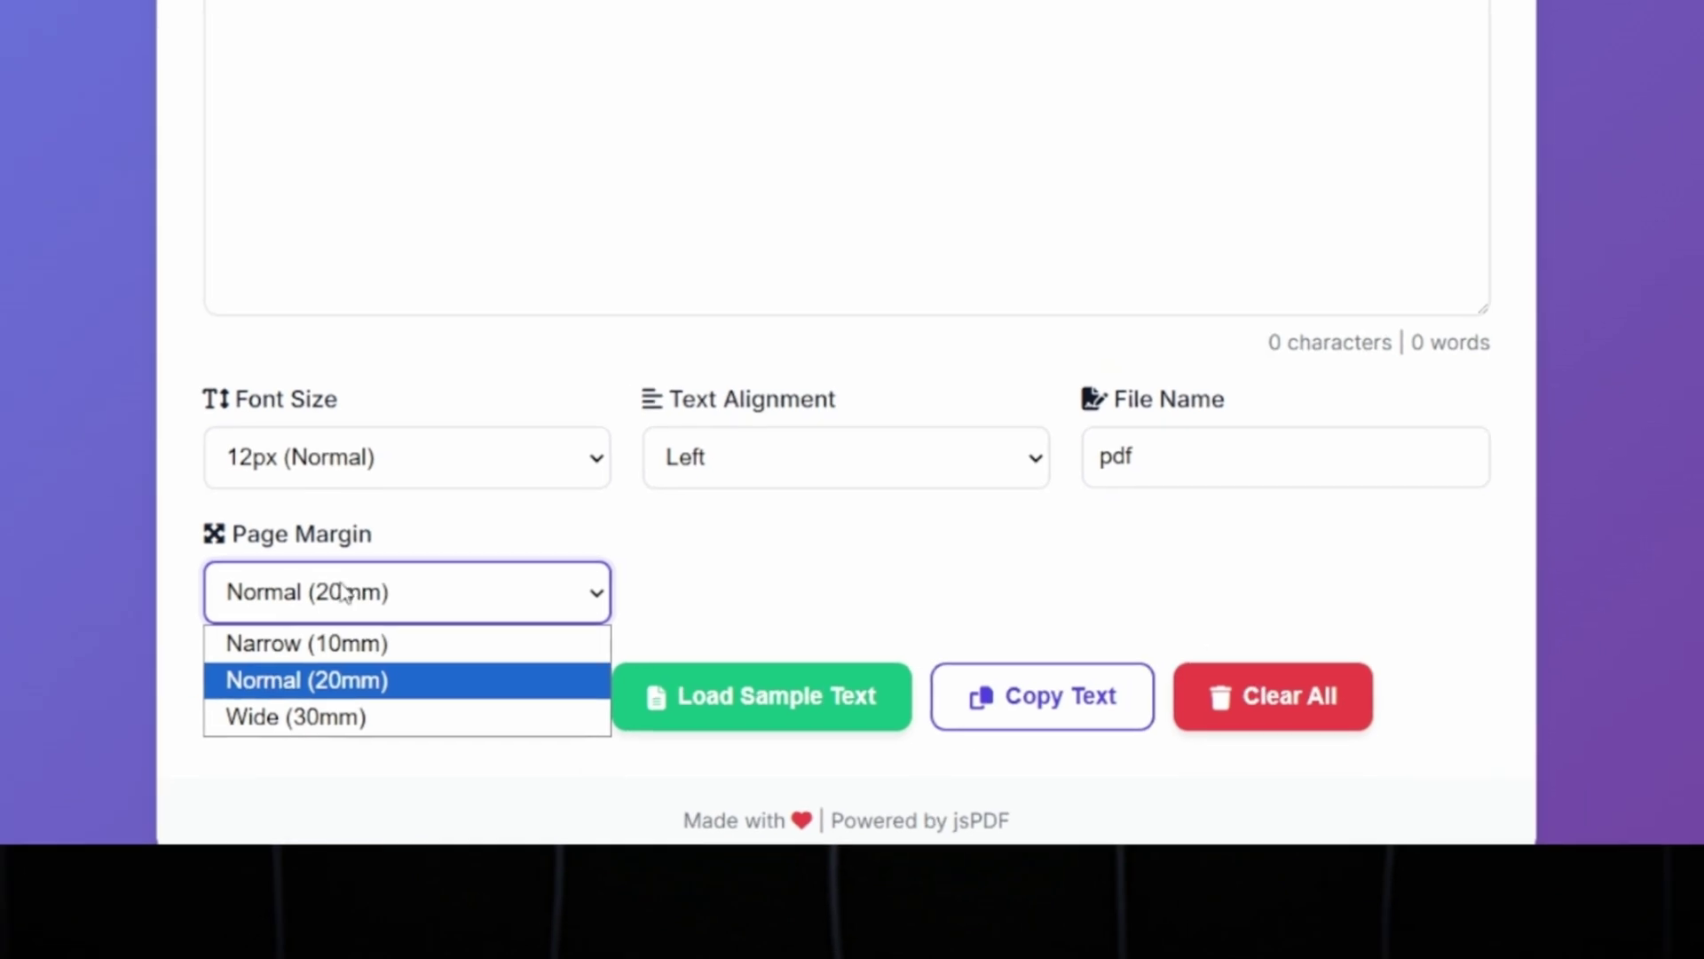
{"action": "left_click", "coordinate": [329, 680]}
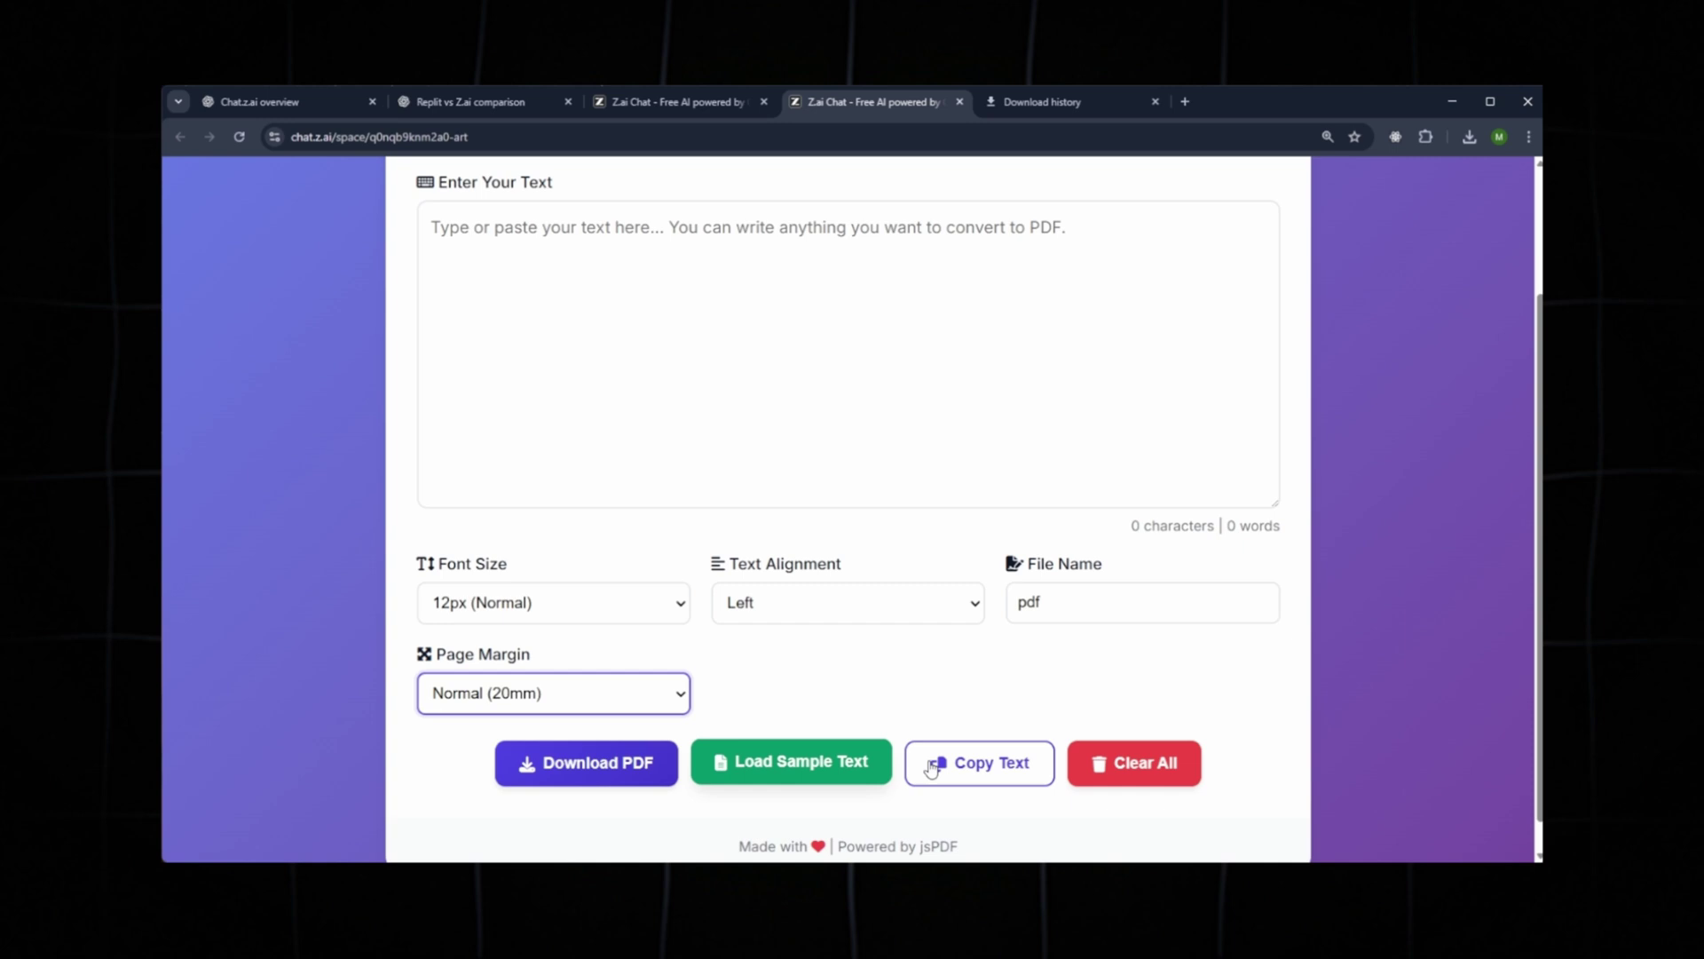
Load the sample paragraphs into the converter and copy them to the clipboard.
{"action": "left_click", "coordinate": [790, 774]}
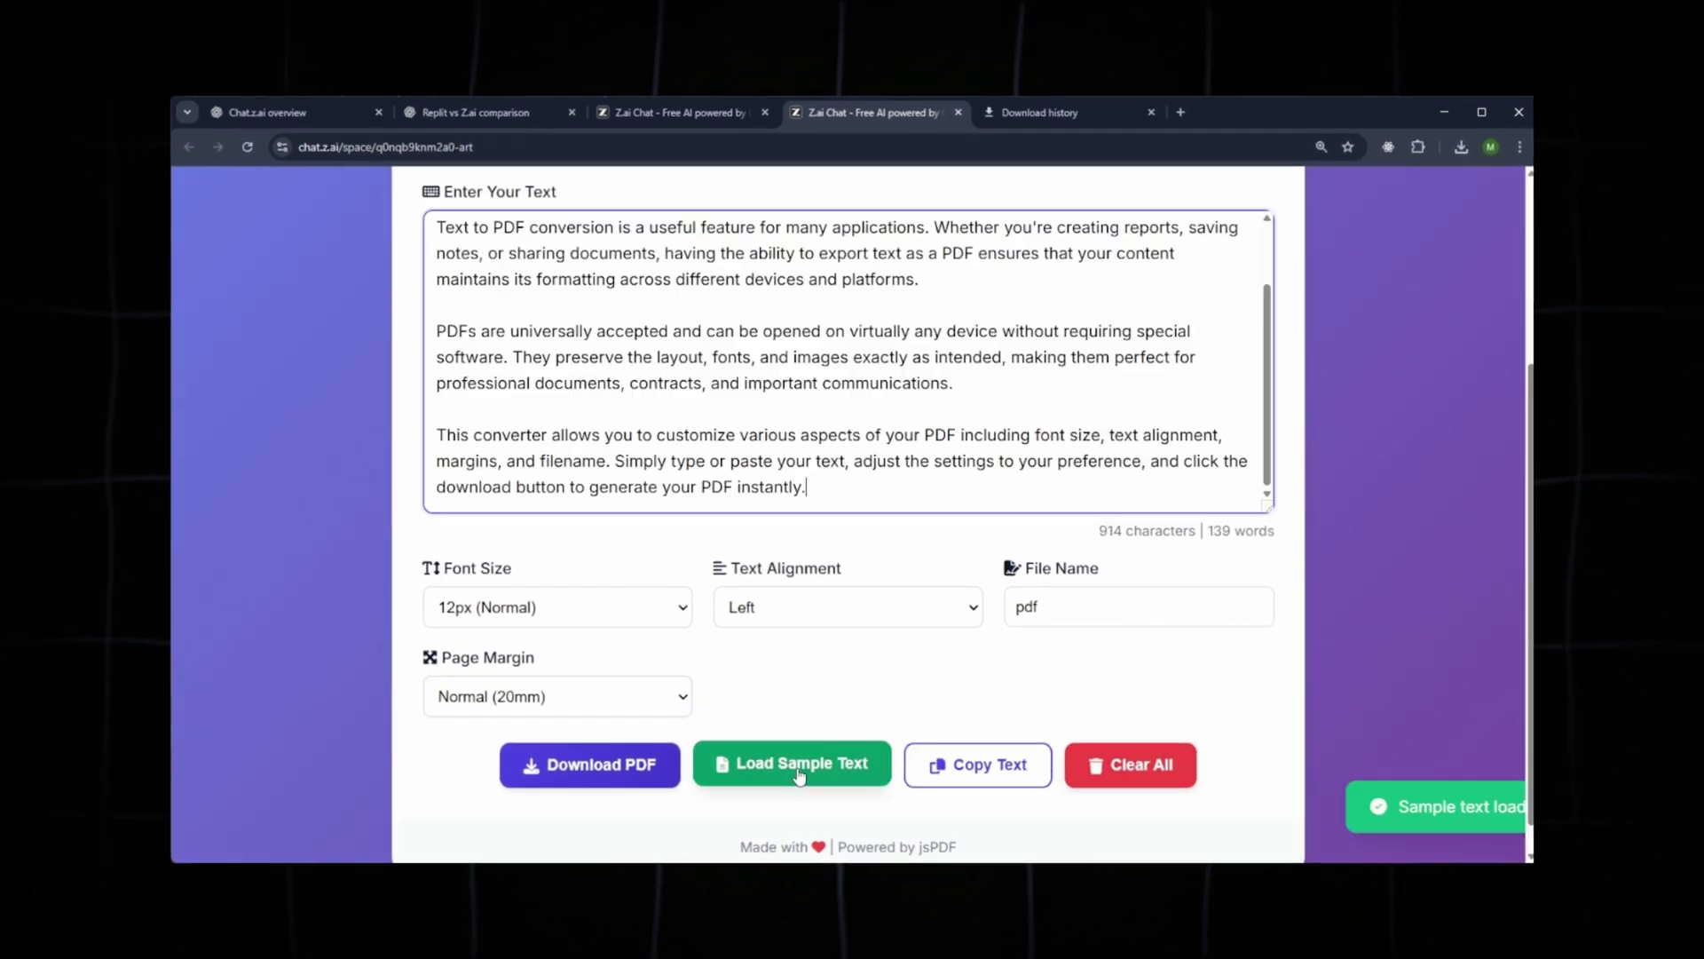
{"action": "scroll", "coordinate": [553, 383], "scroll_direction": "up", "scroll_amount": 1}
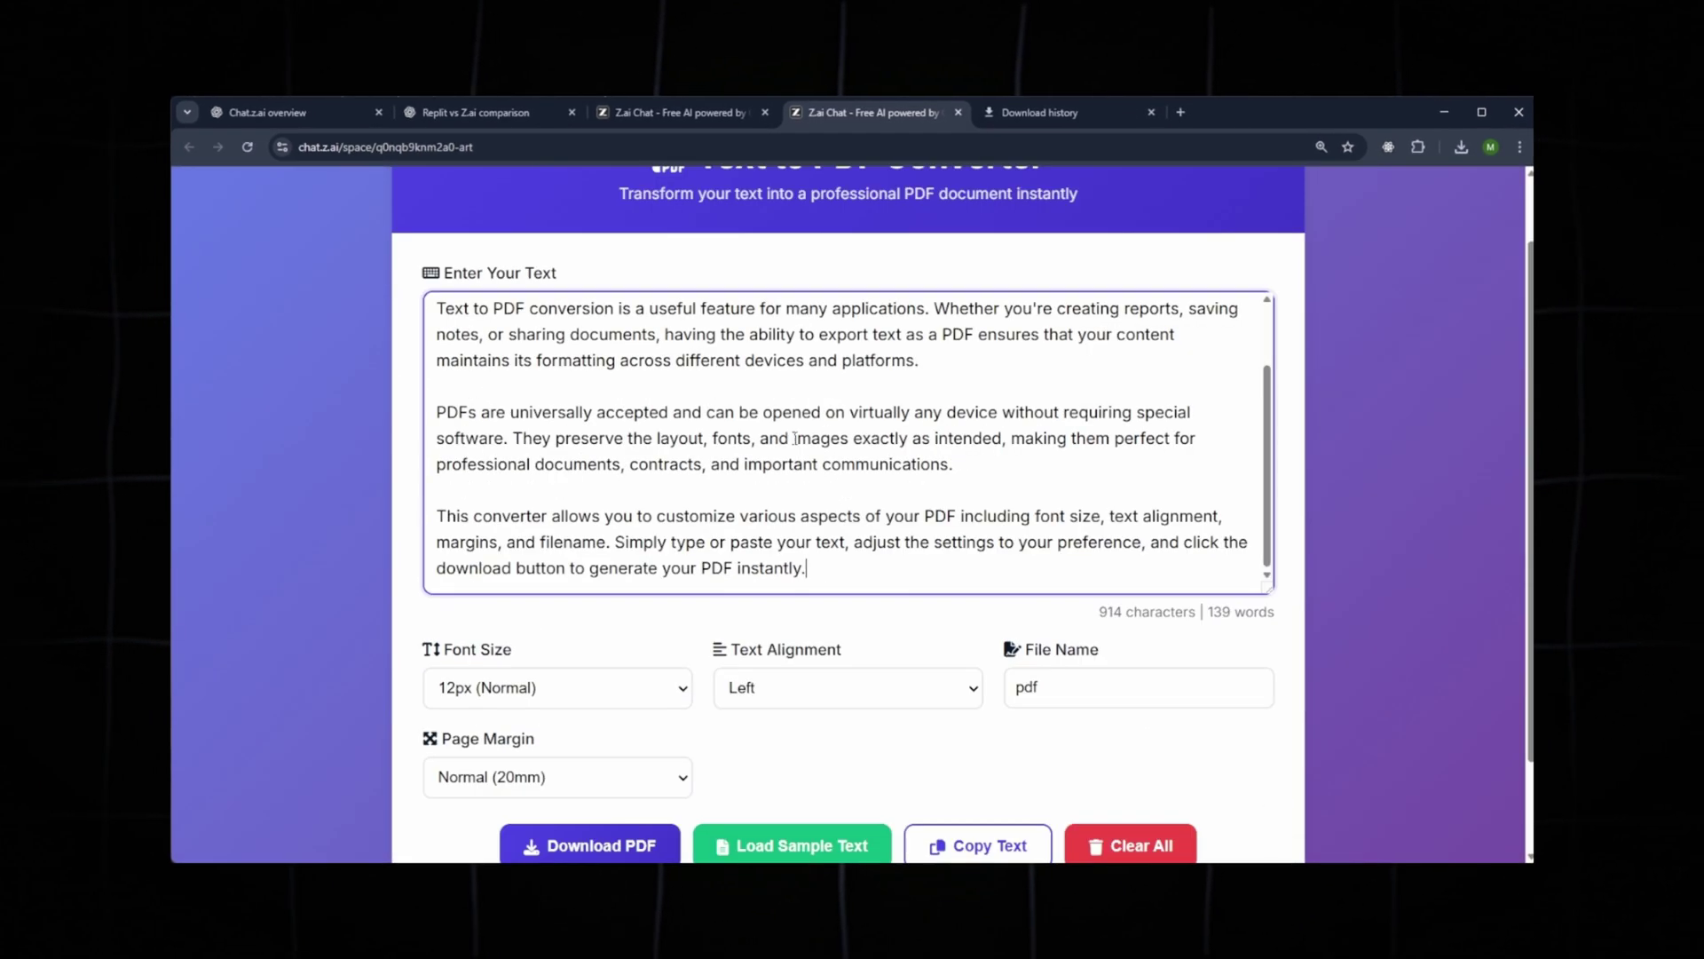
{"action": "scroll", "coordinate": [932, 621], "scroll_direction": "down", "scroll_amount": 1}
{"action": "left_click", "coordinate": [990, 761]}
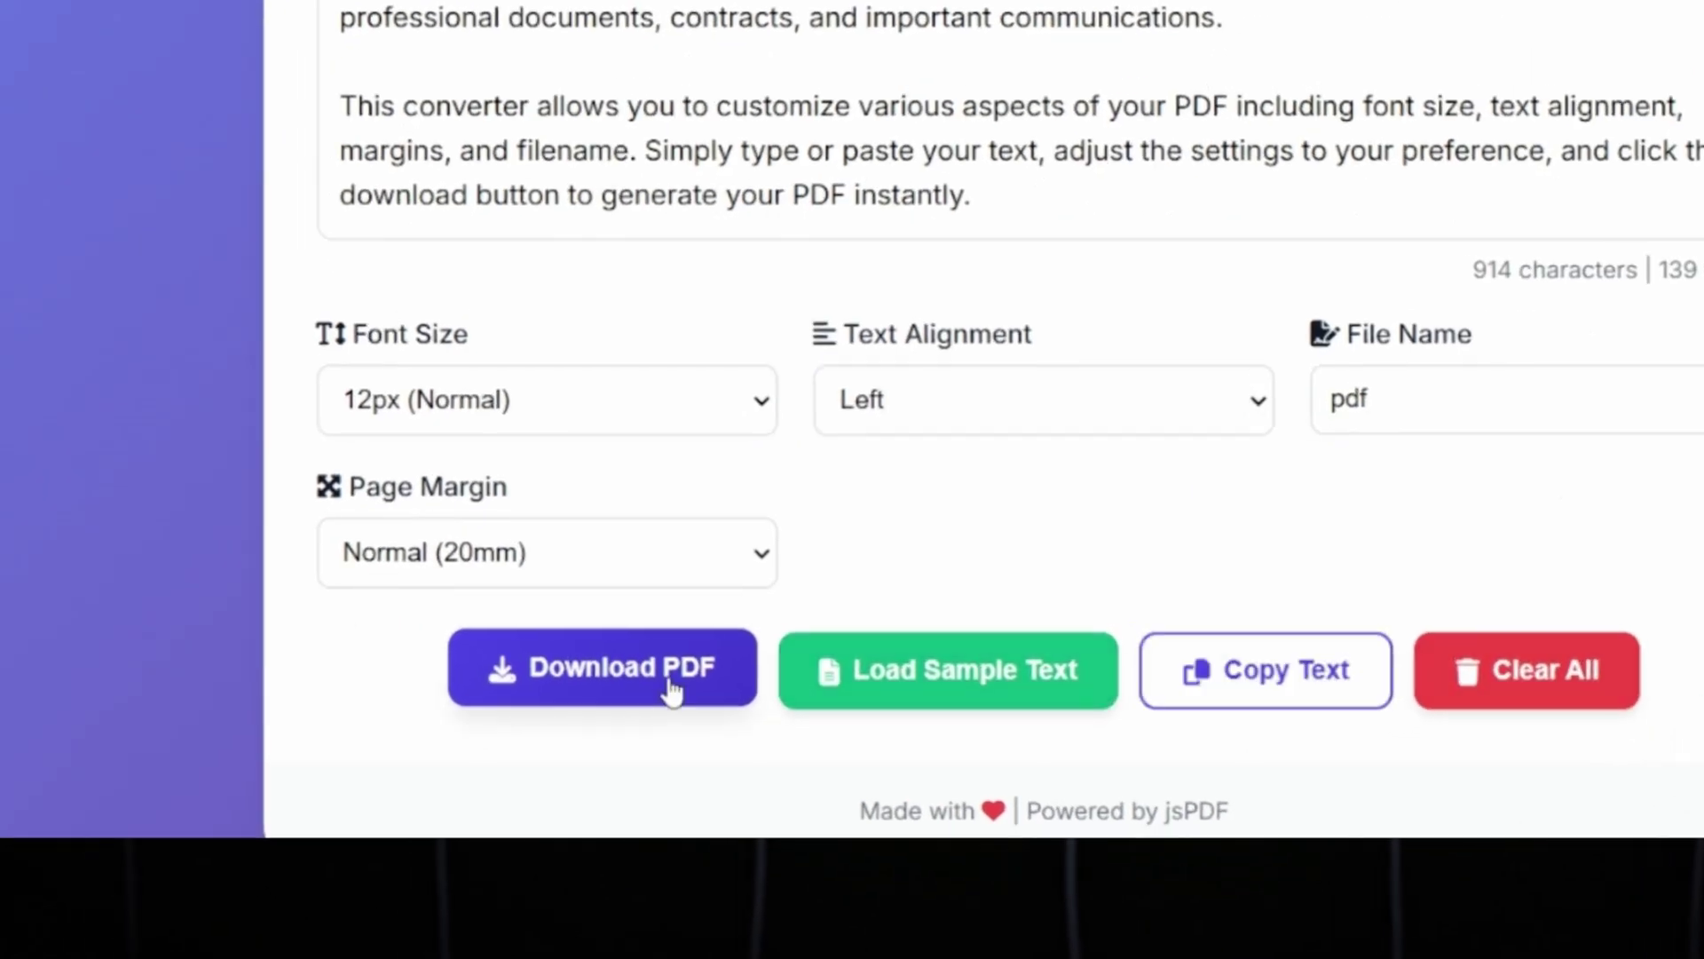
Download the text as pdf.pdf to Downloads, open it in Firefox to check, then close it.
{"action": "left_click", "coordinate": [672, 690]}
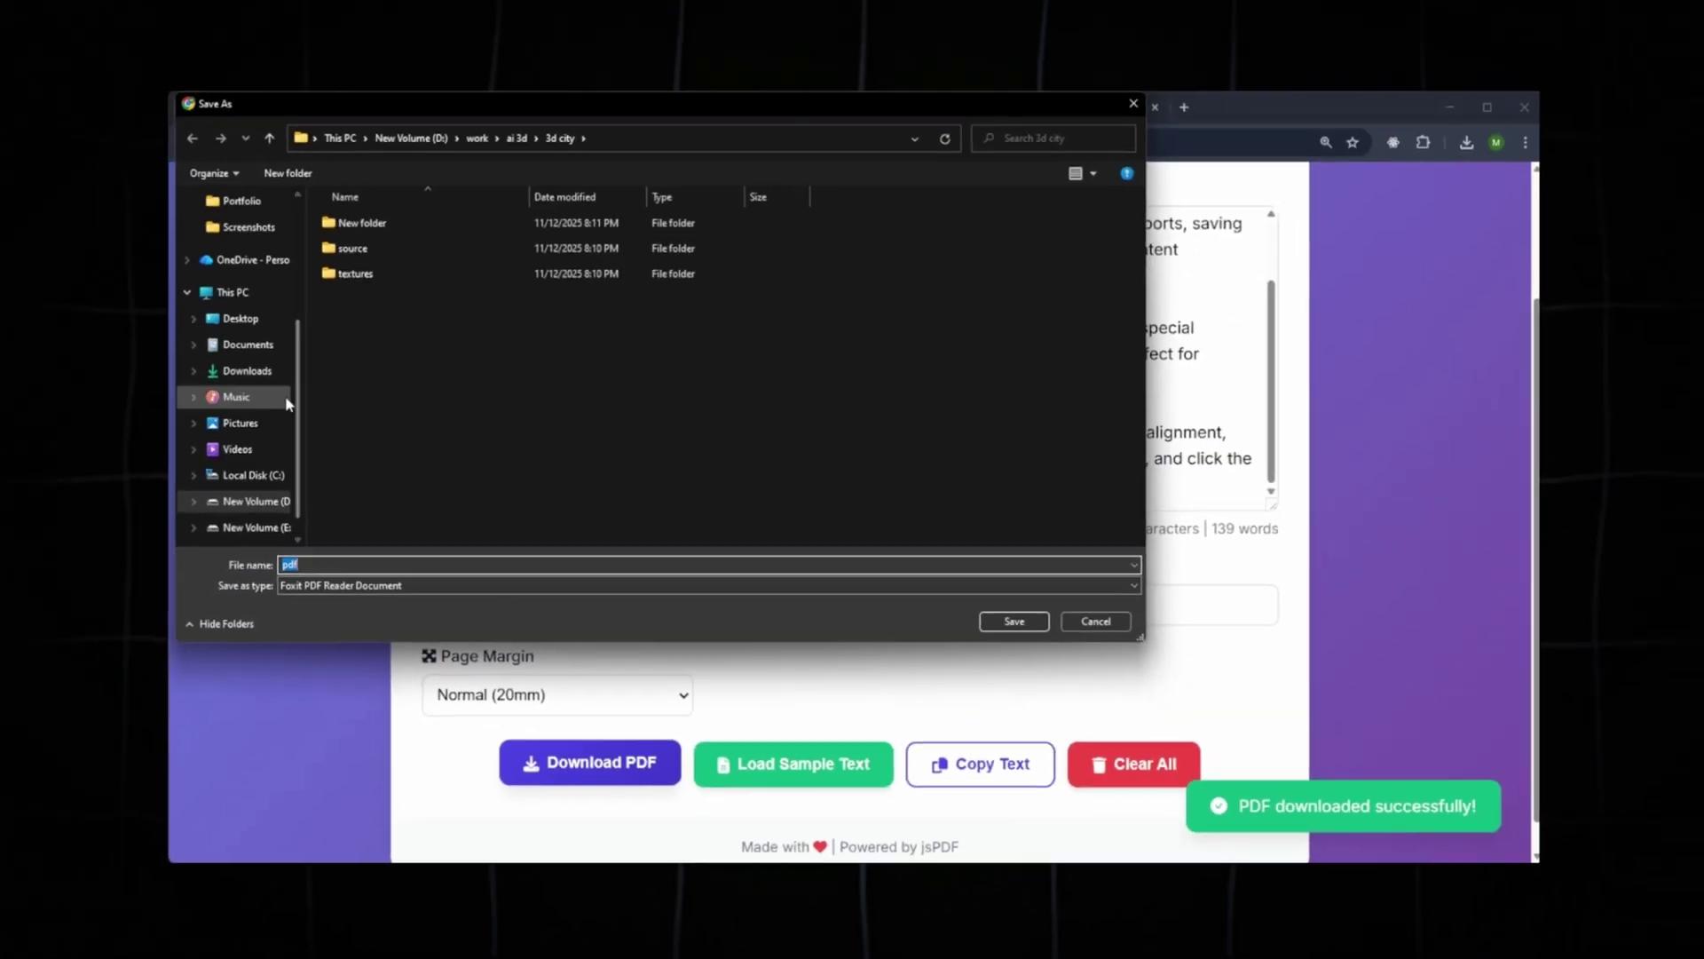
{"action": "left_click", "coordinate": [286, 373]}
{"action": "left_click", "coordinate": [1011, 623]}
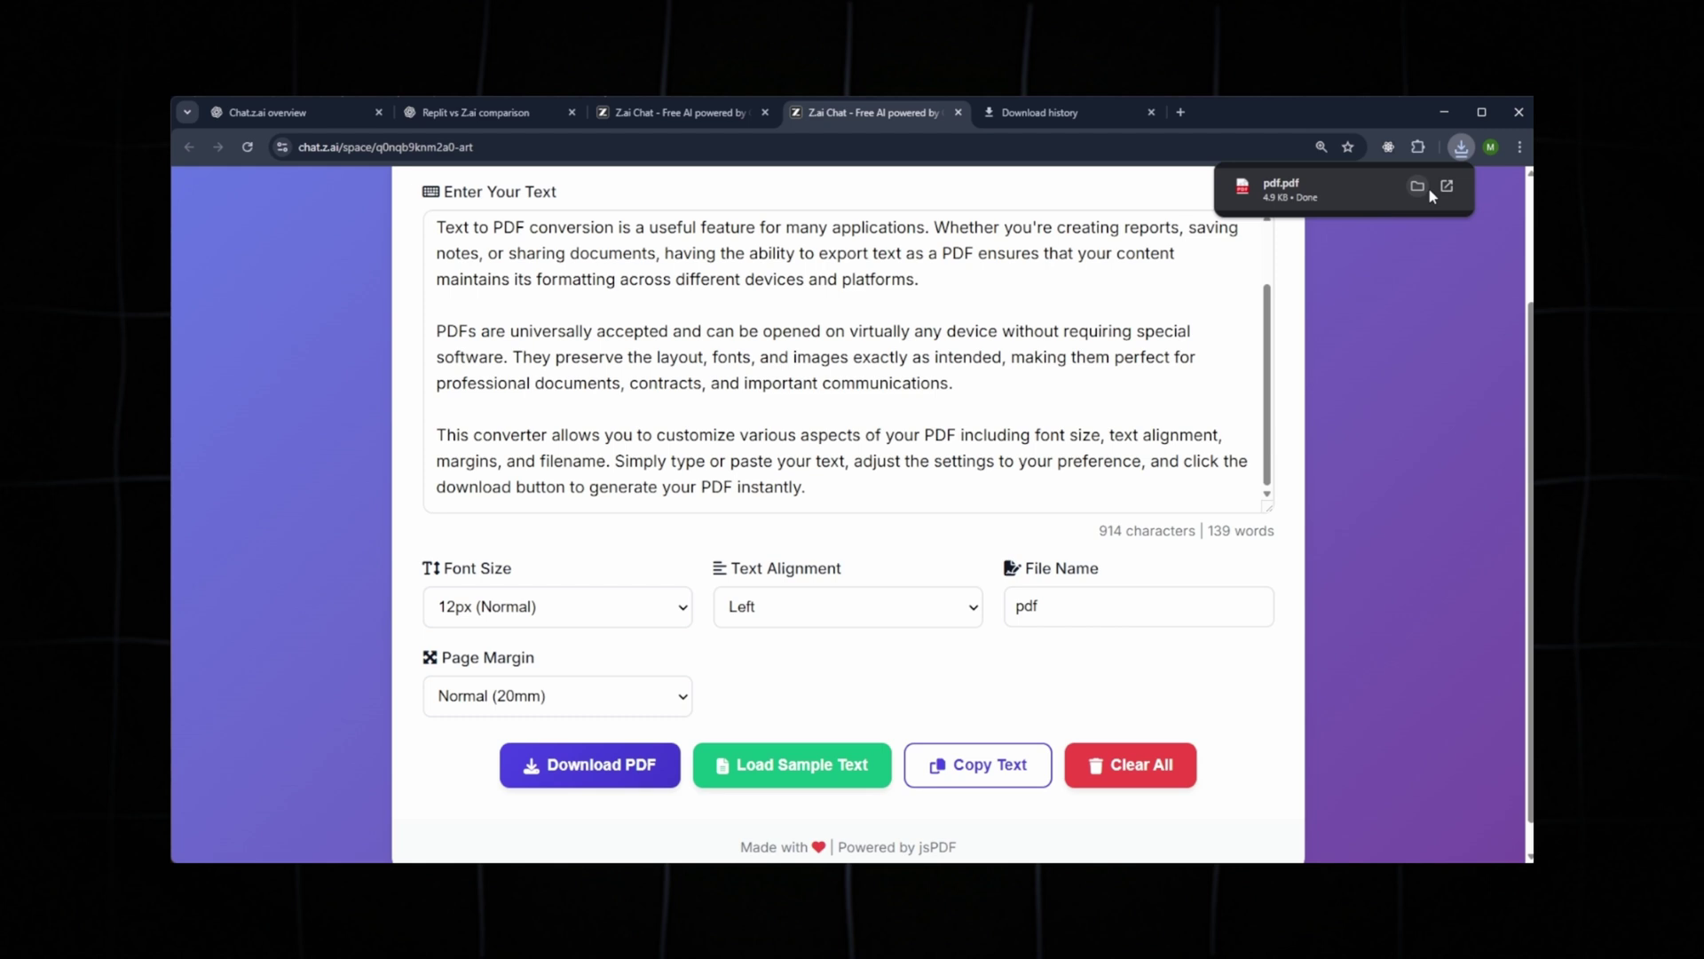
{"action": "left_click", "coordinate": [1425, 188]}
{"action": "double_click", "coordinate": [438, 355]}
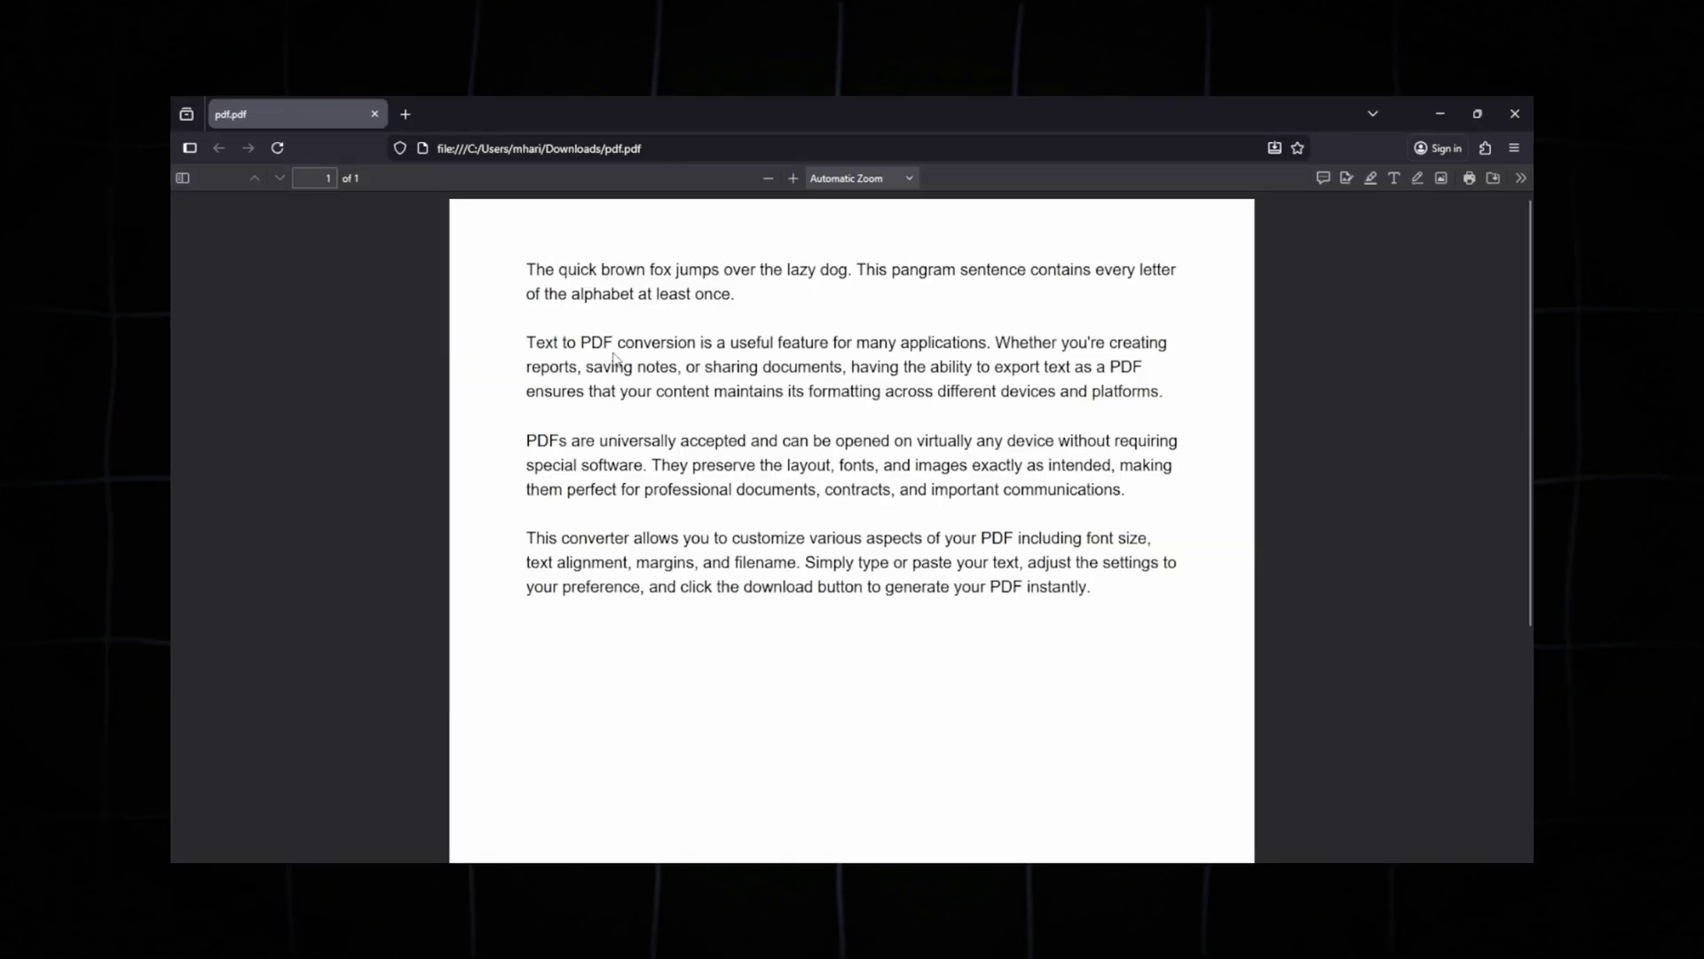
{"action": "left_click", "coordinate": [1525, 107]}
Clear the converter's text to 0 characters and switch back to the Z.ai Chat conversation tab.
{"action": "left_click", "coordinate": [1090, 130]}
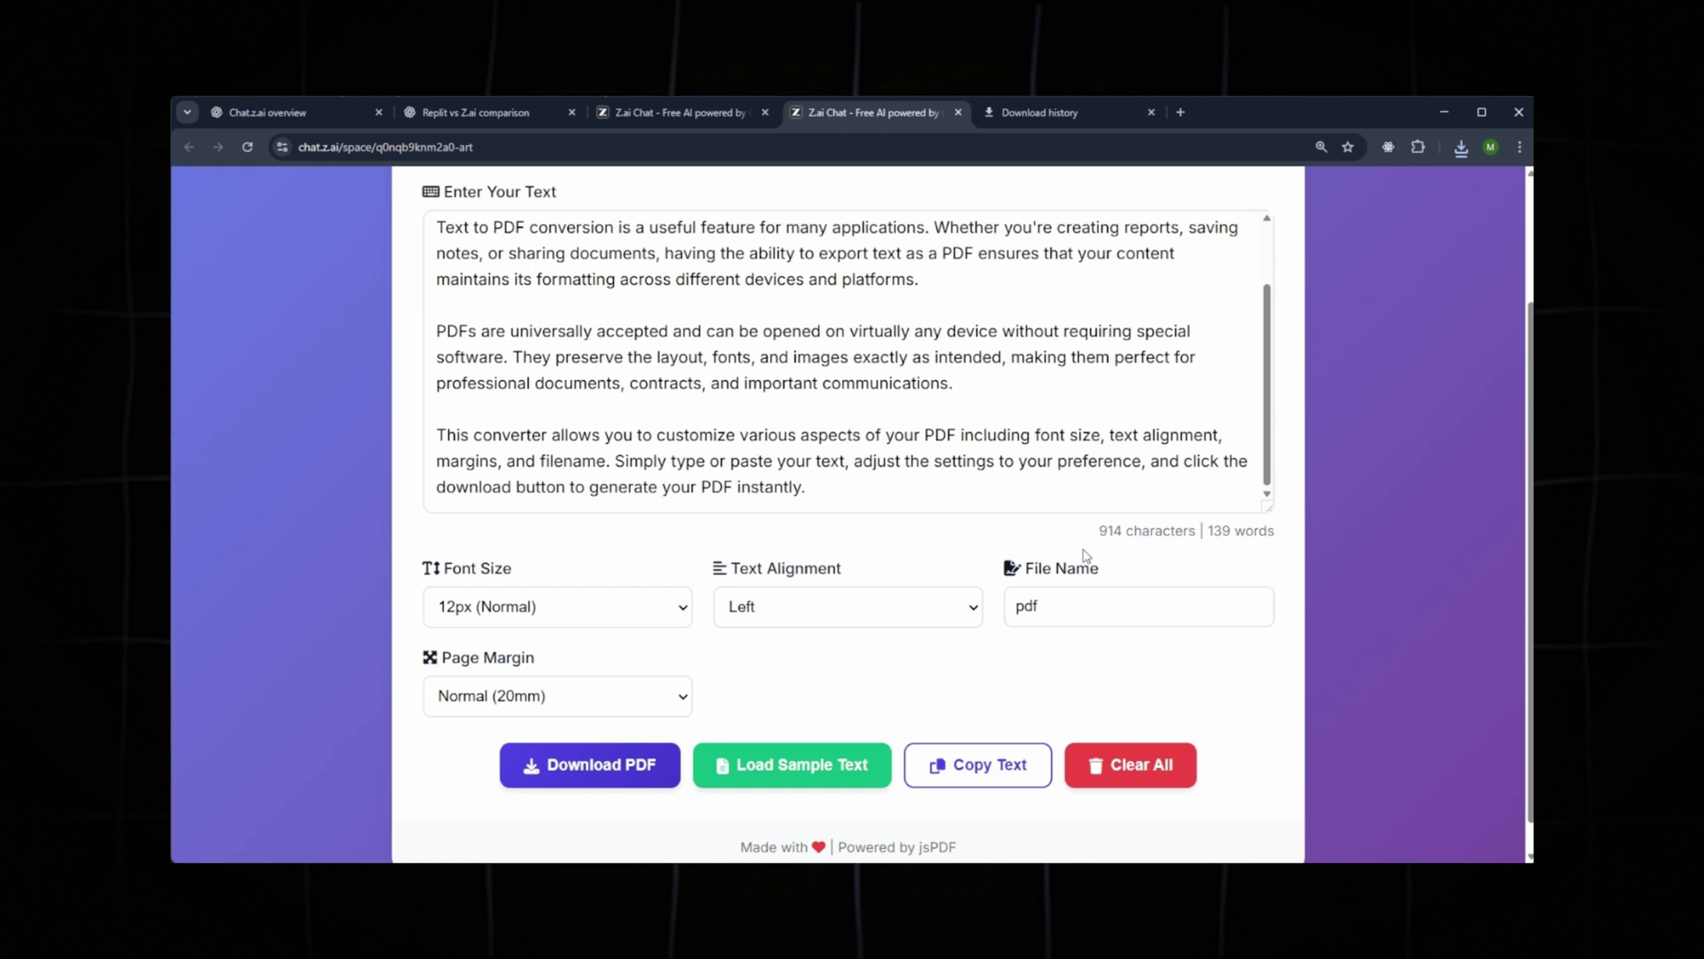
{"action": "scroll", "coordinate": [710, 444], "scroll_direction": "up", "scroll_amount": 1}
{"action": "left_click_drag", "start_coordinate": [689, 465], "coordinate": [718, 471]}
{"action": "scroll", "coordinate": [1127, 803], "scroll_direction": "down", "scroll_amount": 1}
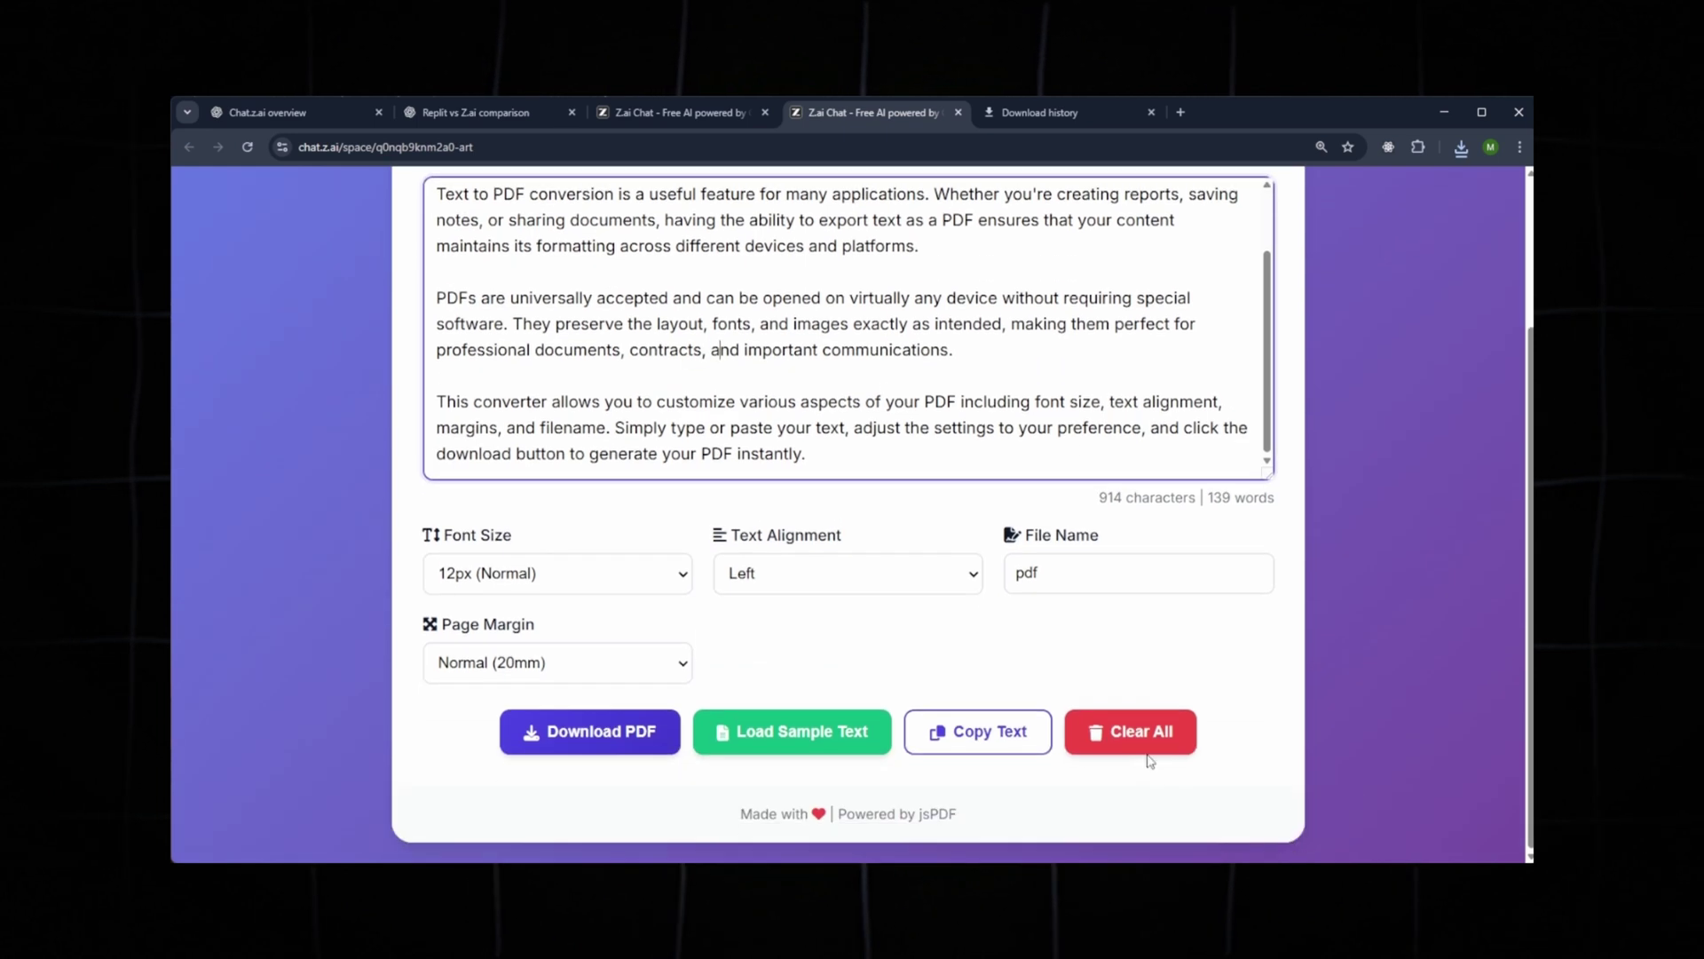
{"action": "left_click", "coordinate": [1143, 733]}
{"action": "left_click", "coordinate": [928, 250]}
{"action": "scroll", "coordinate": [898, 320], "scroll_direction": "up", "scroll_amount": 2}
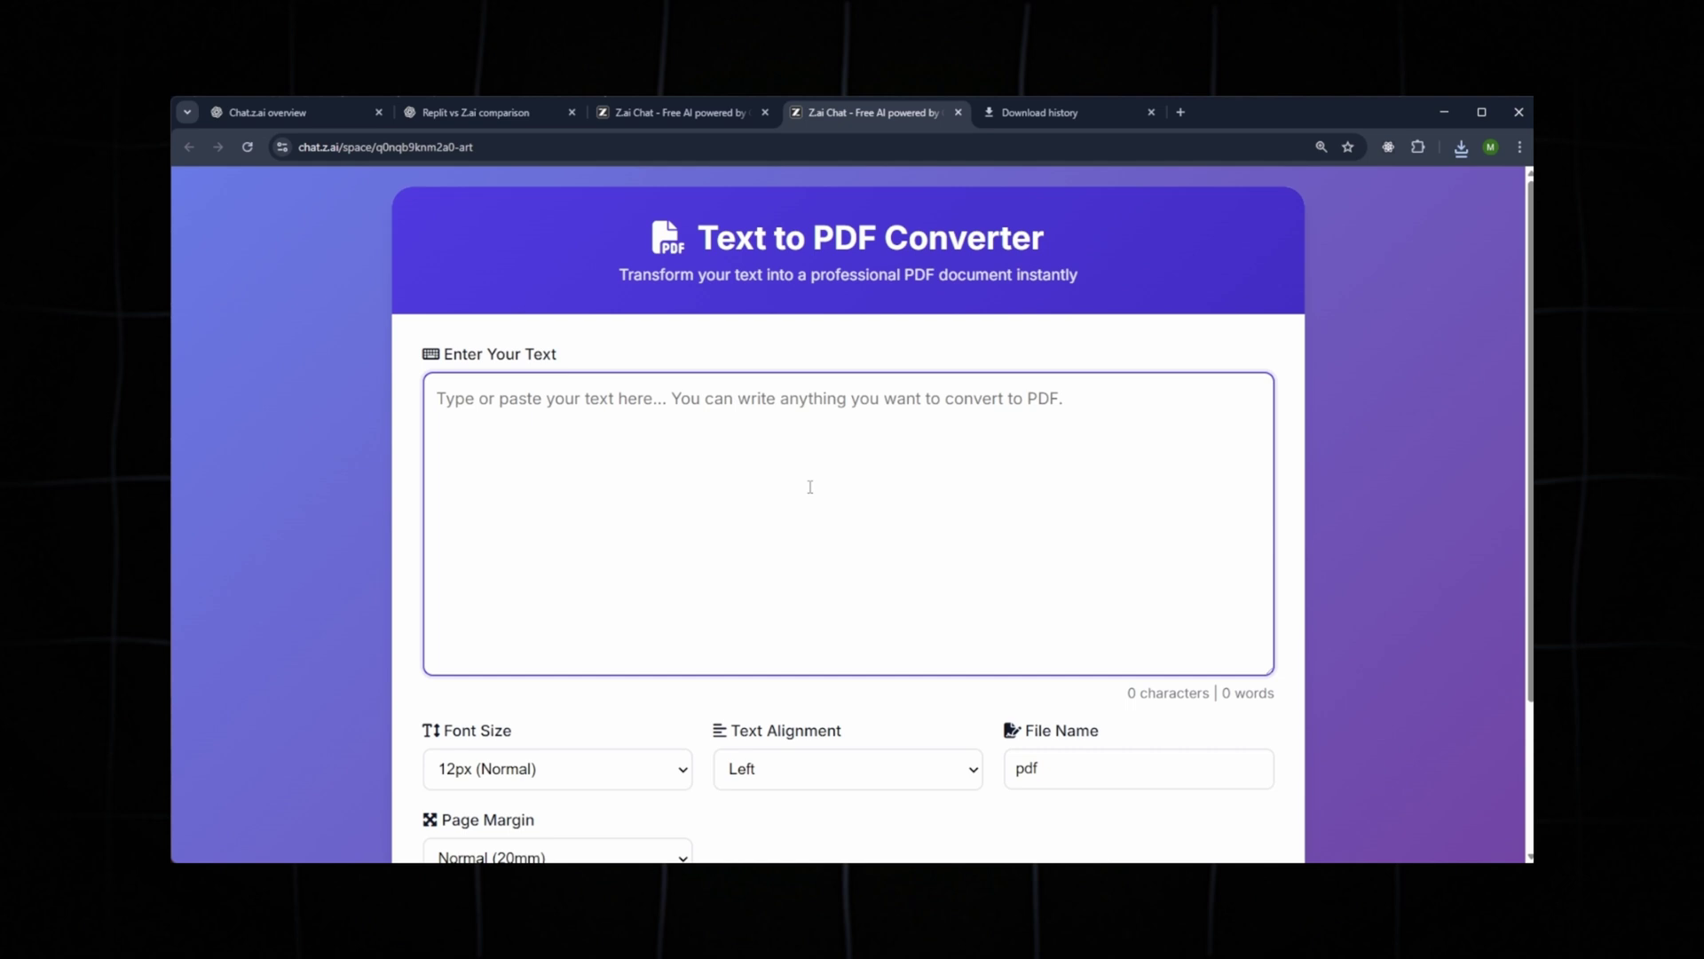
{"action": "left_click", "coordinate": [663, 115]}
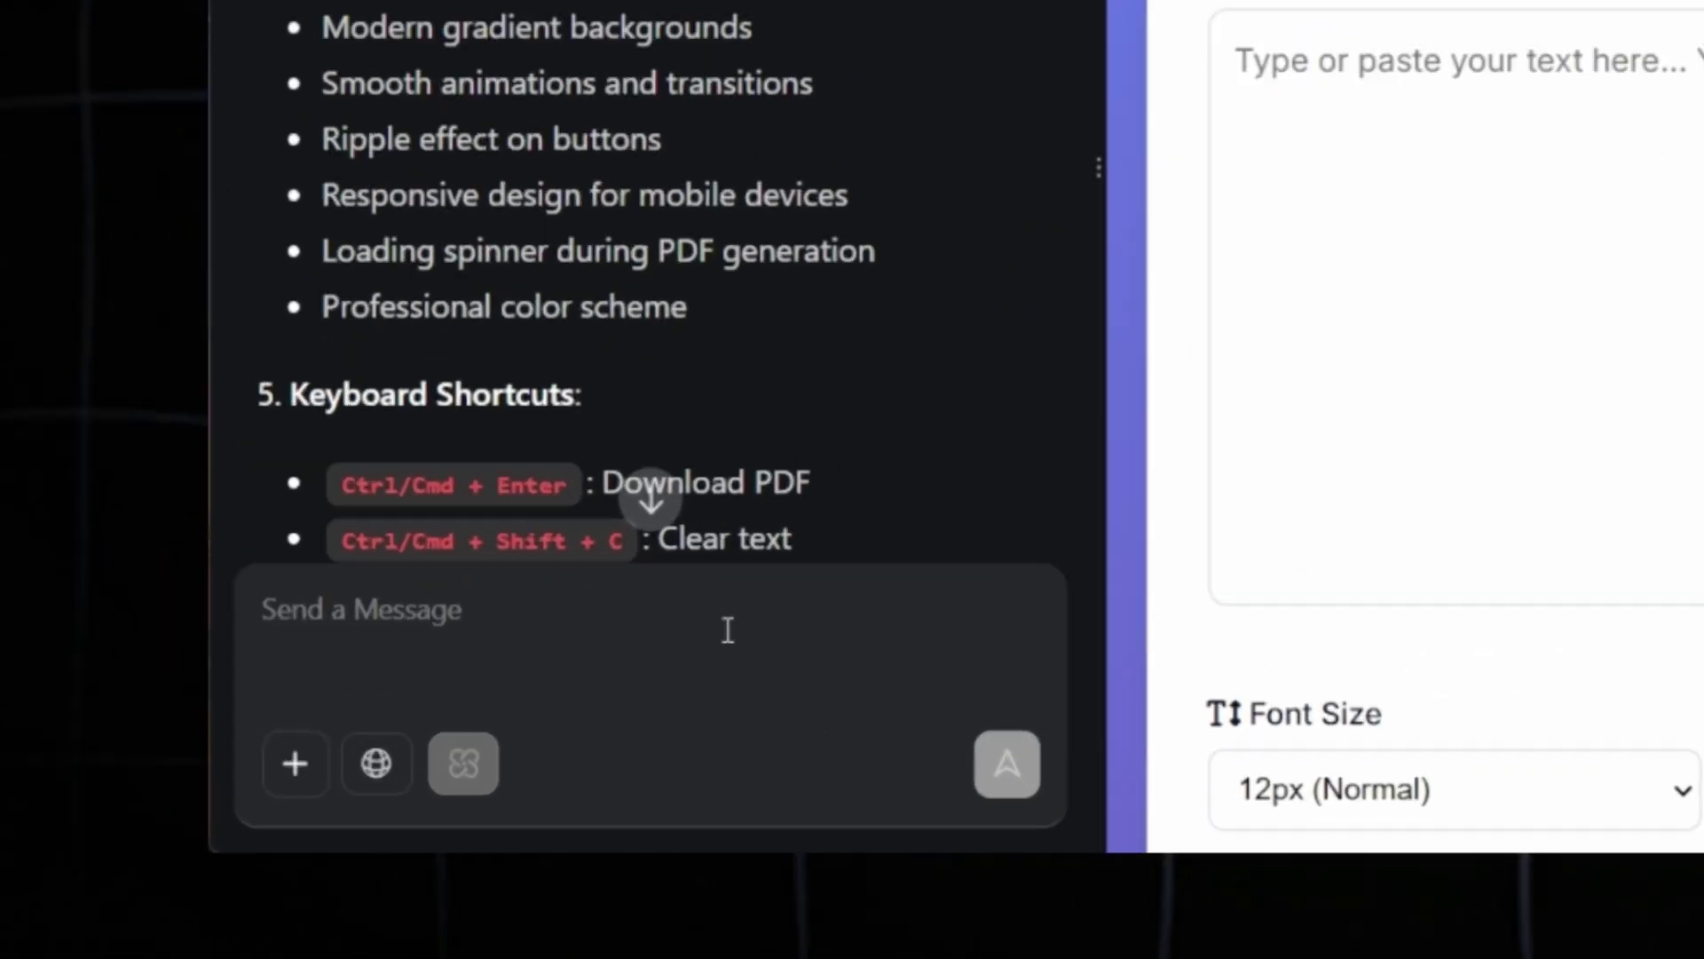
Send the request 'Make the UI look modern, Professional, and visually appealing.'.
{"action": "left_click", "coordinate": [434, 748]}
{"action": "type", "text": "Make "}
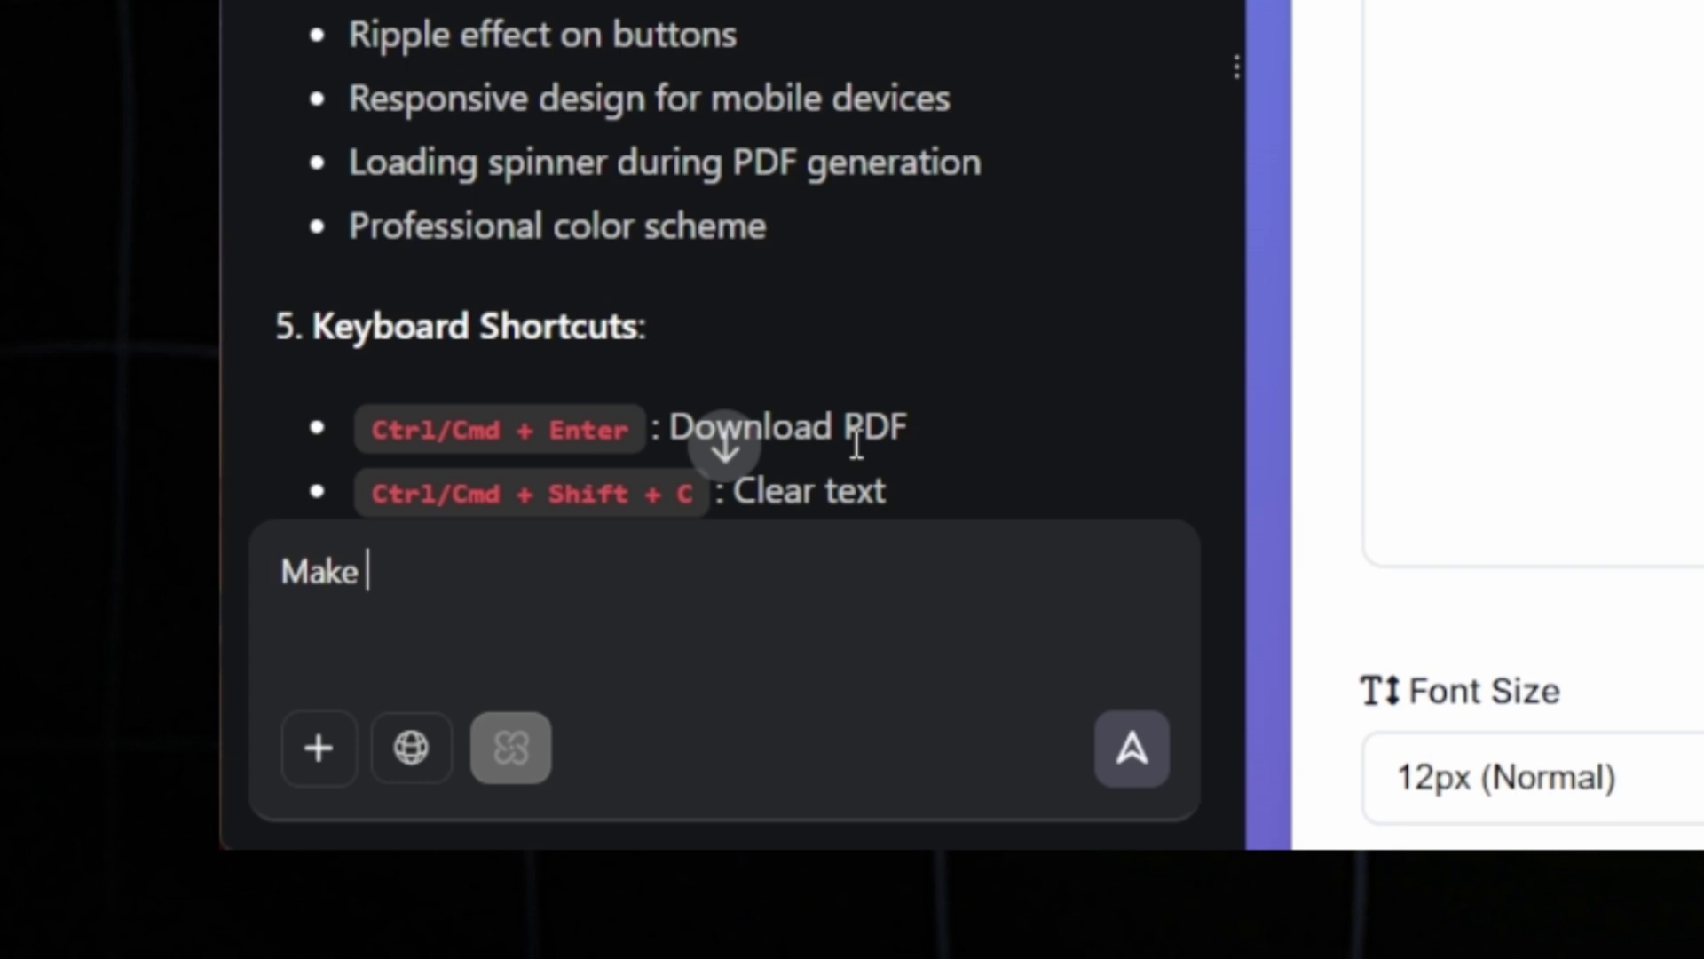
{"action": "type", "text": "the UI look modern,"}
{"action": "key", "text": "BackSpace"}
{"action": "type", "text": ", Professional"}
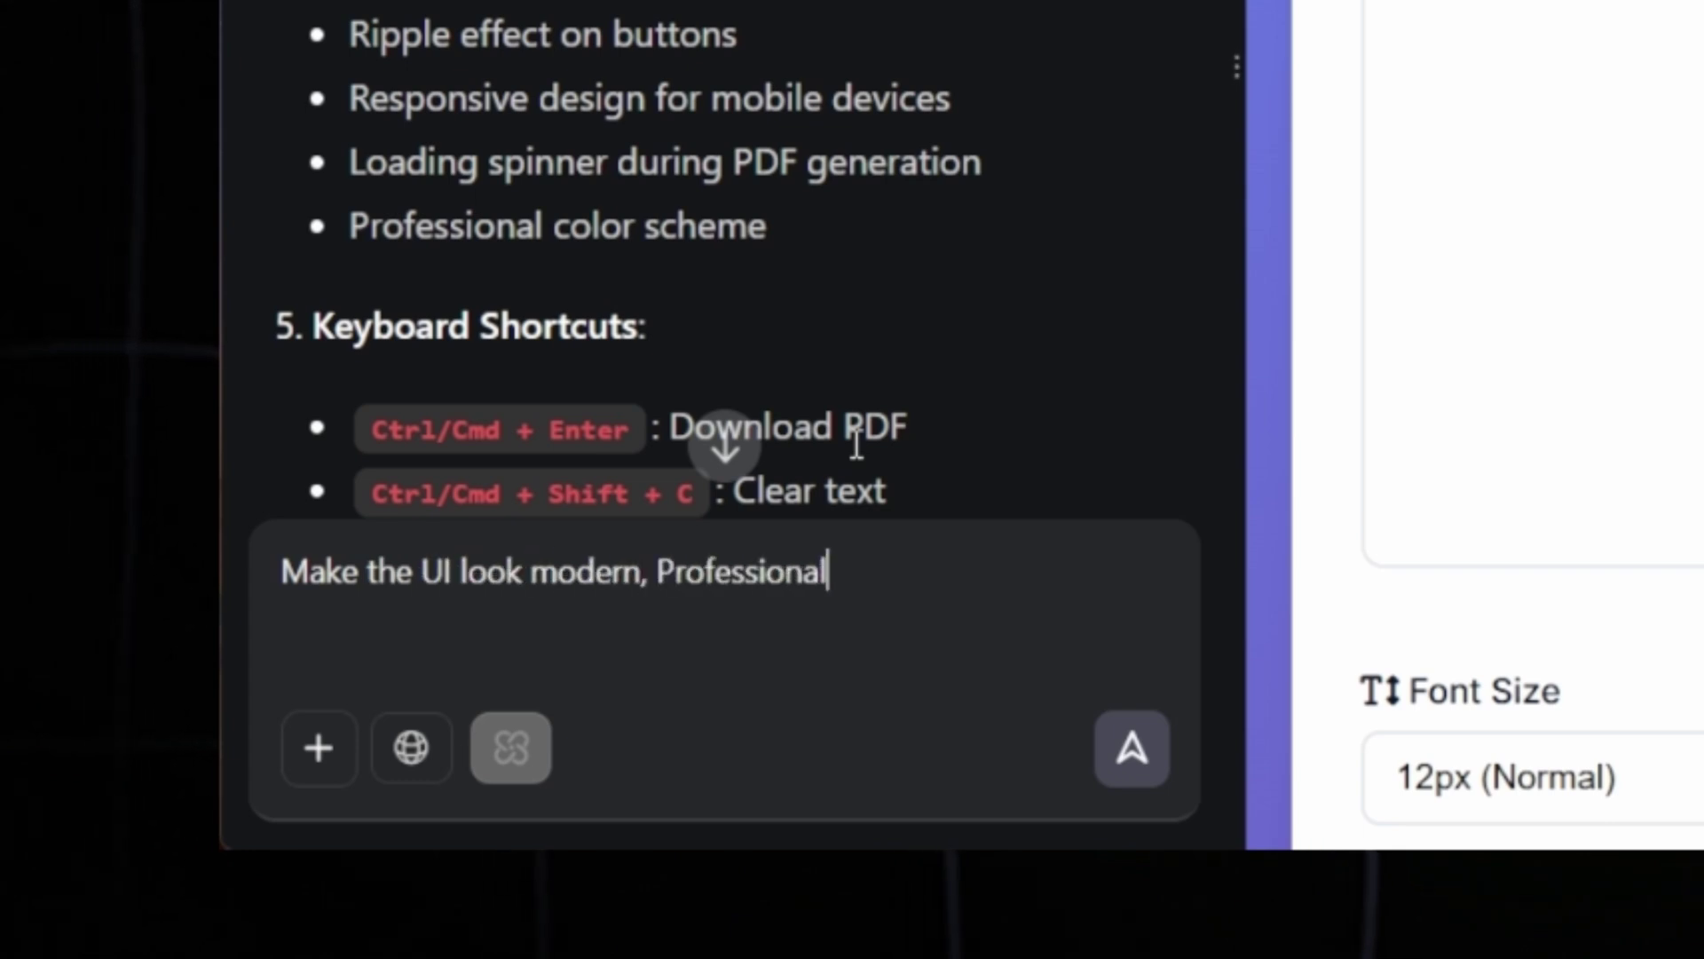
{"action": "type", "text": "ing."}
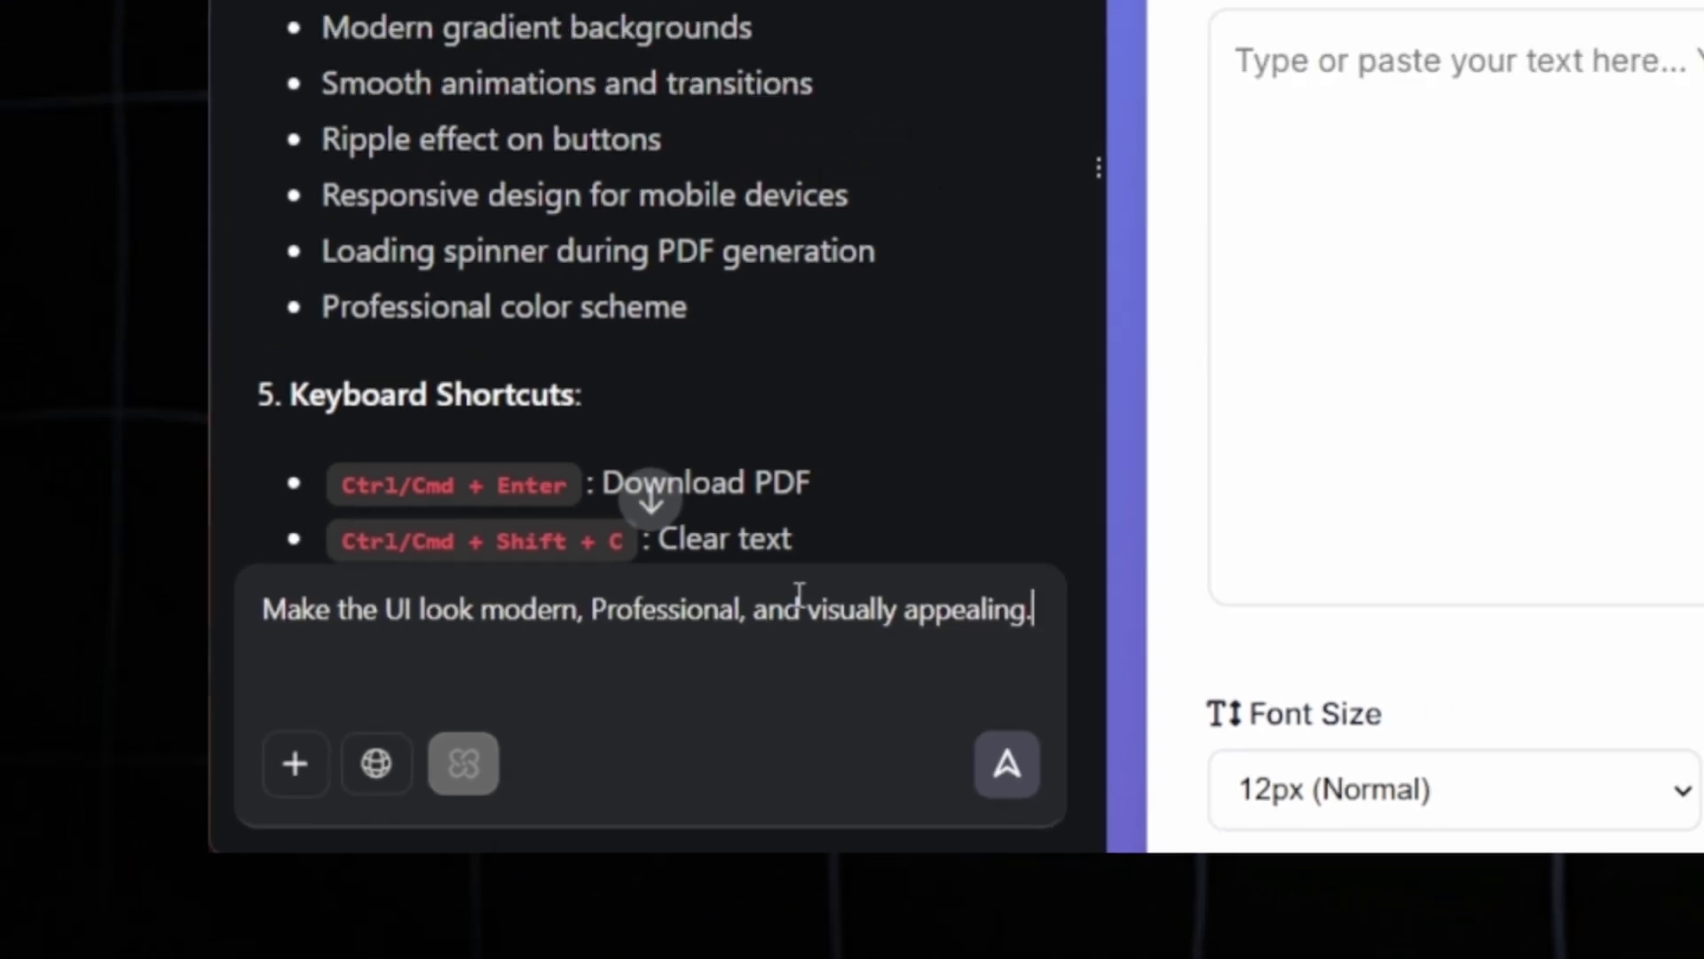
{"action": "left_click", "coordinate": [1131, 748]}
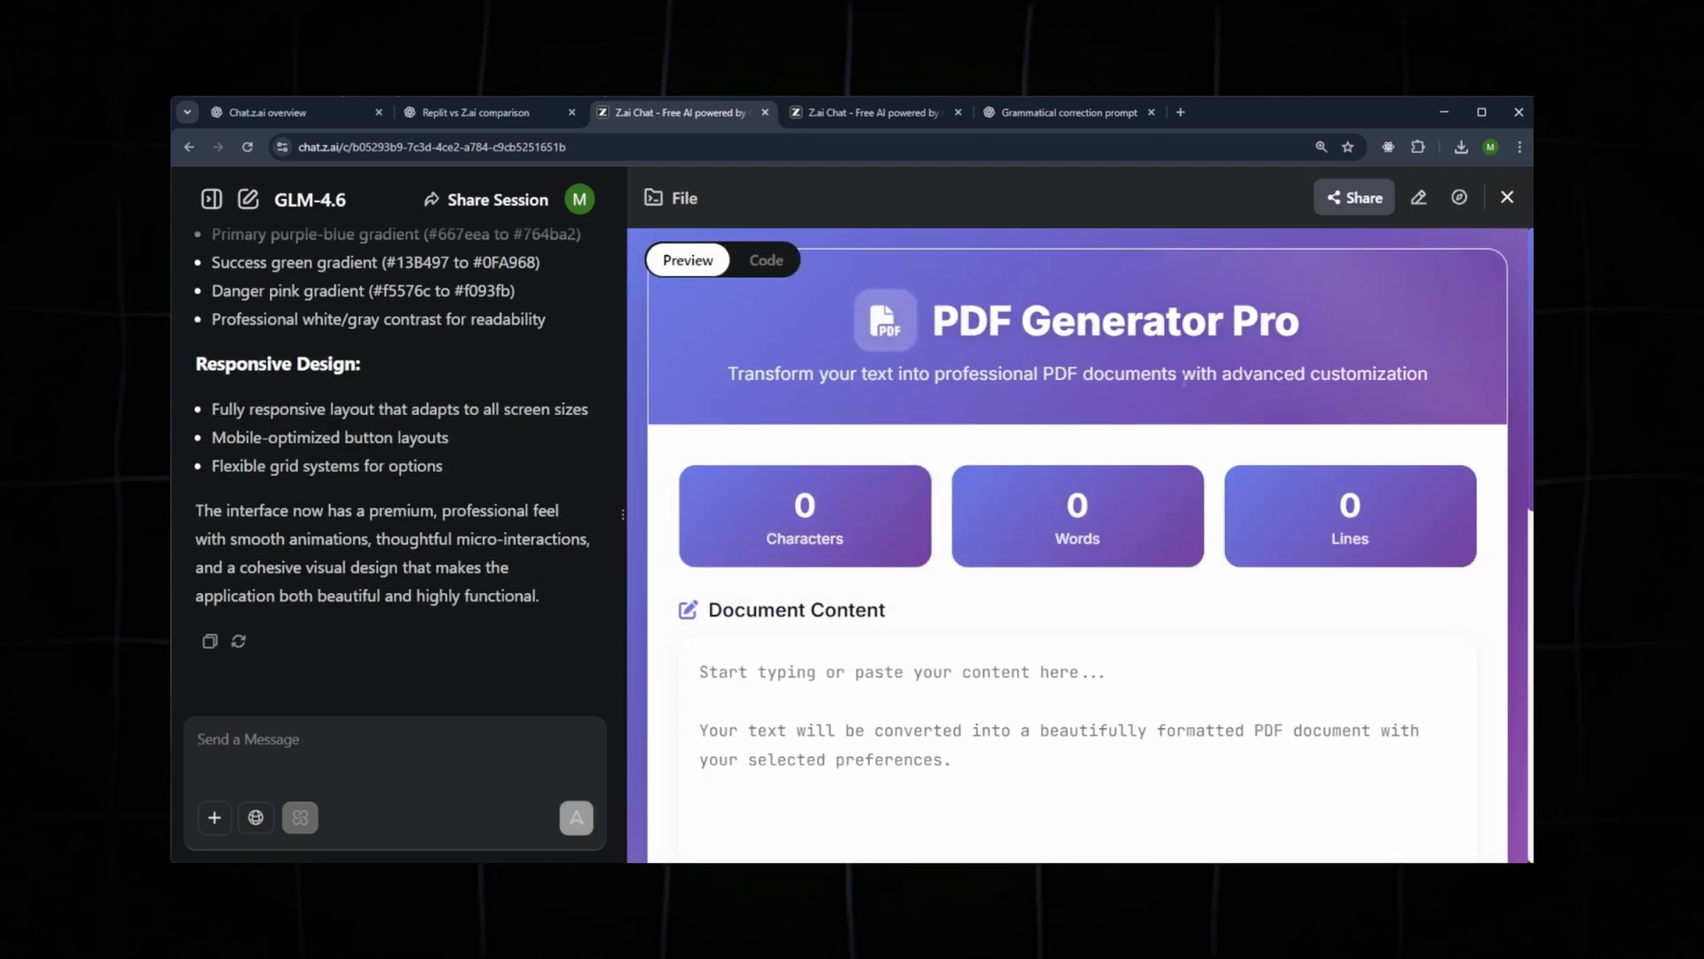
Open PDF Generator Pro as a full website at normal zoom and load its 1305-character sample text.
{"action": "left_click", "coordinate": [1459, 197]}
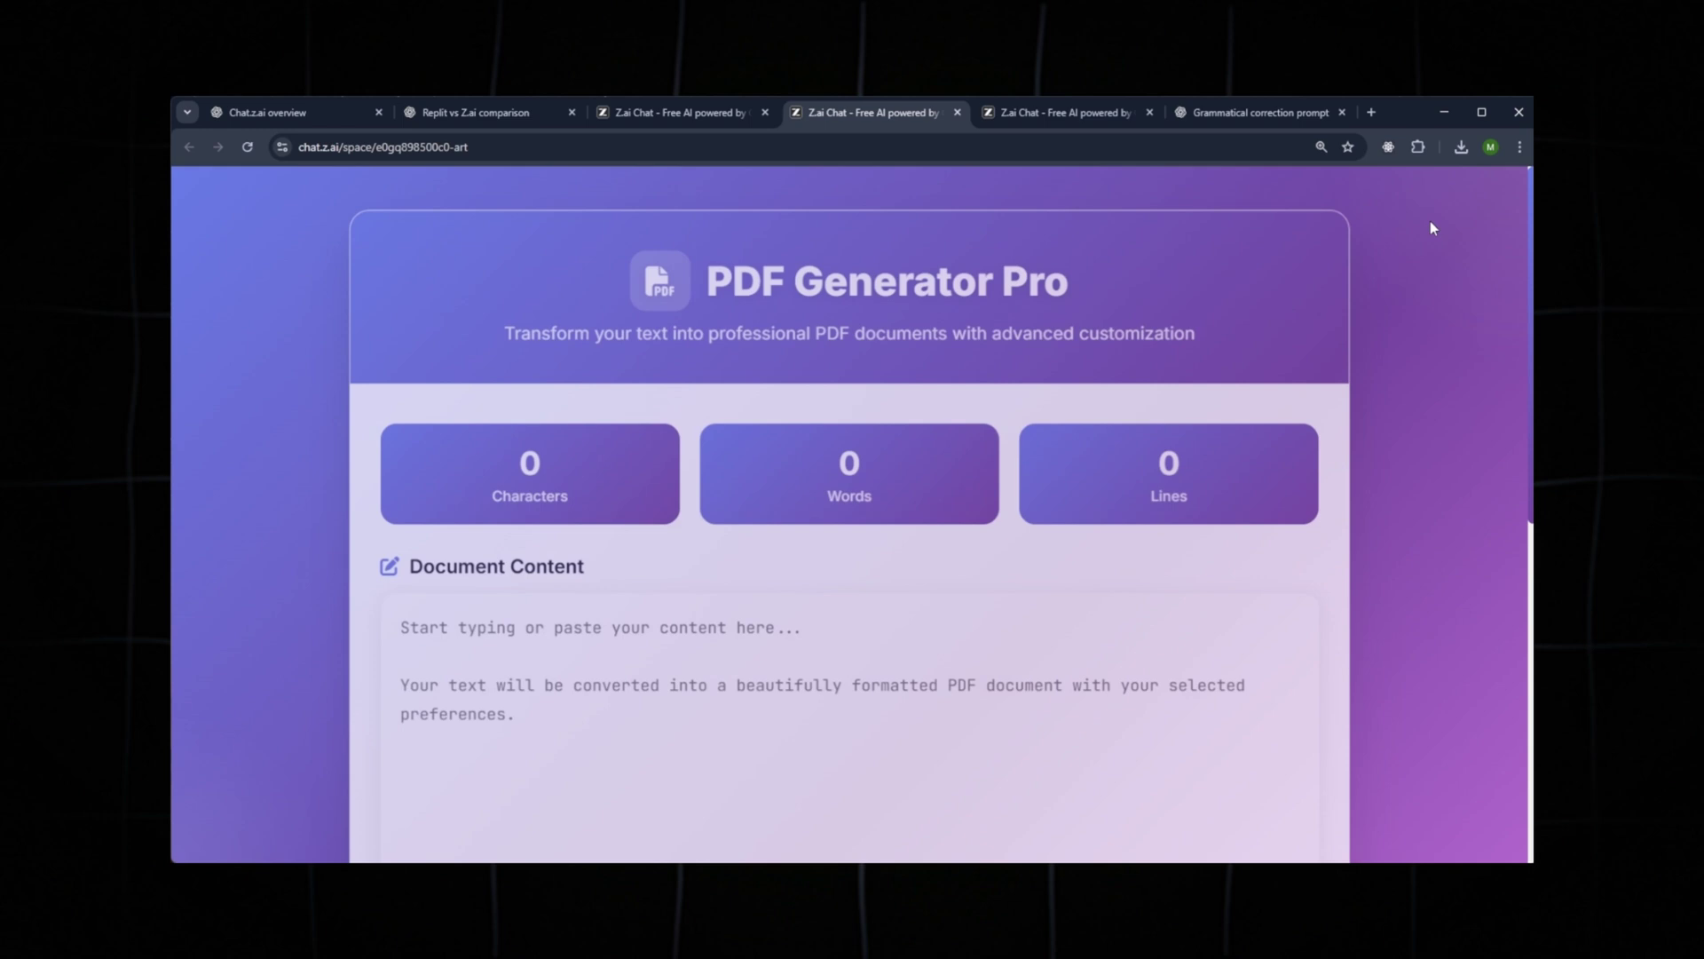
{"action": "key", "text": "ctrl+0"}
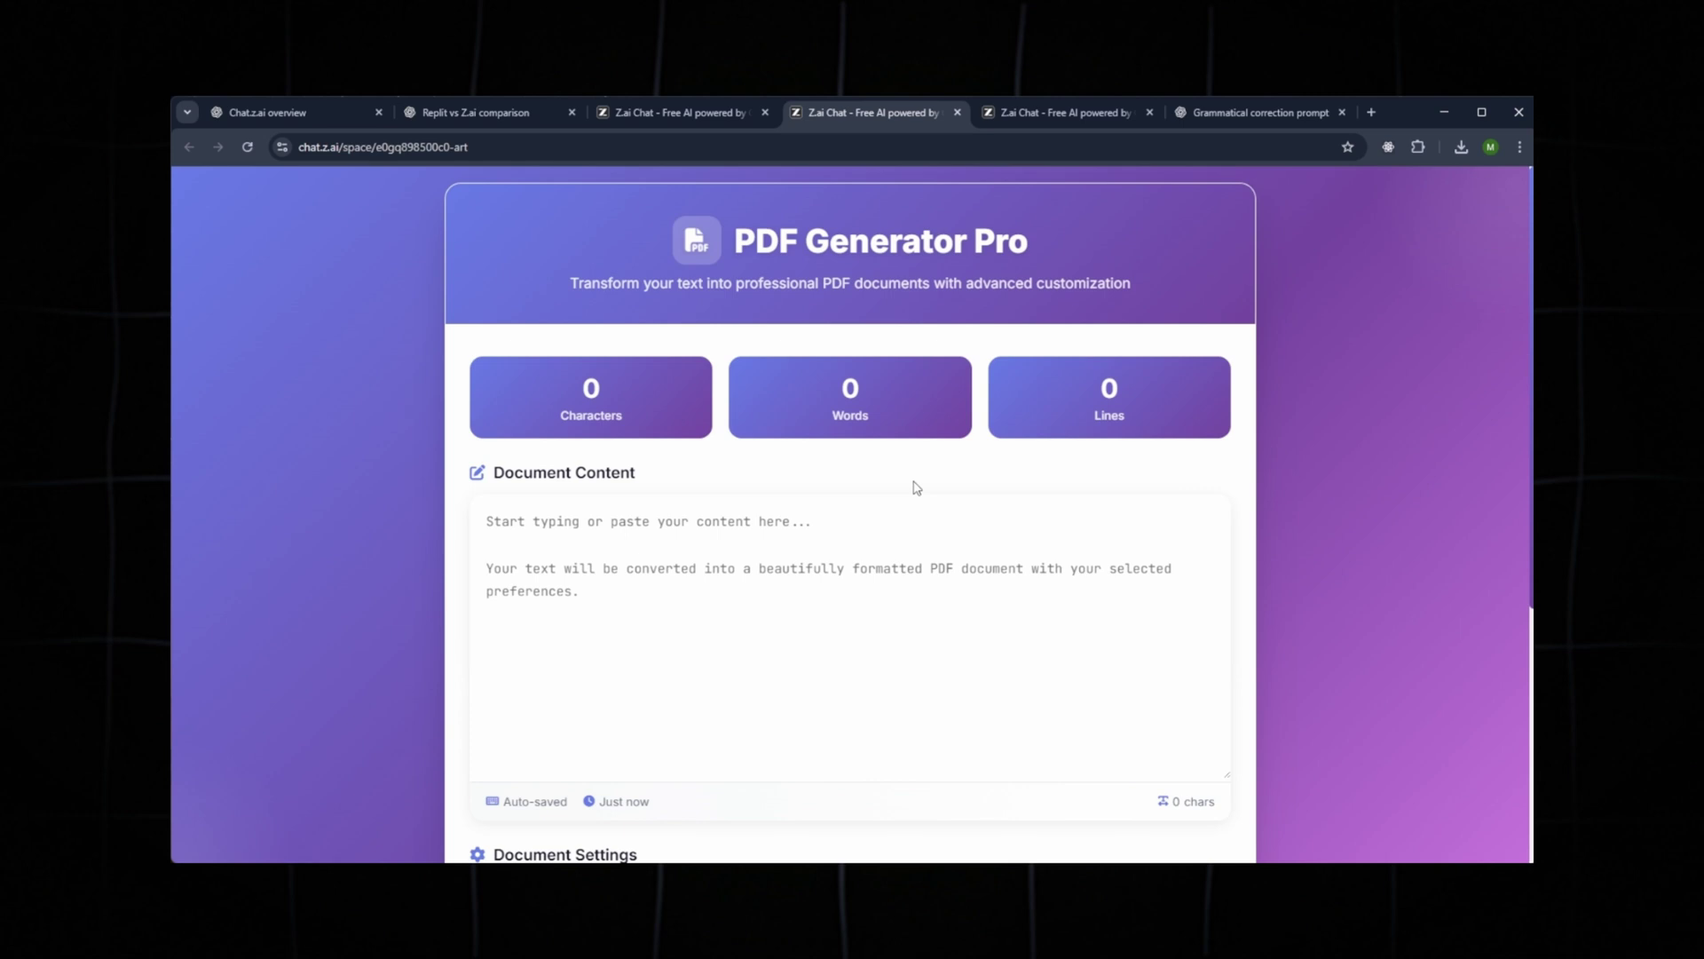
{"action": "scroll", "coordinate": [917, 487], "scroll_direction": "down", "scroll_amount": 4}
{"action": "left_click", "coordinate": [785, 809]}
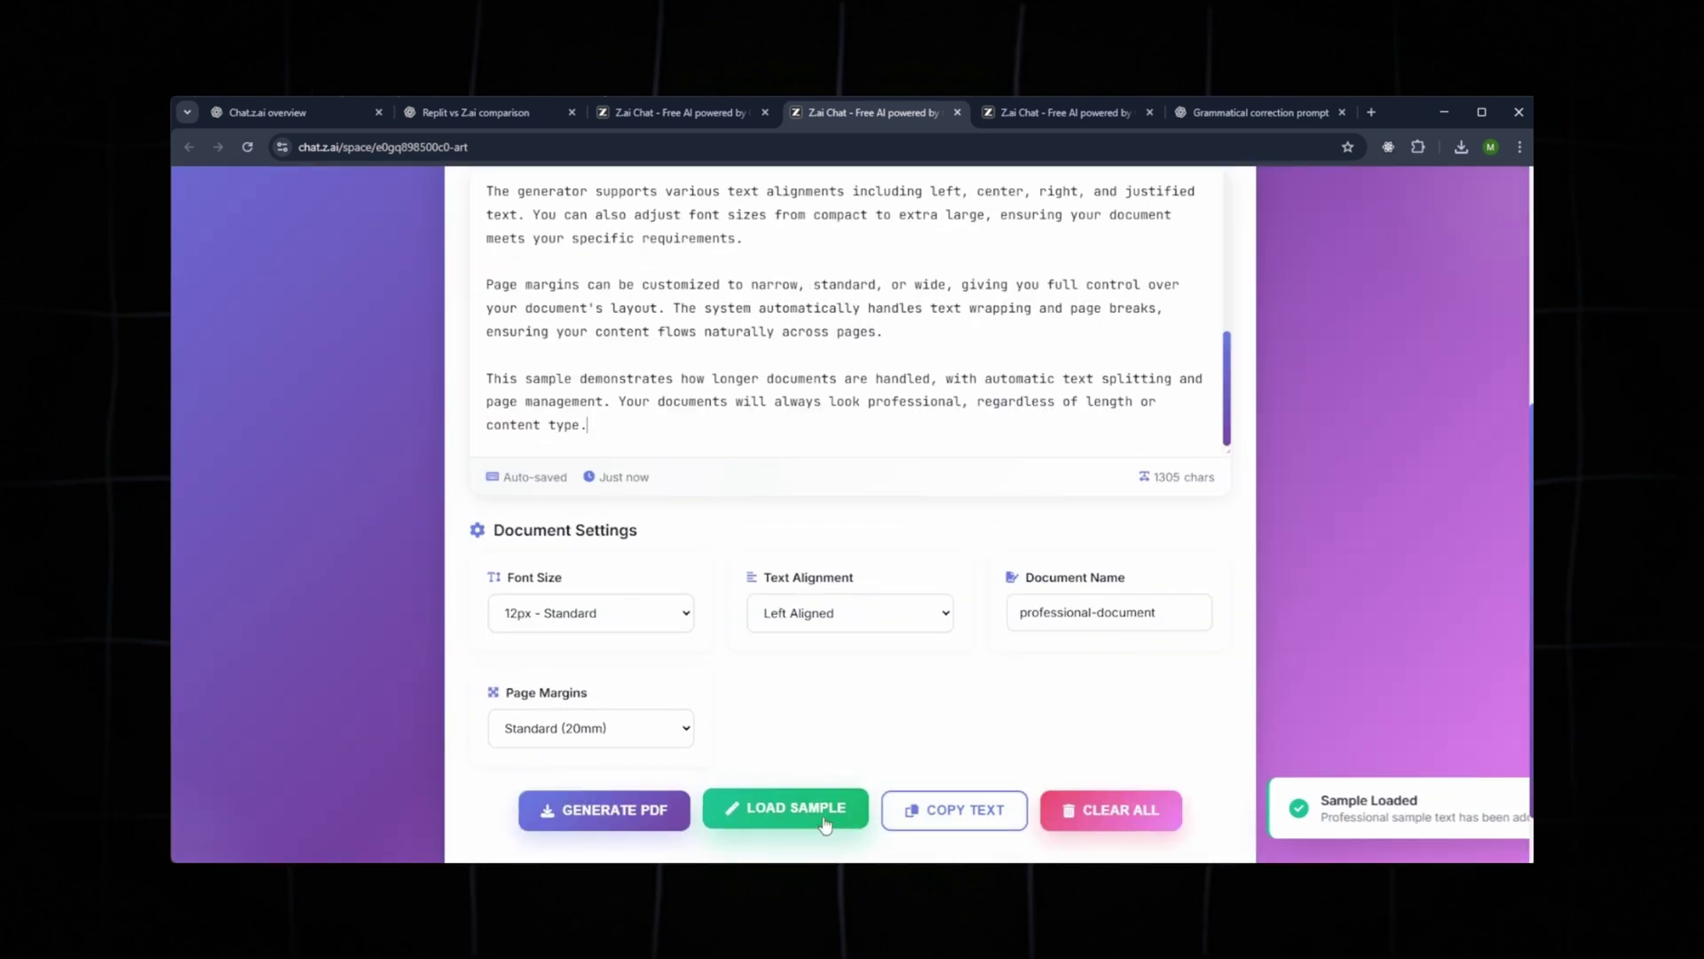
{"action": "scroll", "coordinate": [732, 438], "scroll_direction": "up", "scroll_amount": 8}
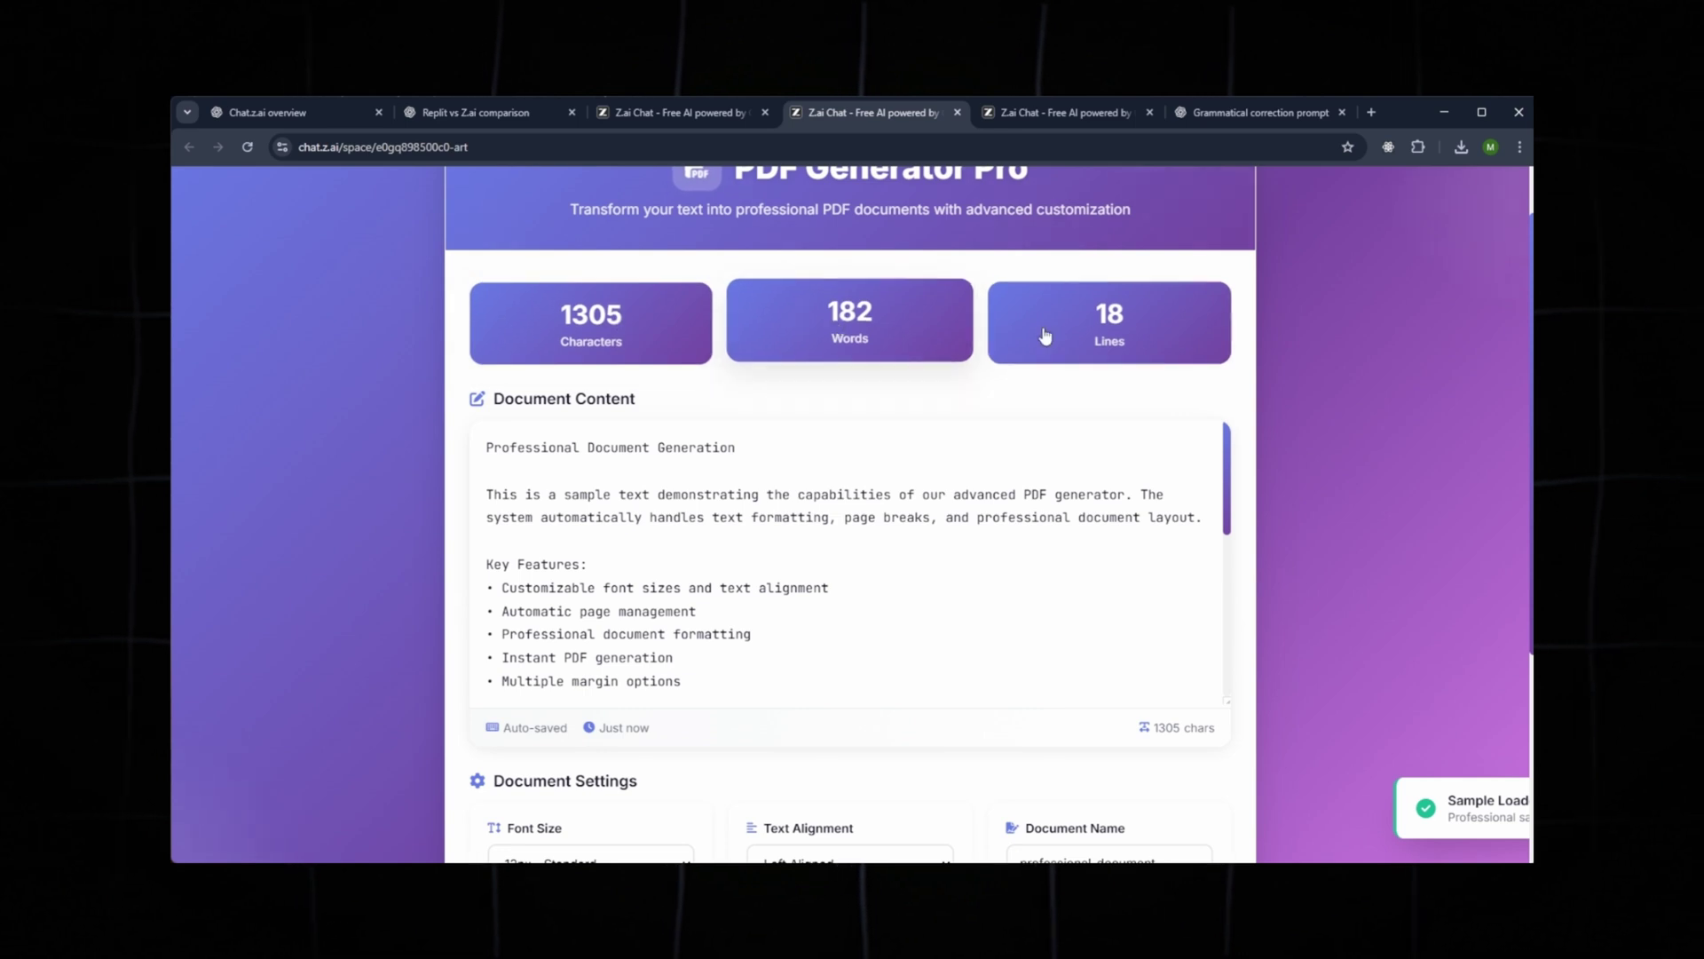
{"action": "scroll", "coordinate": [955, 555], "scroll_direction": "down", "scroll_amount": 5}
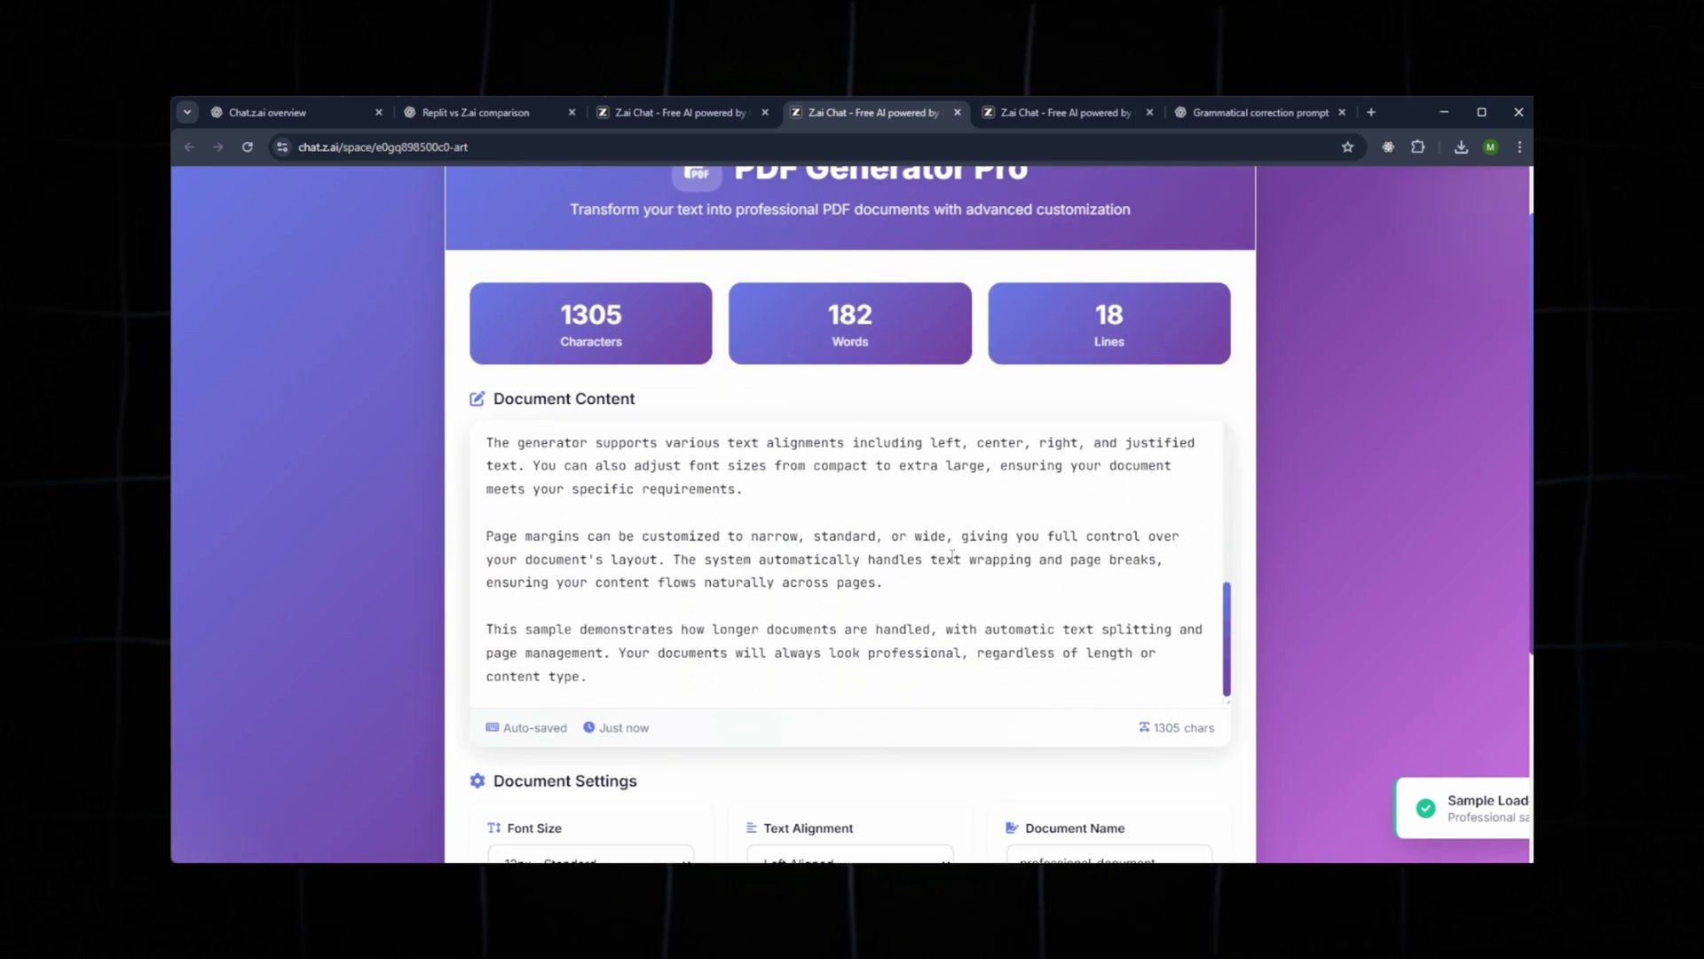
{"action": "scroll", "coordinate": [952, 556], "scroll_direction": "up", "scroll_amount": 5}
{"action": "scroll", "coordinate": [937, 795], "scroll_direction": "down", "scroll_amount": 4}
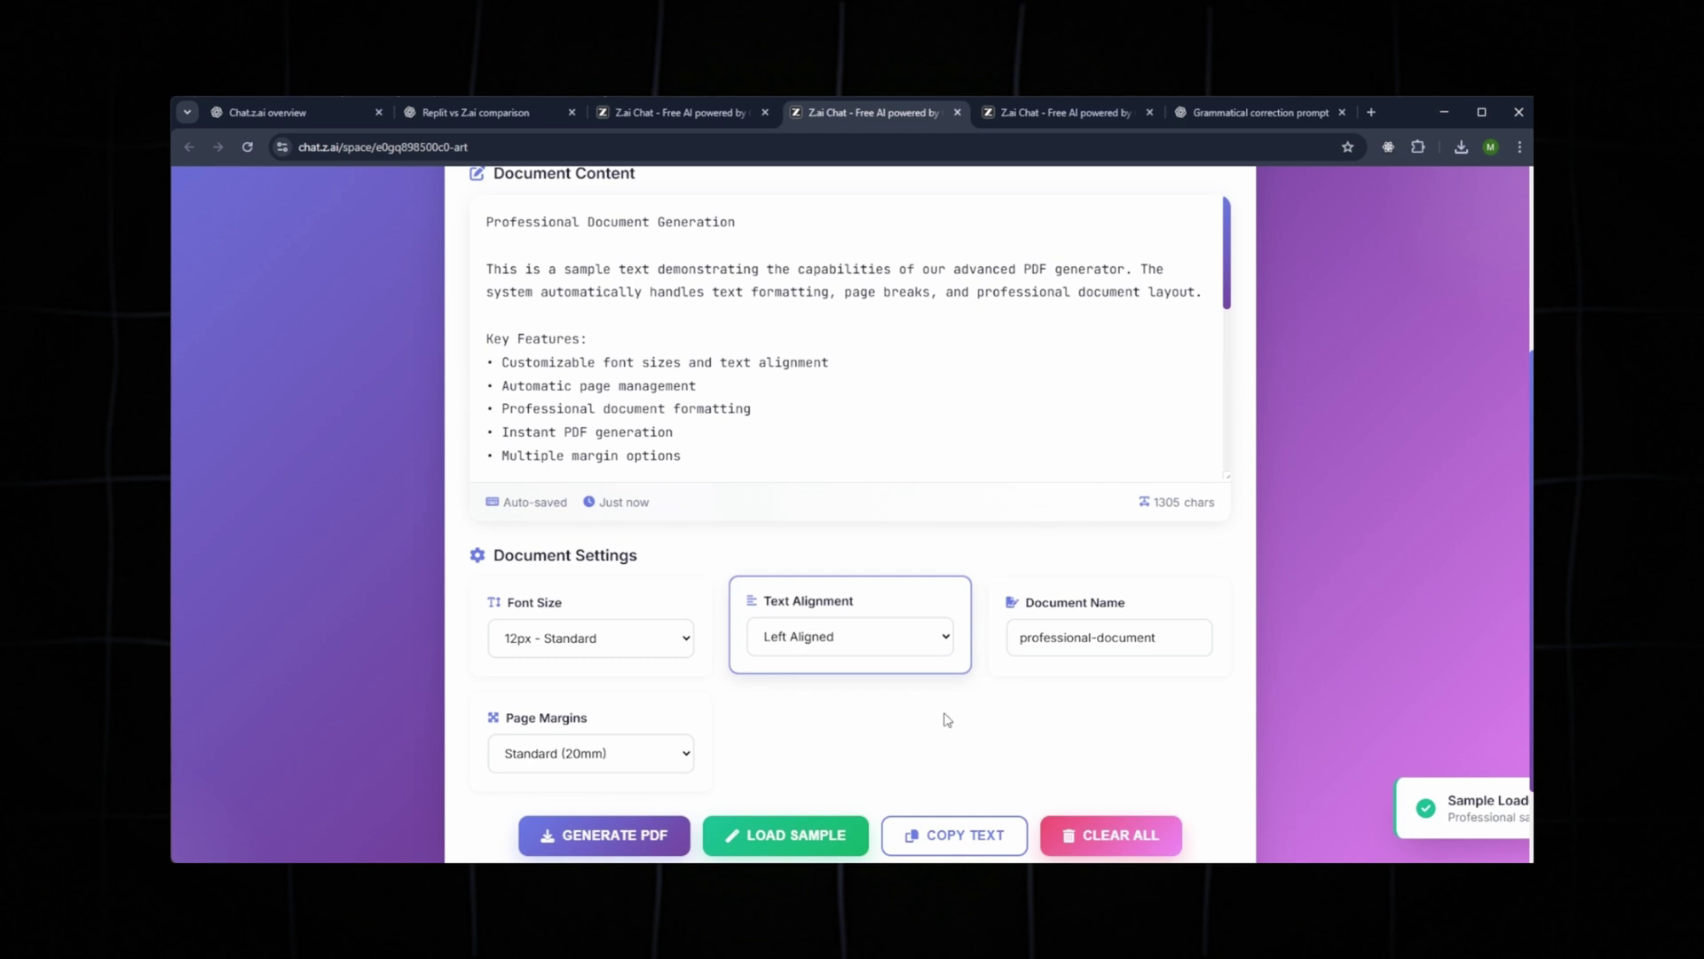
Save professional-document.pdf to Downloads, review it in Firefox, then close the viewer and folder.
{"action": "left_click", "coordinate": [613, 735]}
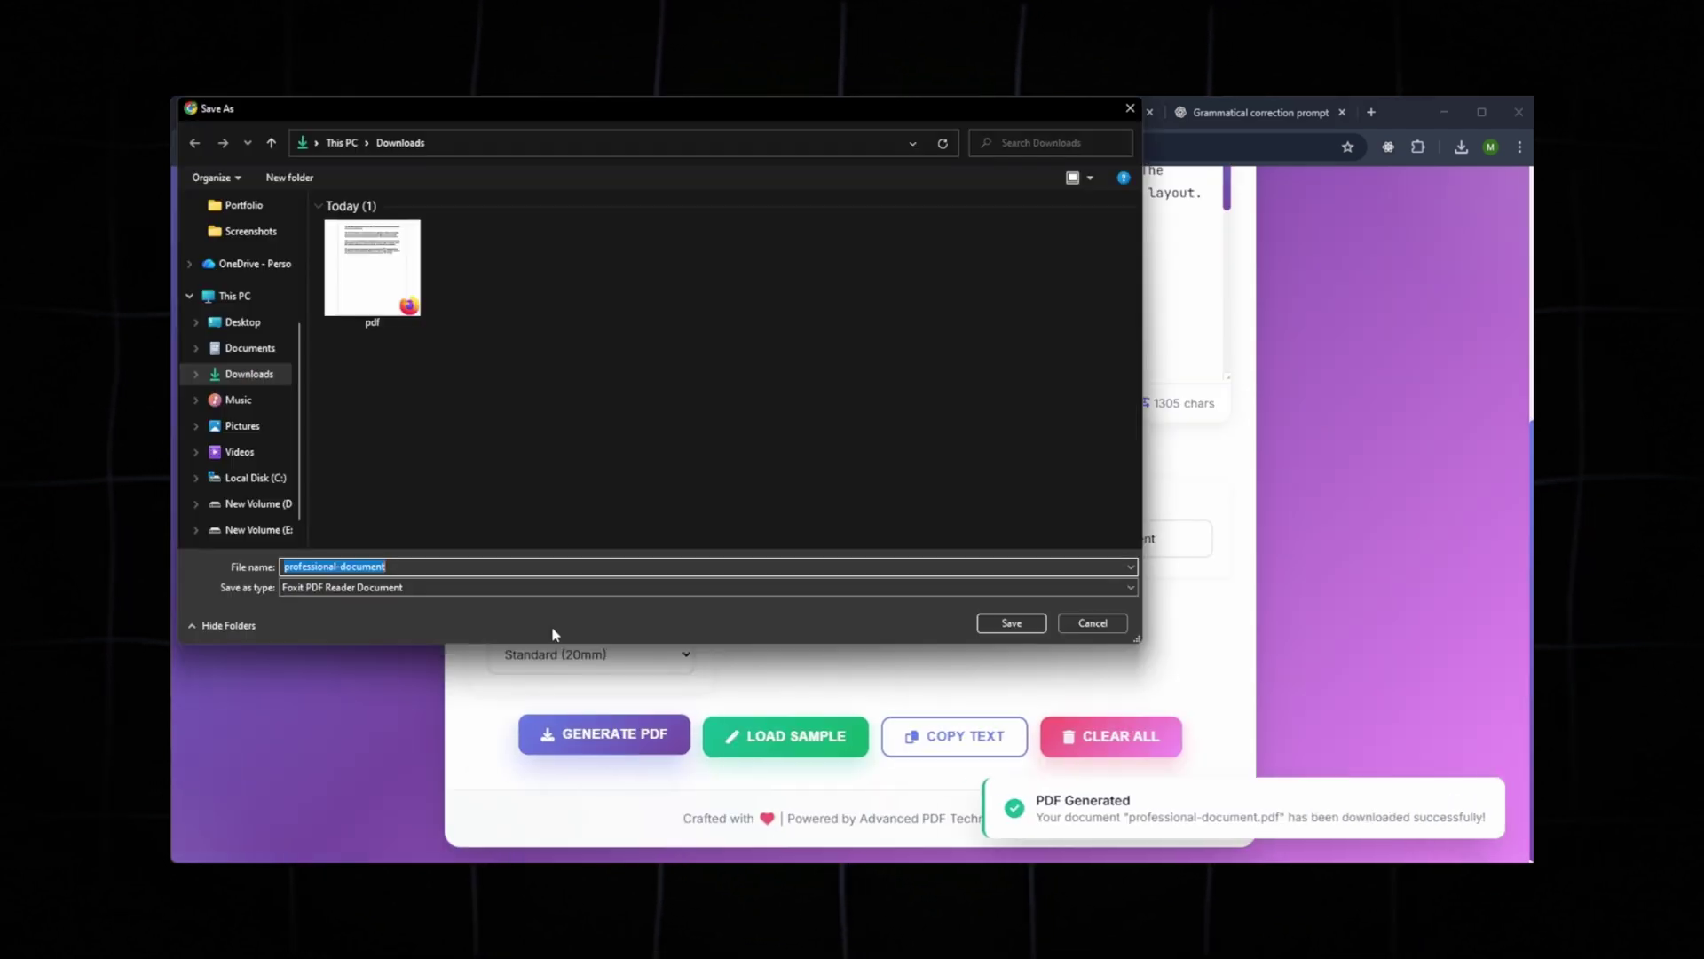
{"action": "left_click", "coordinate": [1009, 621]}
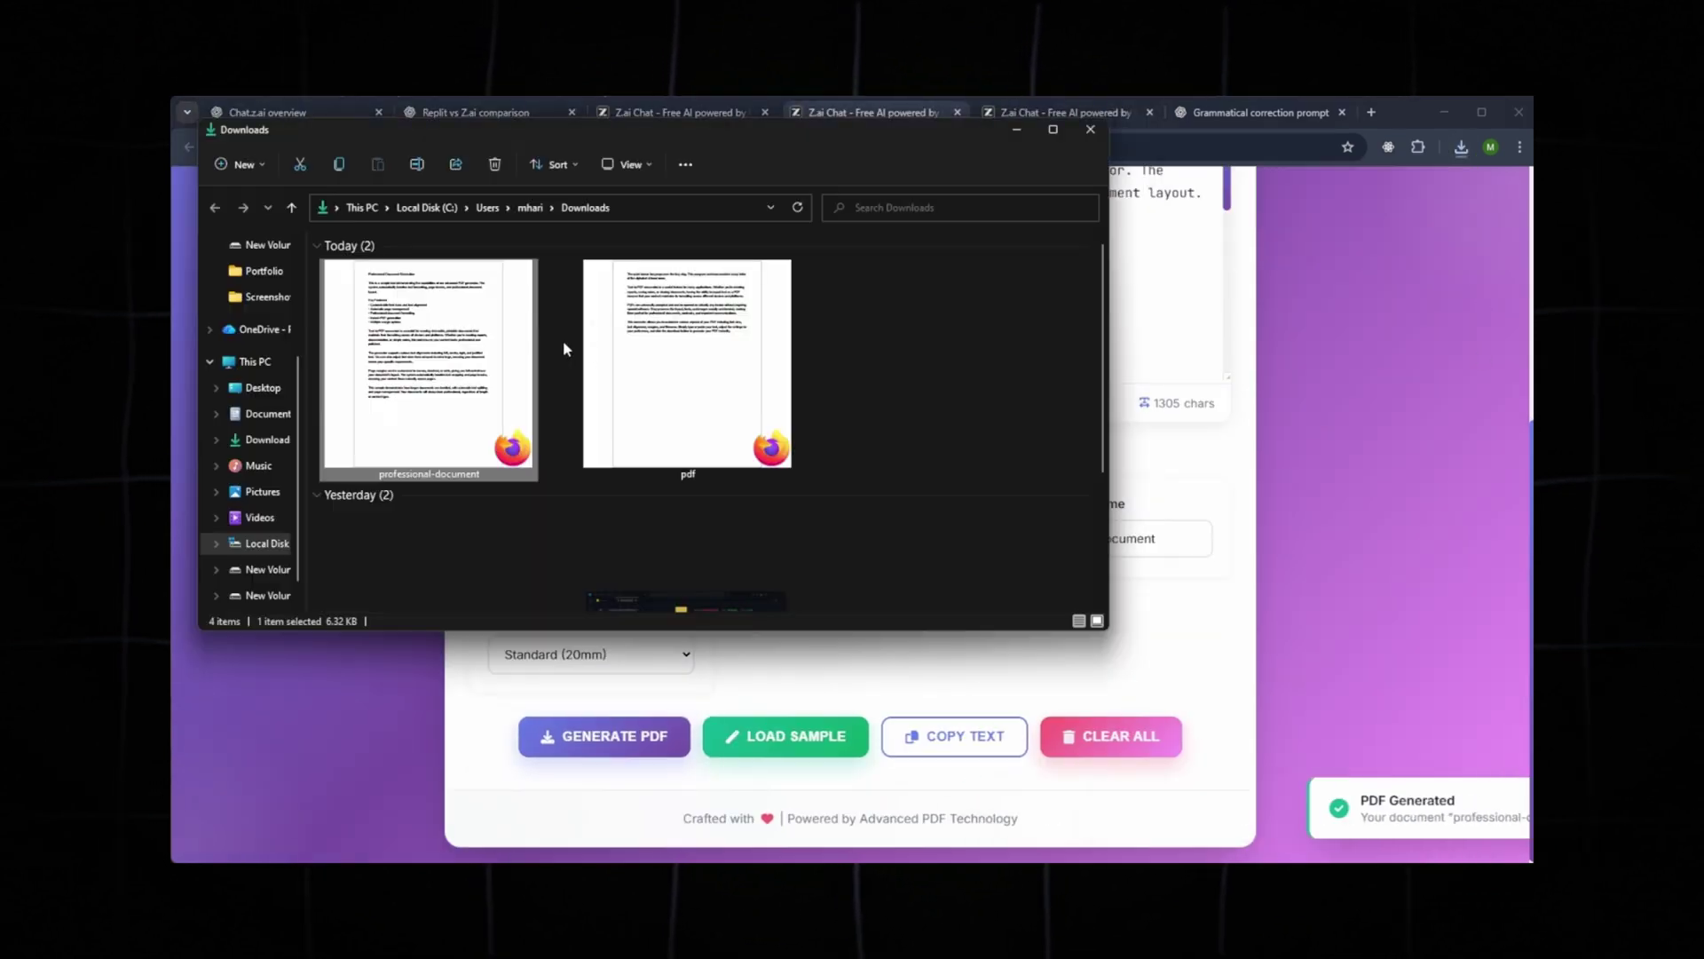
{"action": "double_click", "coordinate": [474, 382]}
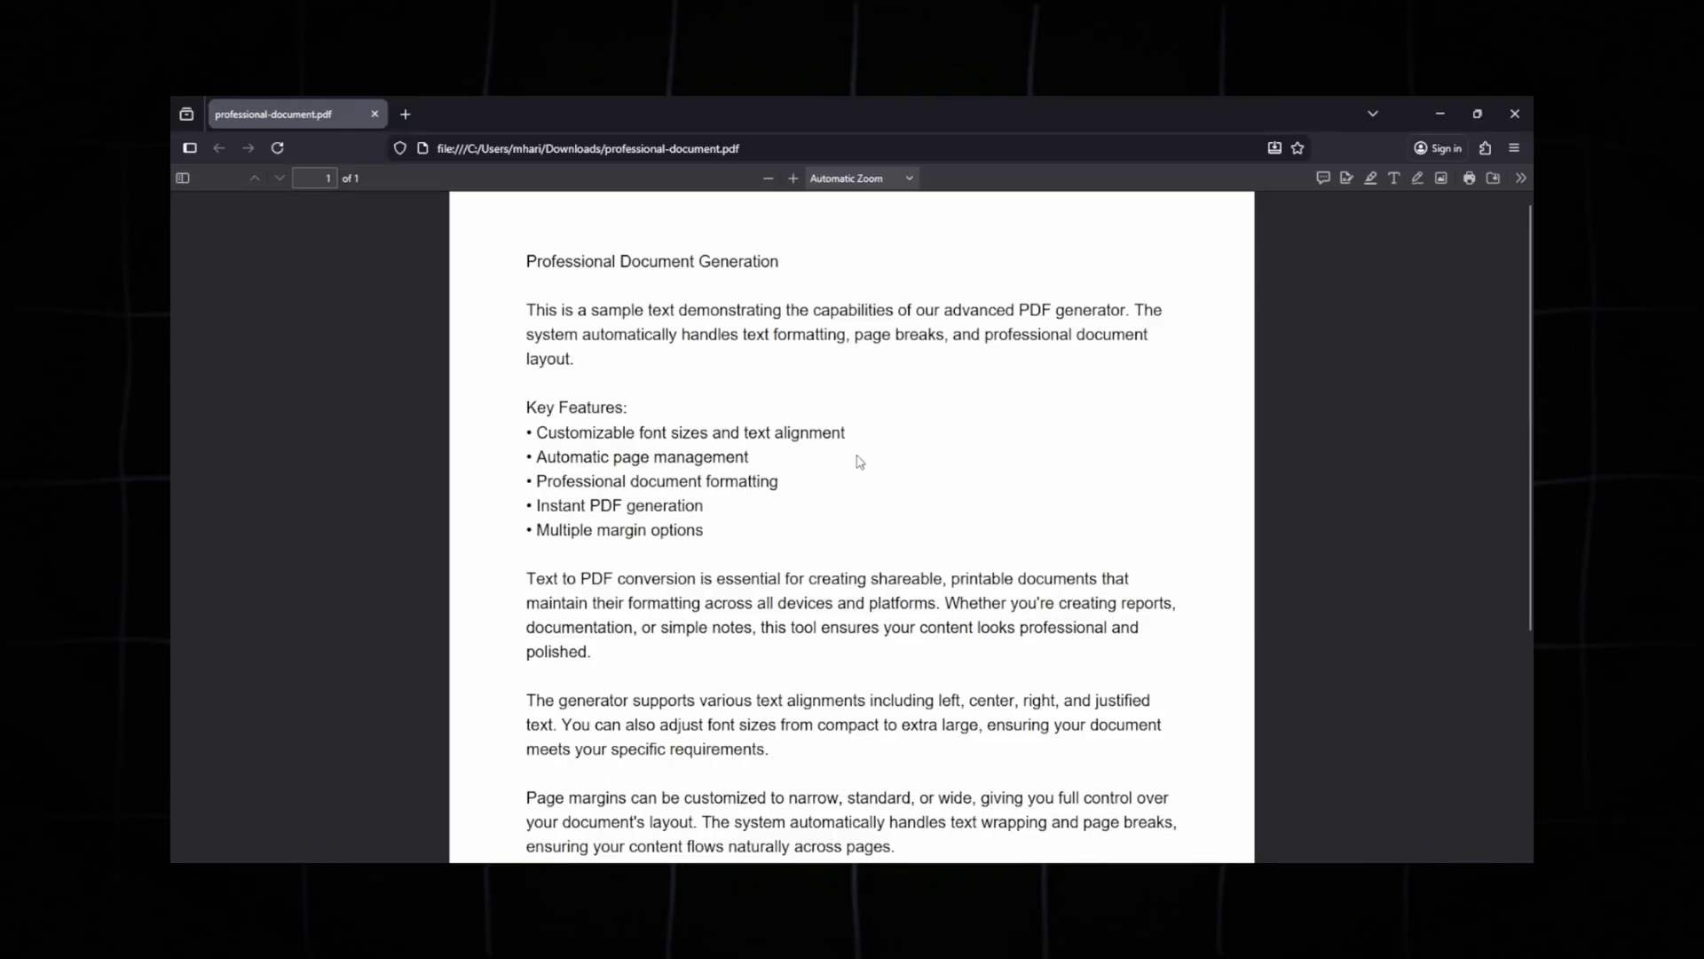
{"action": "scroll", "coordinate": [859, 463], "scroll_direction": "down", "scroll_amount": 4}
{"action": "scroll", "coordinate": [863, 462], "scroll_direction": "up", "scroll_amount": 4}
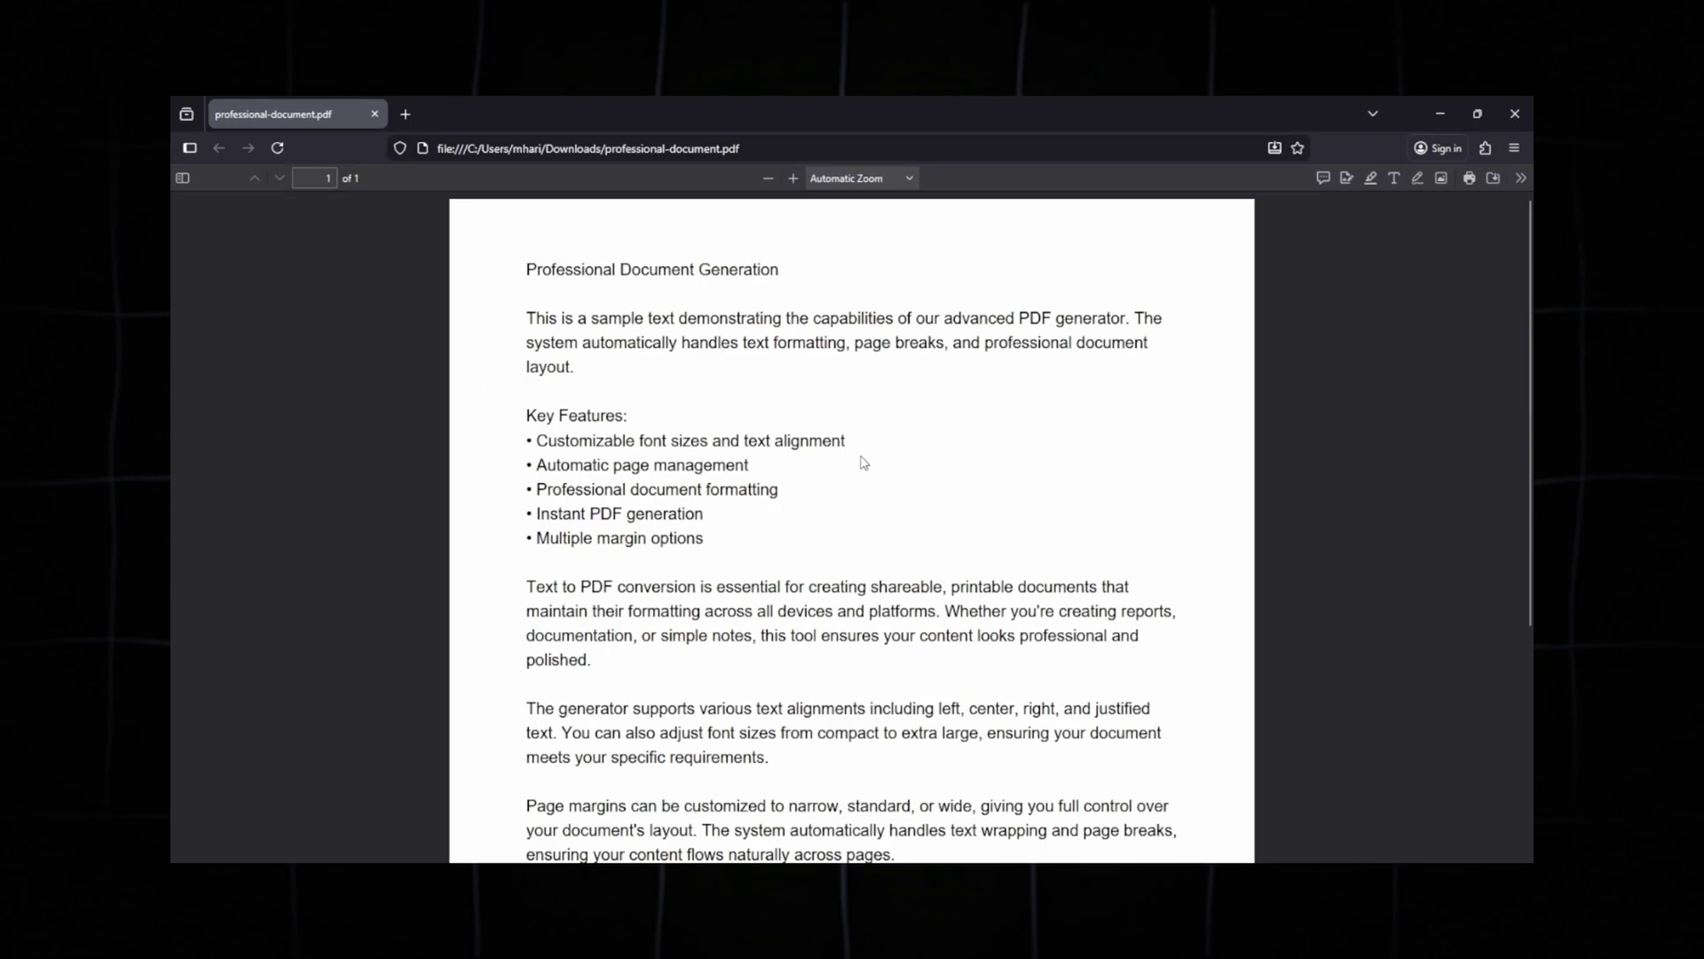
{"action": "left_click", "coordinate": [1528, 111]}
{"action": "left_click", "coordinate": [1090, 130]}
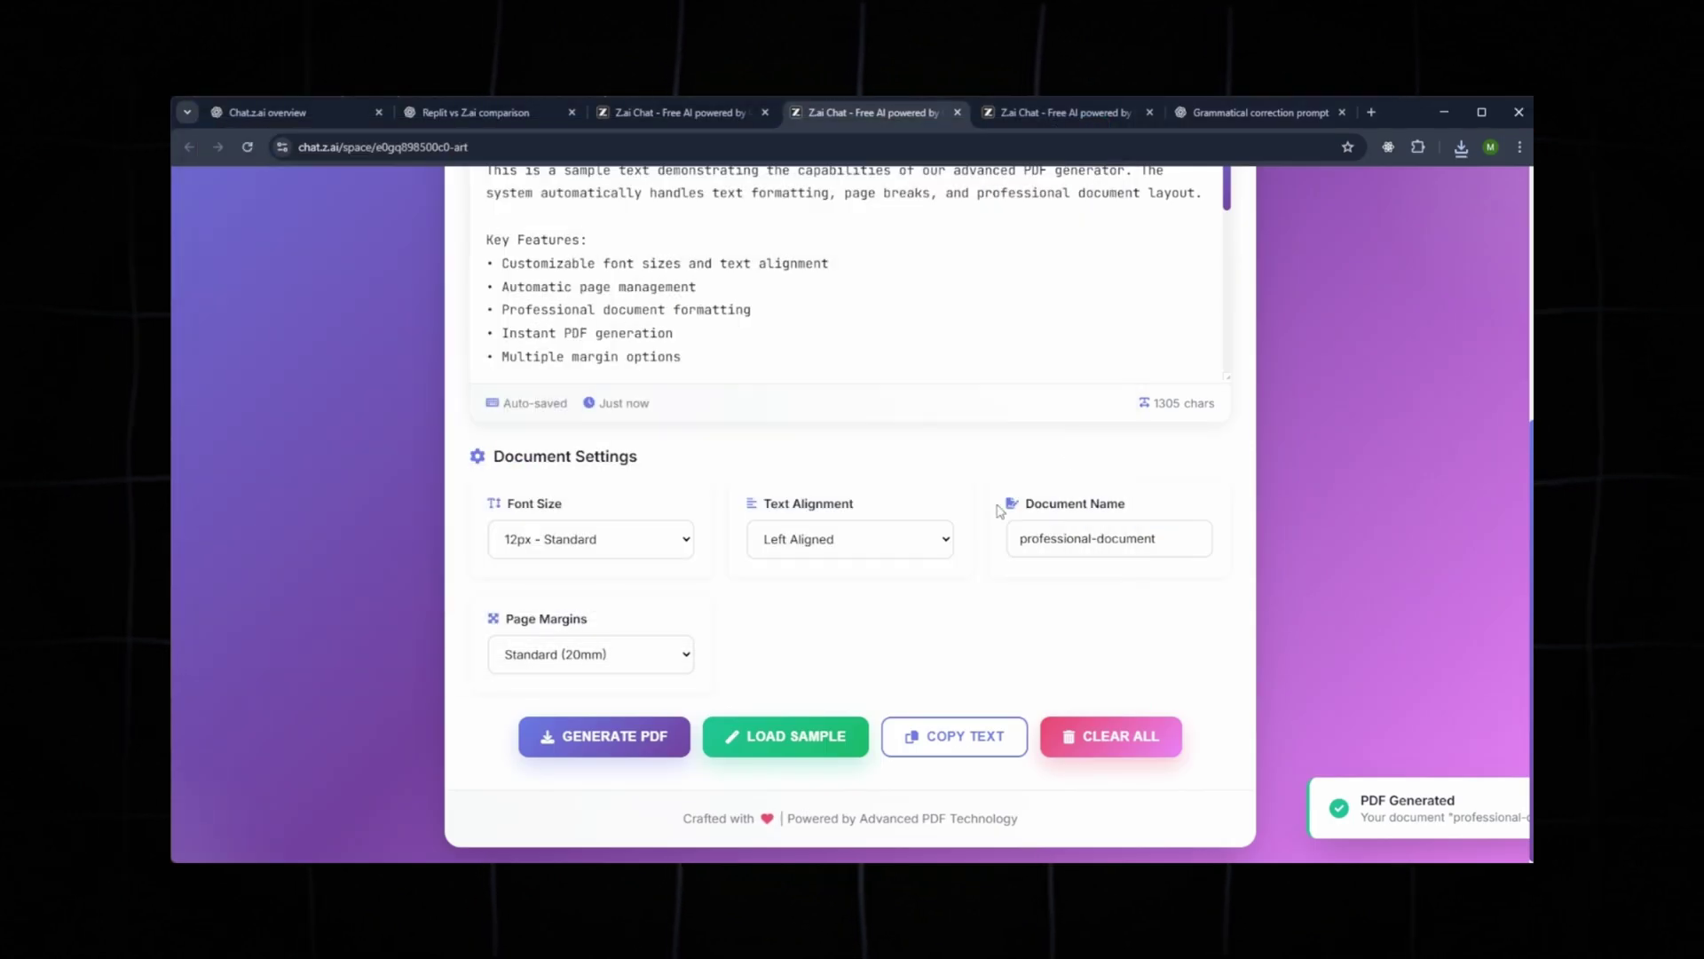
{"action": "scroll", "coordinate": [922, 590], "scroll_direction": "up", "scroll_amount": 3}
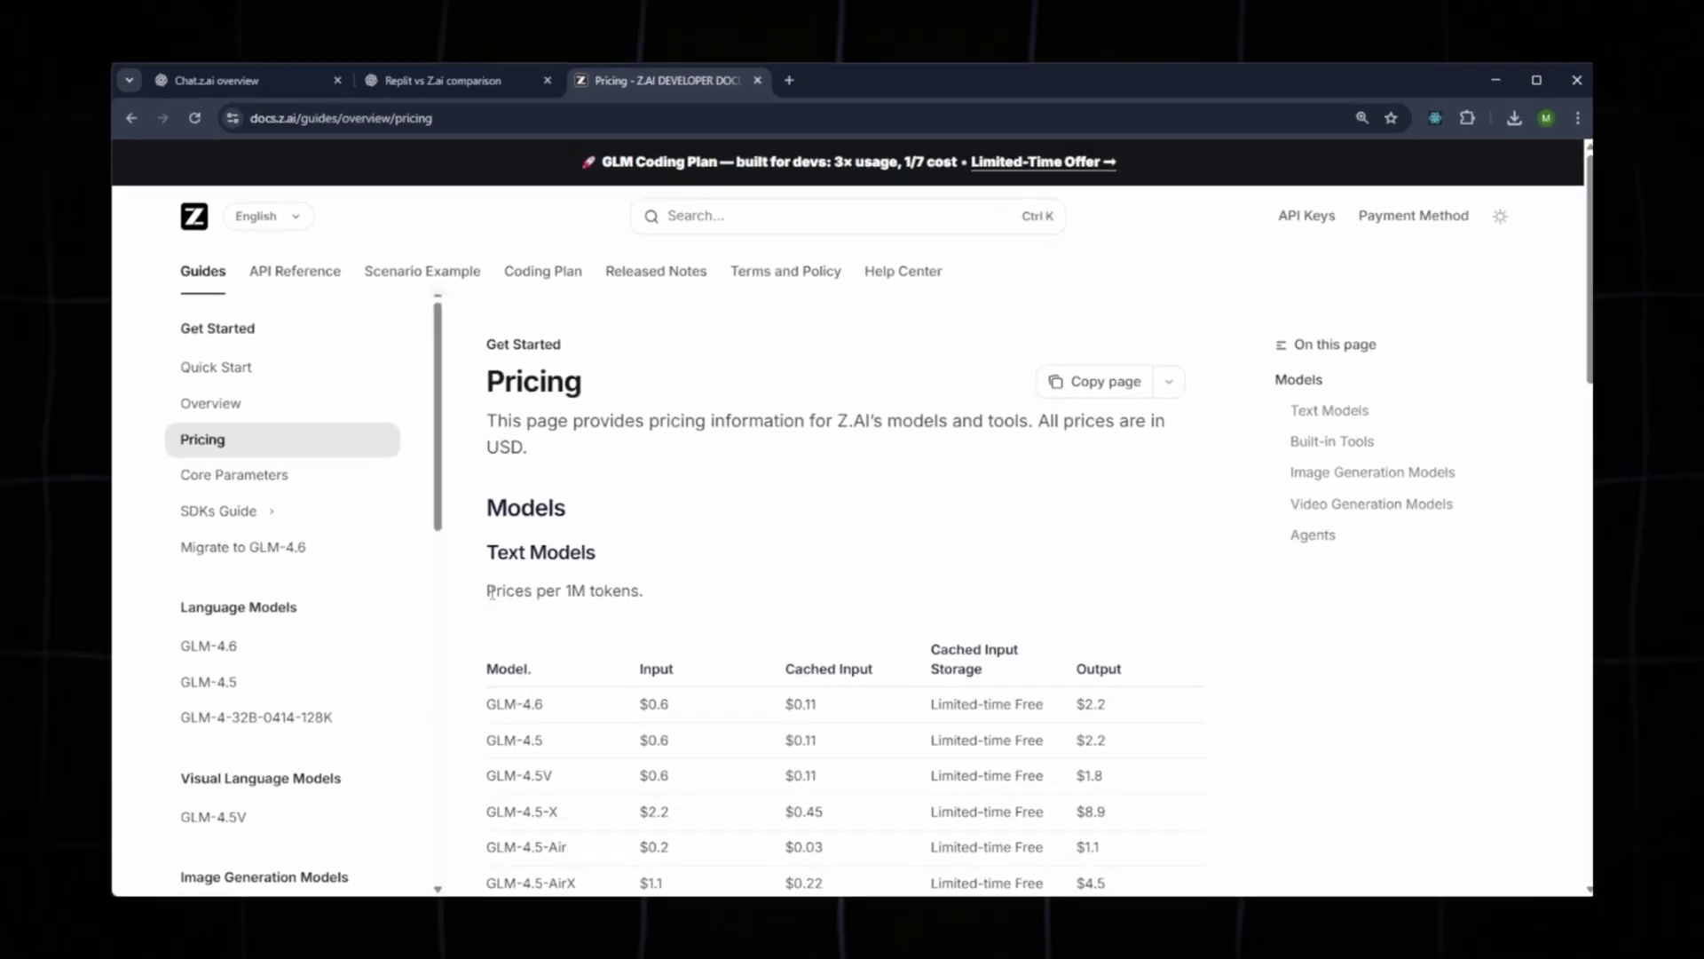
Highlight the Prices per 1M tokens note and text-model rows from GLM-4.6 down to GLM-4.5-Flash.
{"action": "left_click_drag", "start_coordinate": [228, 670], "coordinate": [495, 669]}
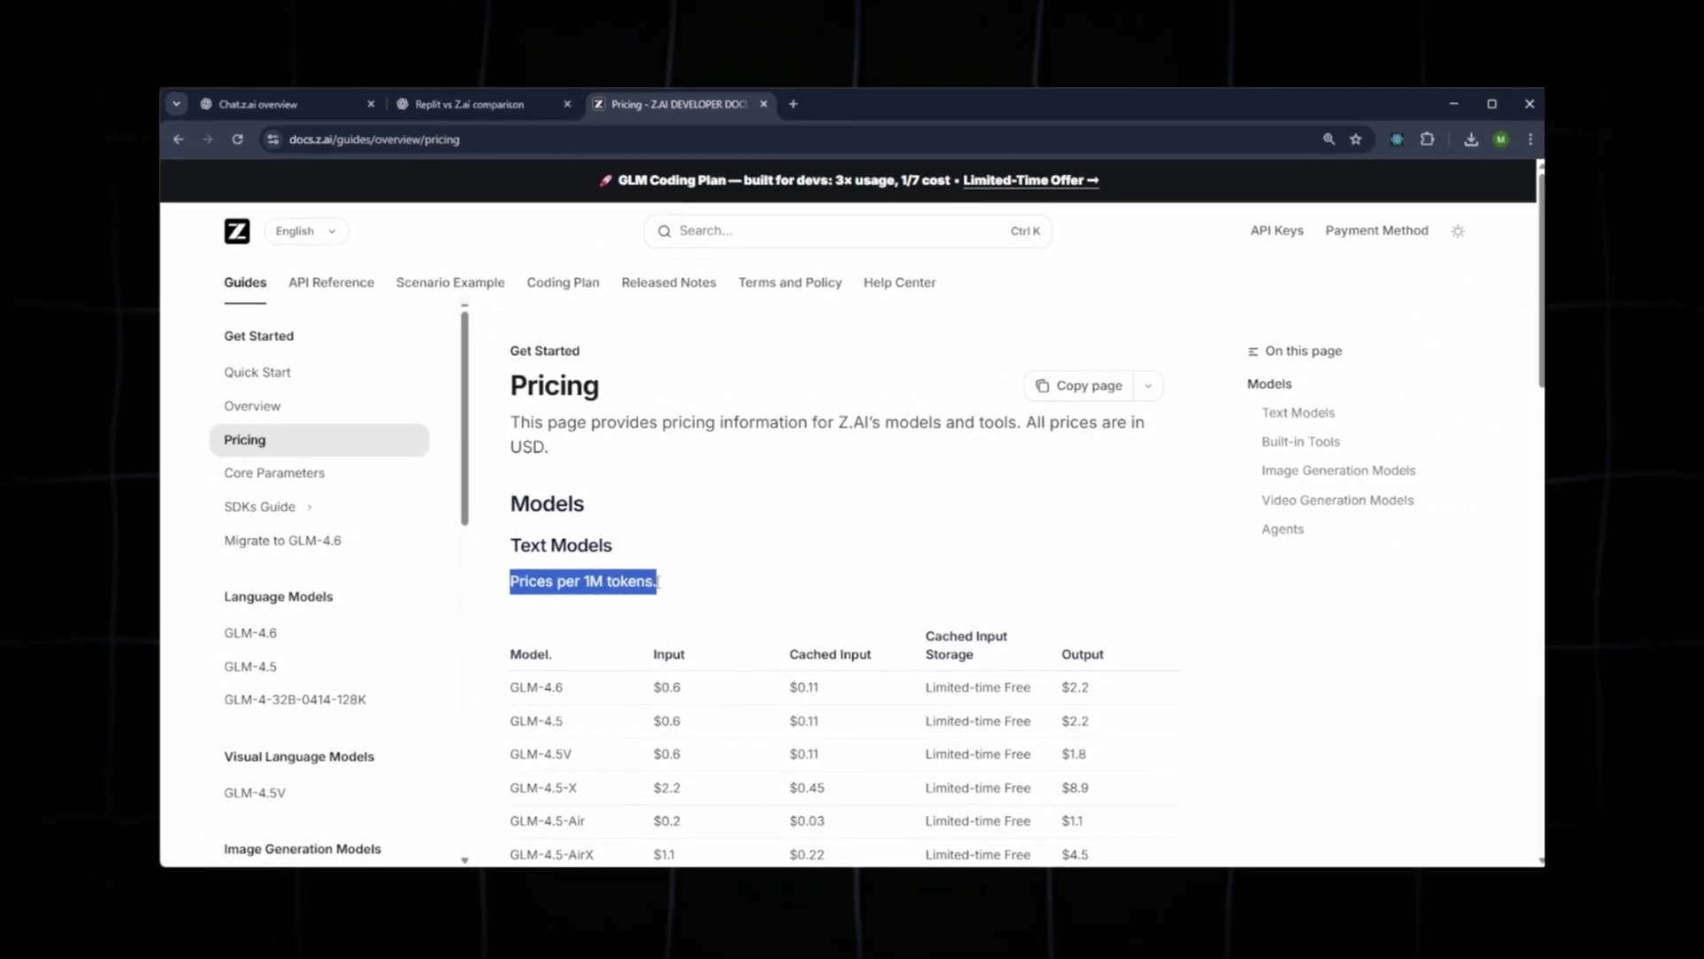
{"action": "left_click", "coordinate": [774, 587]}
{"action": "scroll", "coordinate": [774, 587], "scroll_direction": "down", "scroll_amount": 3}
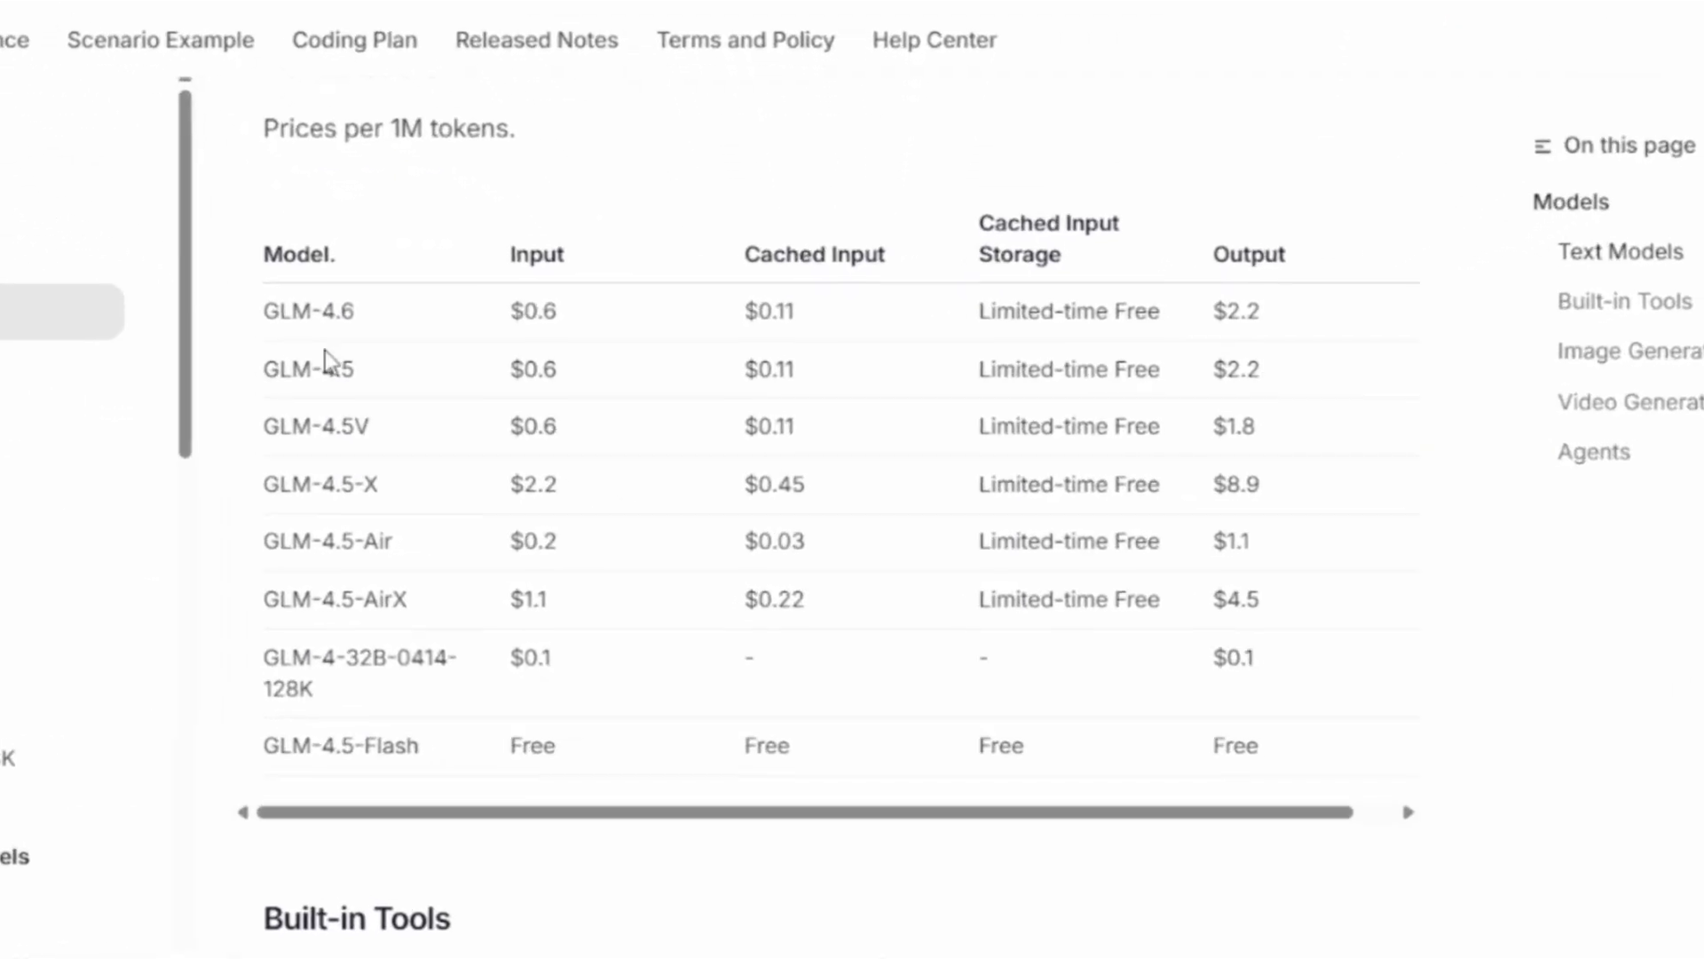
{"action": "left_click_drag", "start_coordinate": [256, 312], "coordinate": [253, 241]}
{"action": "left_click", "coordinate": [418, 330]}
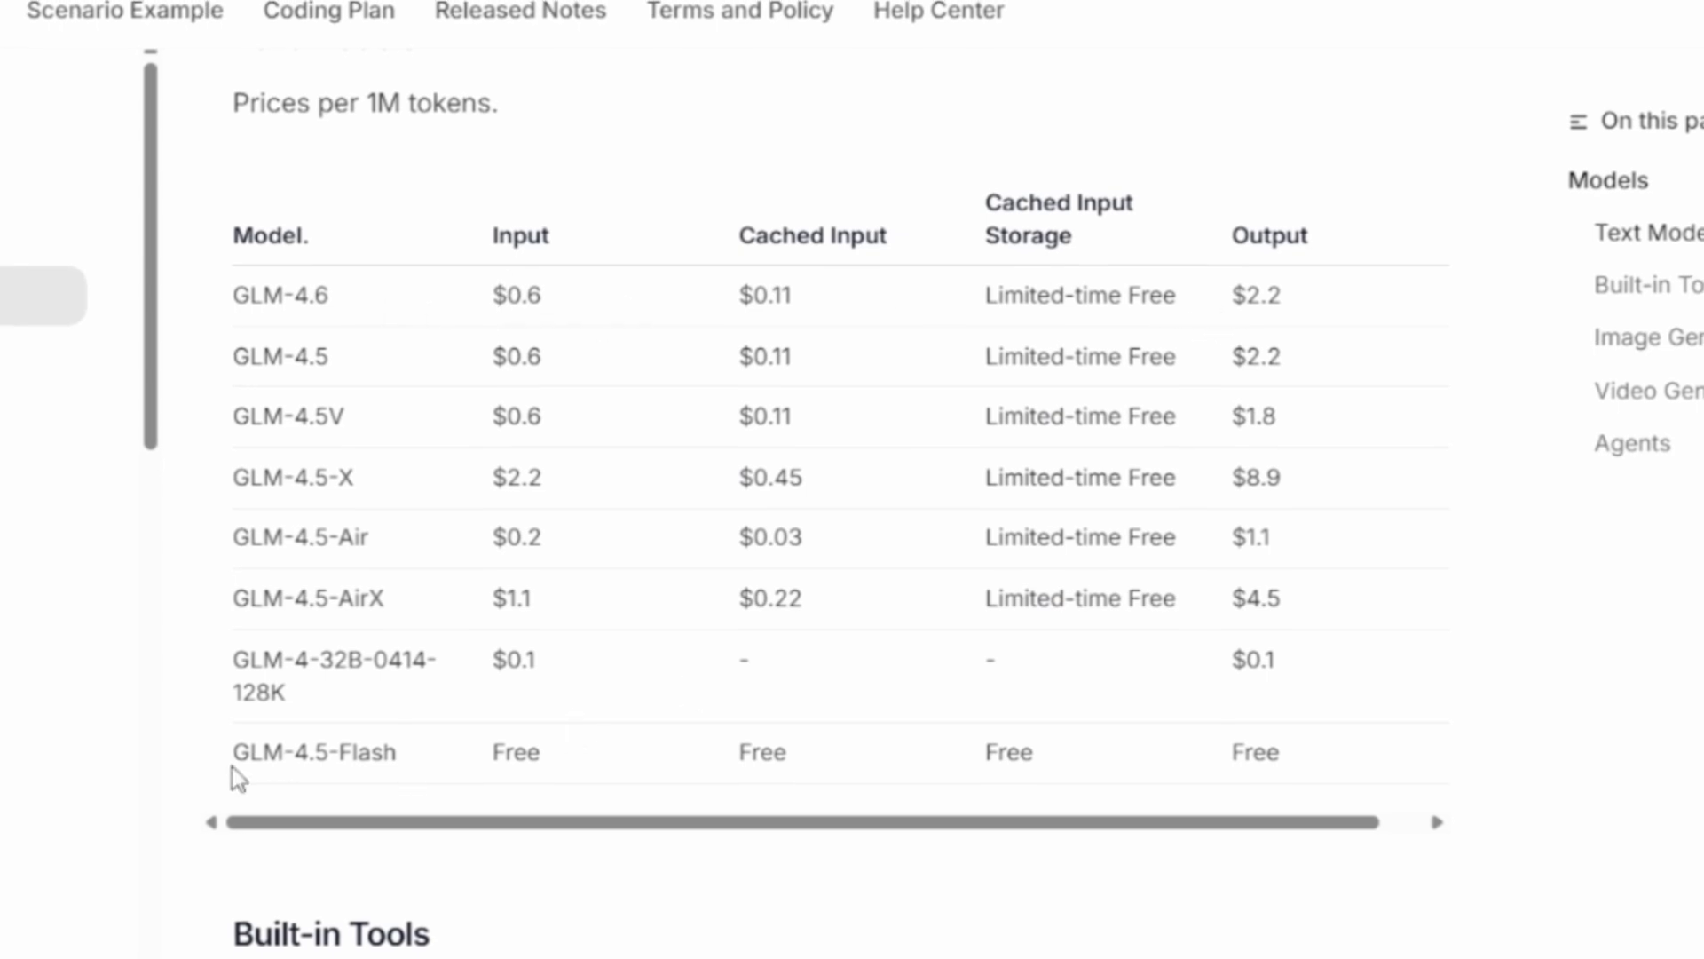
{"action": "mouse_move", "coordinate": [232, 776]}
{"action": "left_mouse_down"}
{"action": "mouse_move", "coordinate": [335, 772]}
{"action": "mouse_move", "coordinate": [239, 761]}
{"action": "left_mouse_up"}
{"action": "left_click", "coordinate": [400, 760]}
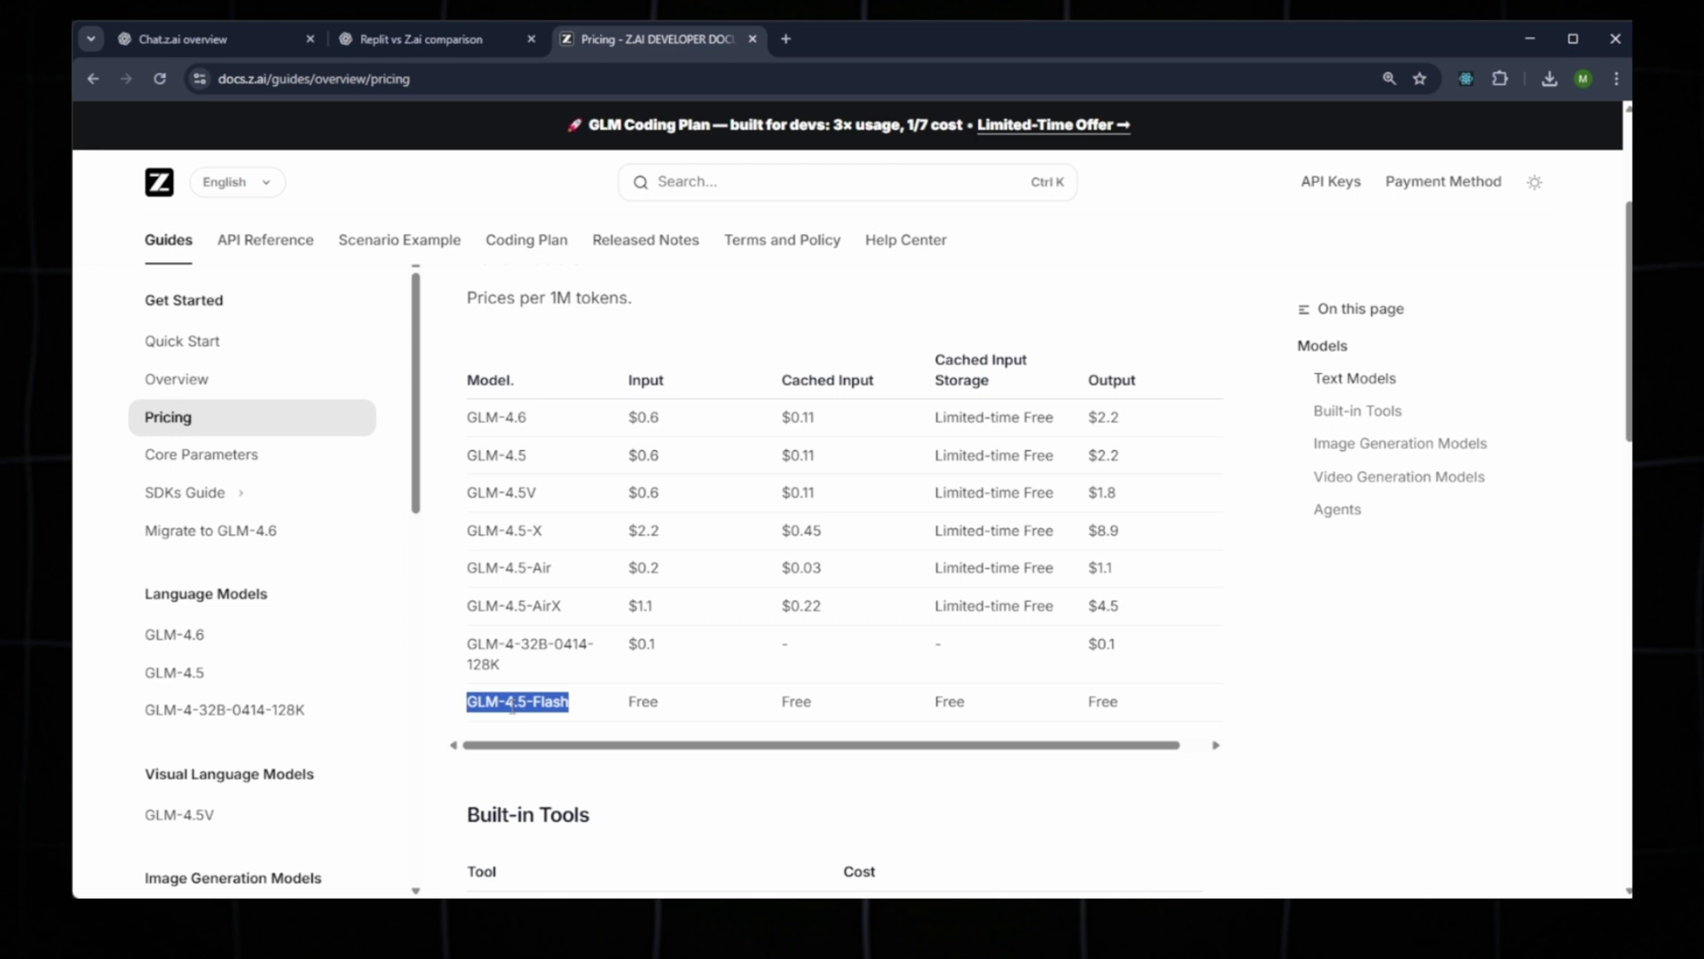
{"action": "left_click", "coordinate": [908, 733]}
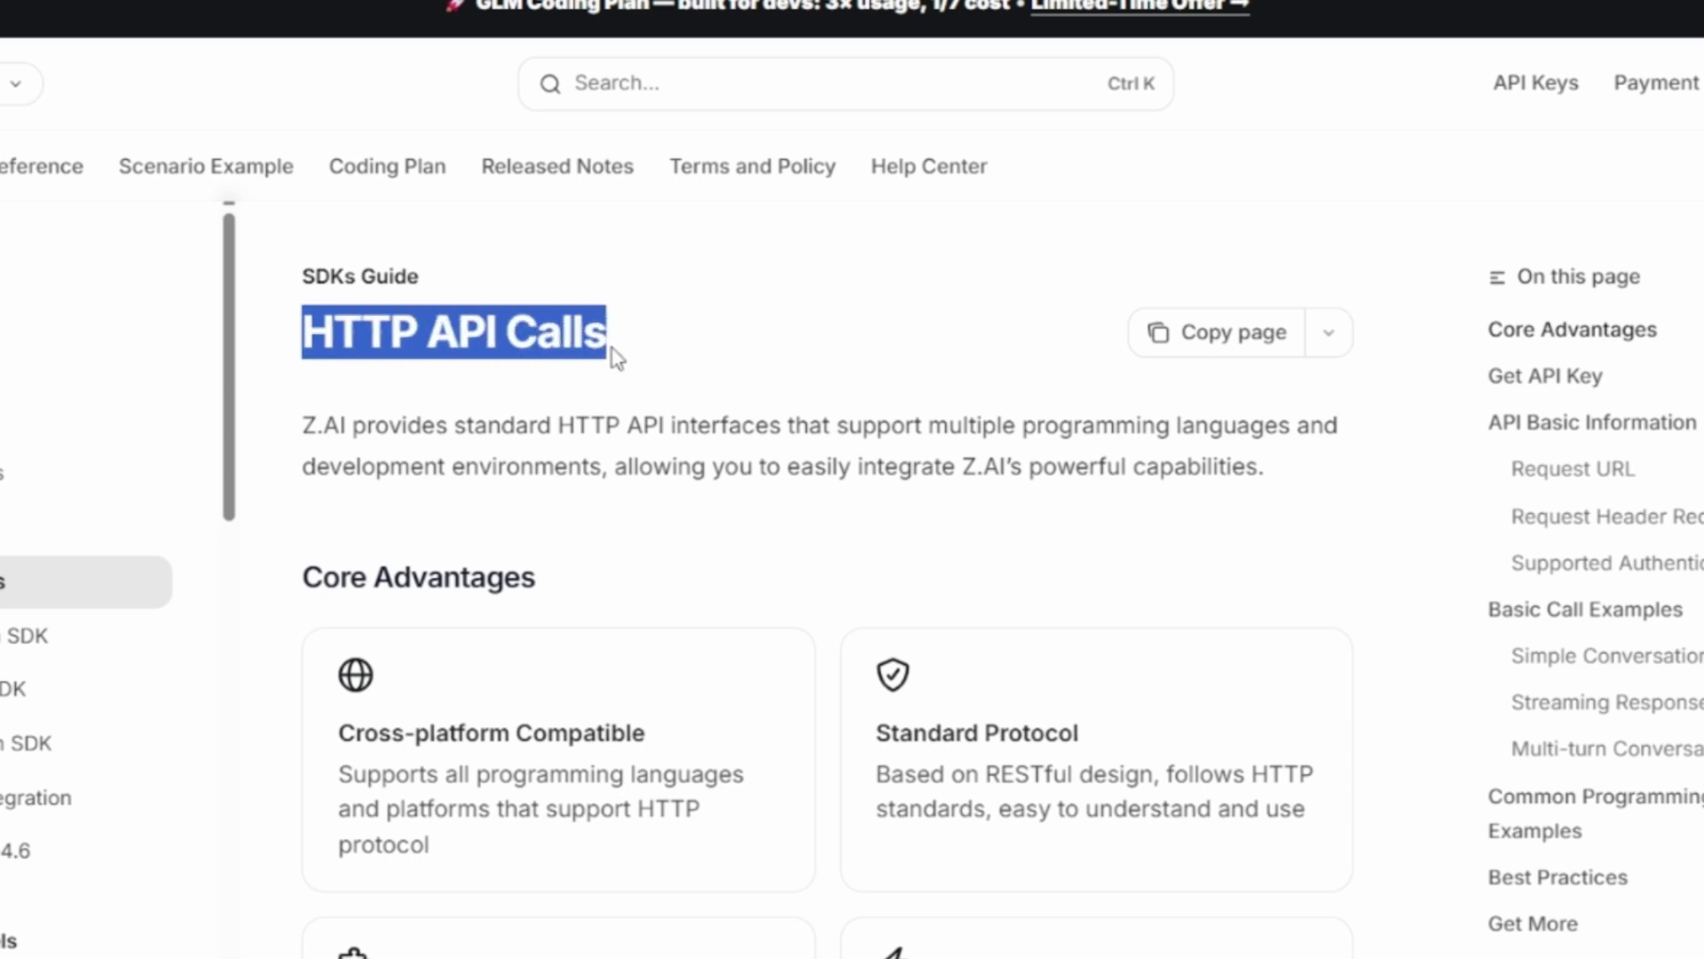
Read the HTTP API intro and show the JWT token authentication example.
{"action": "left_click_drag", "start_coordinate": [558, 425], "coordinate": [1289, 425]}
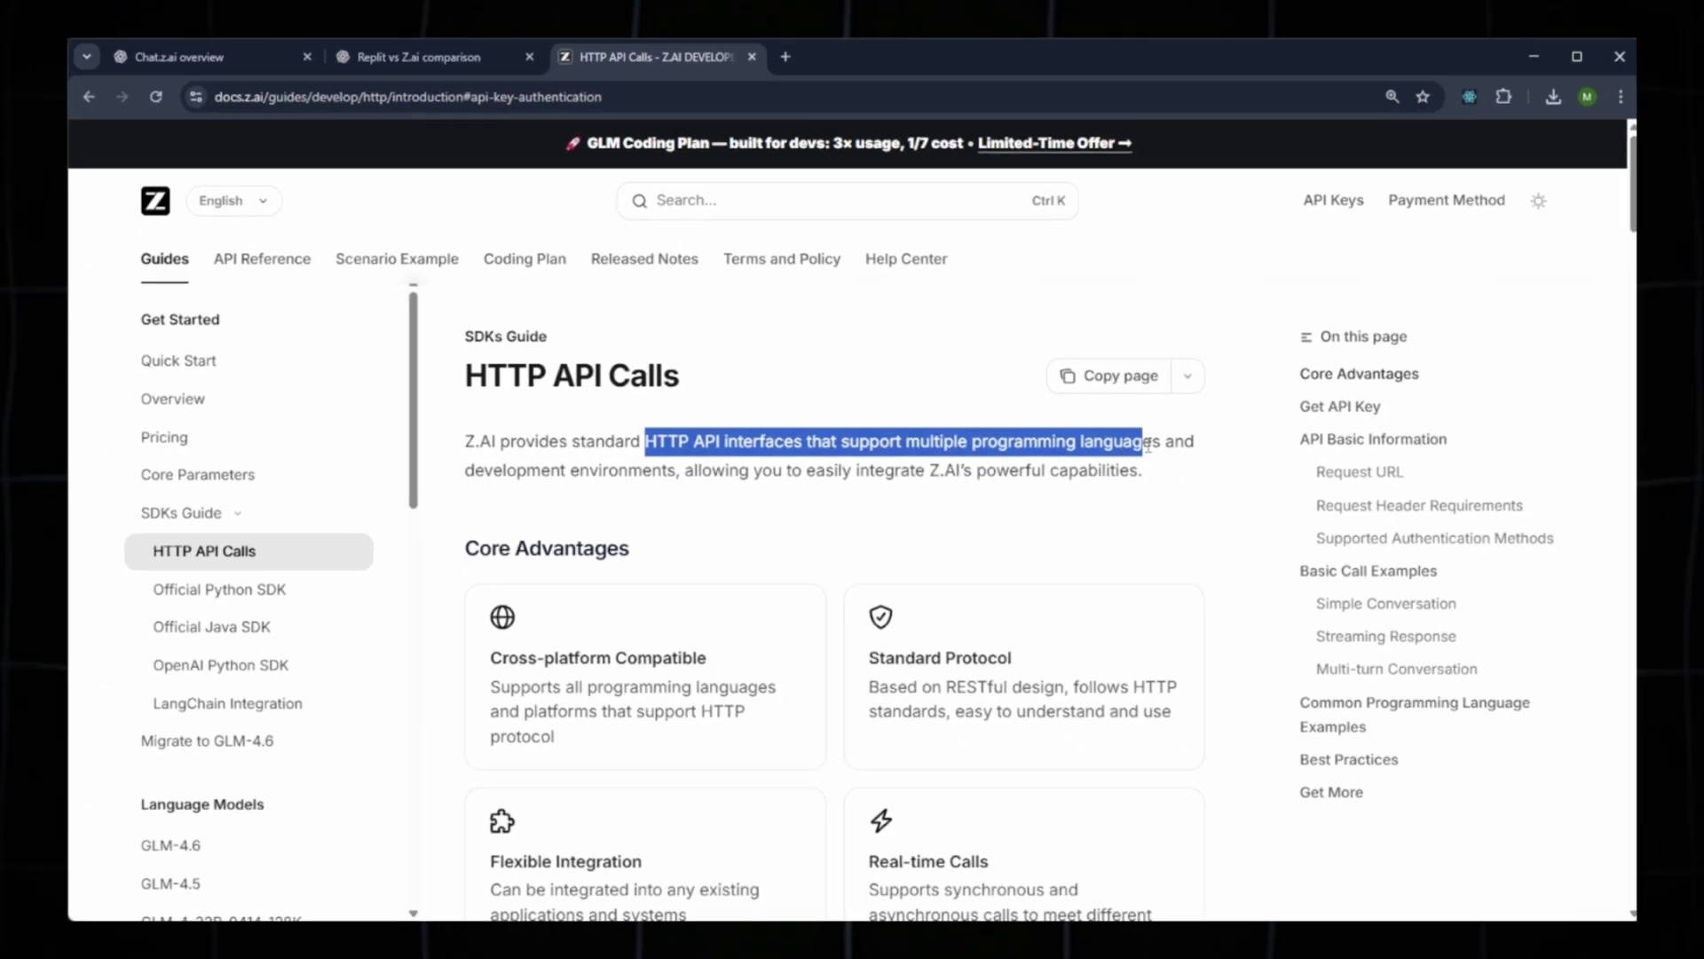
{"action": "left_click", "coordinate": [828, 480]}
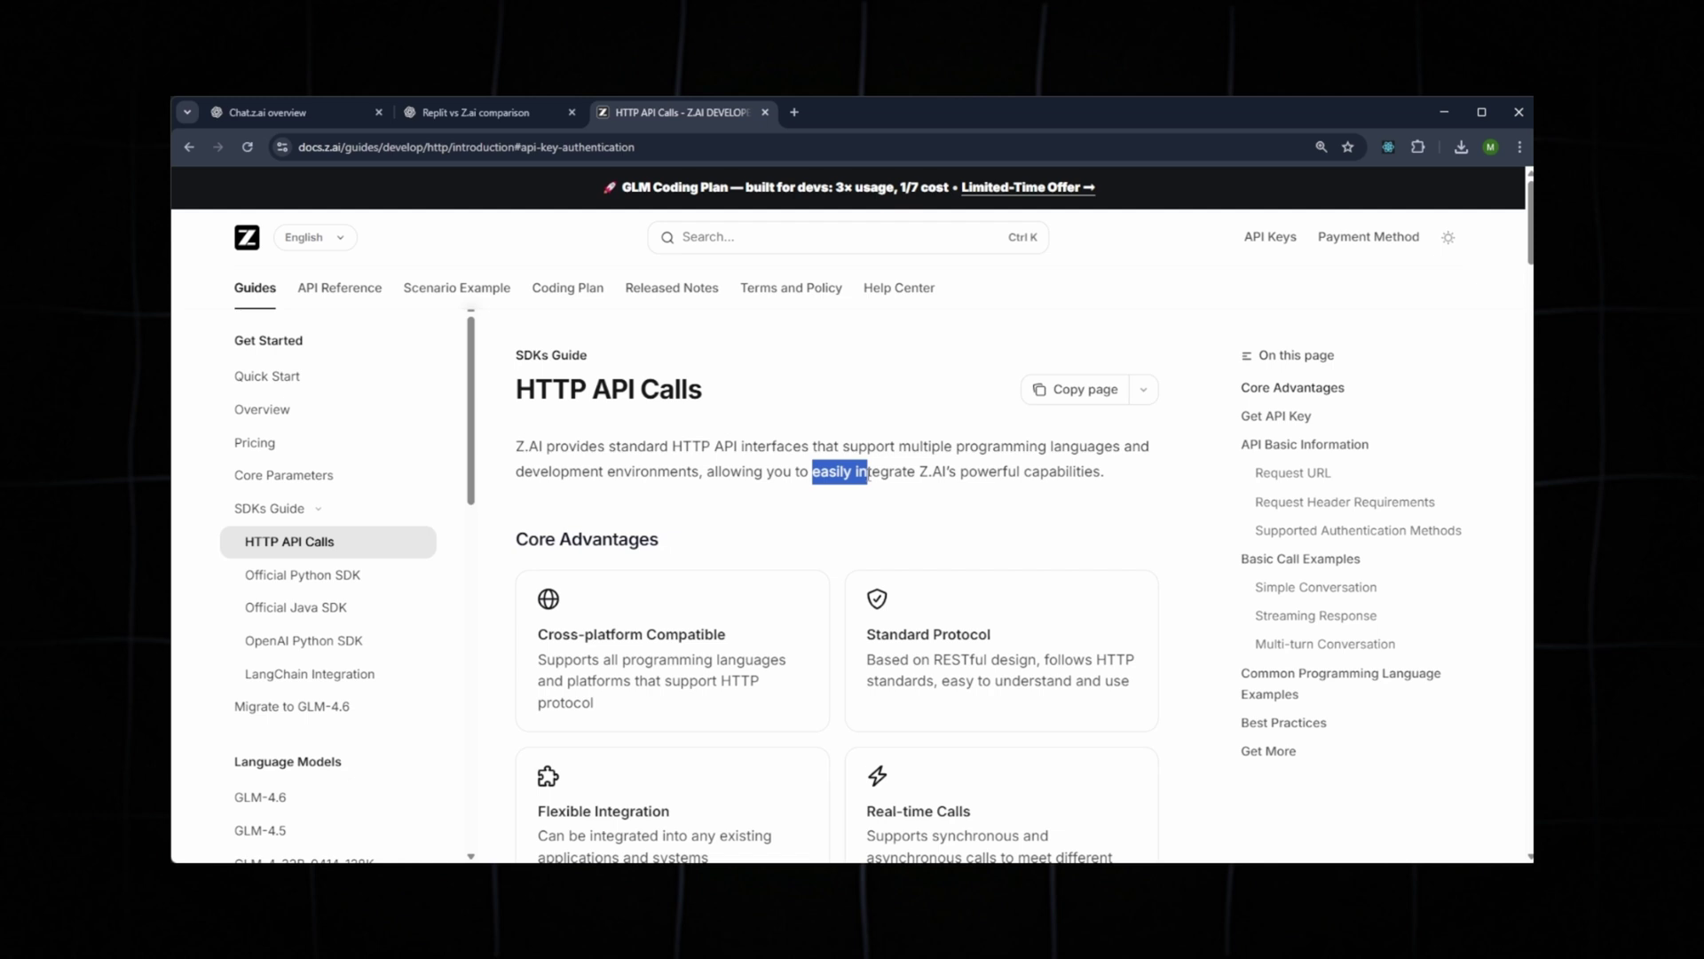
{"action": "scroll", "coordinate": [1100, 475], "scroll_direction": "down", "scroll_amount": 8}
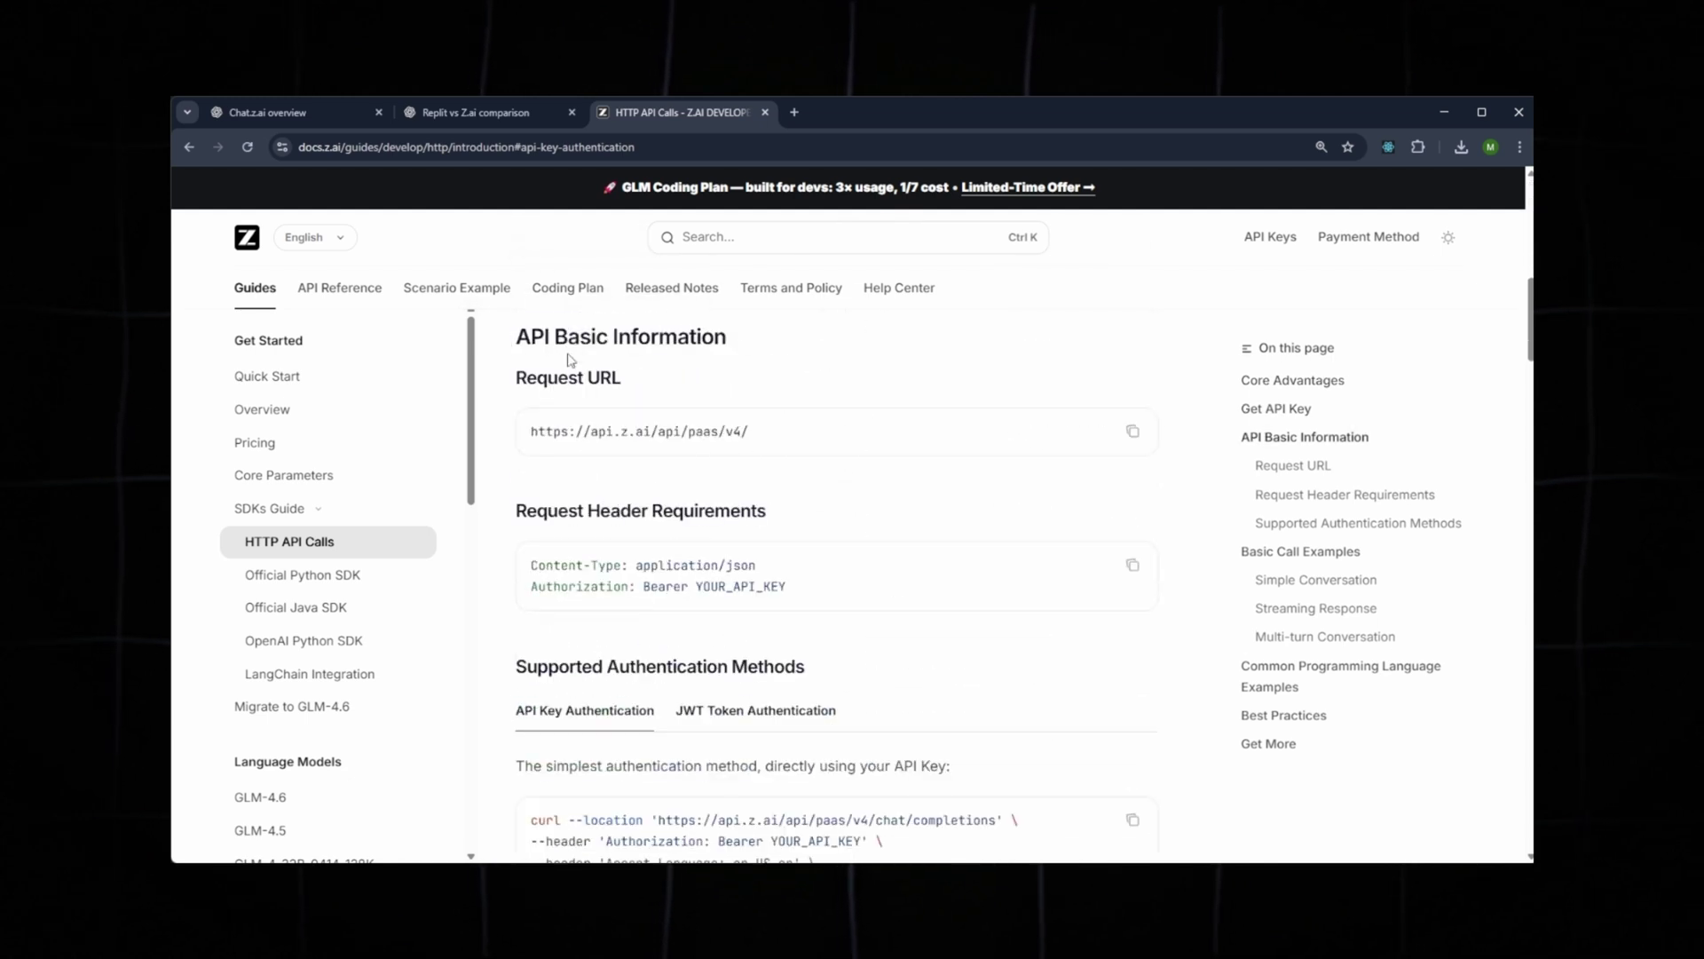
{"action": "scroll", "coordinate": [661, 439], "scroll_direction": "down", "scroll_amount": 4}
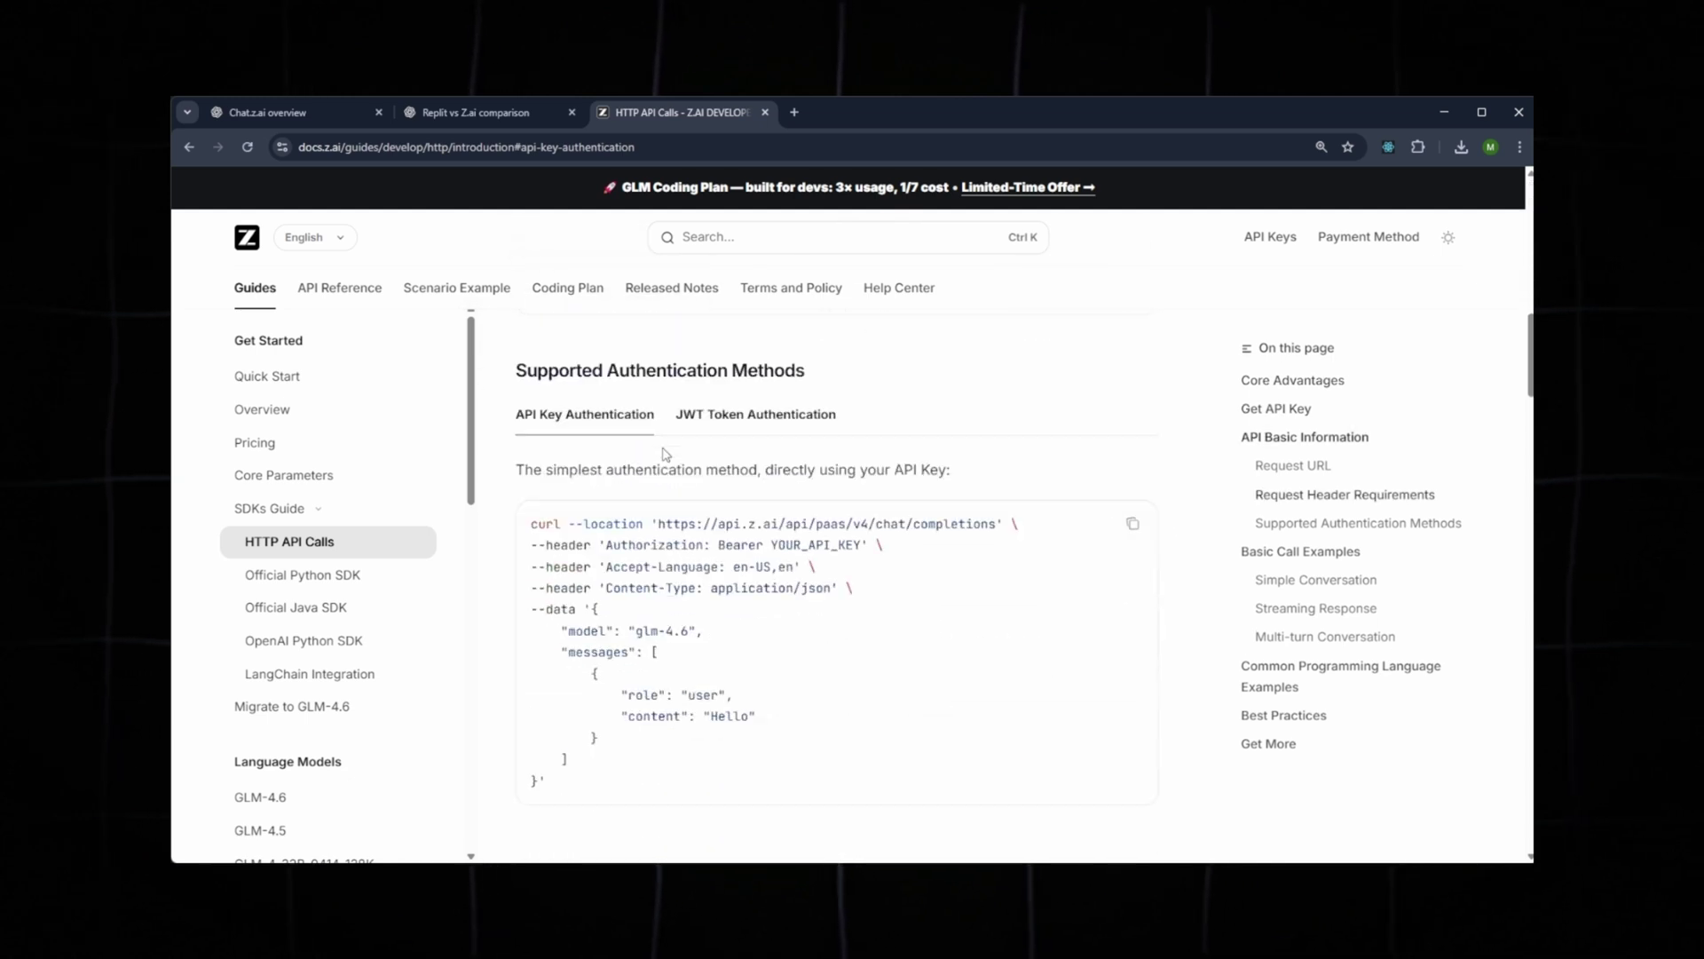
{"action": "left_click", "coordinate": [732, 392]}
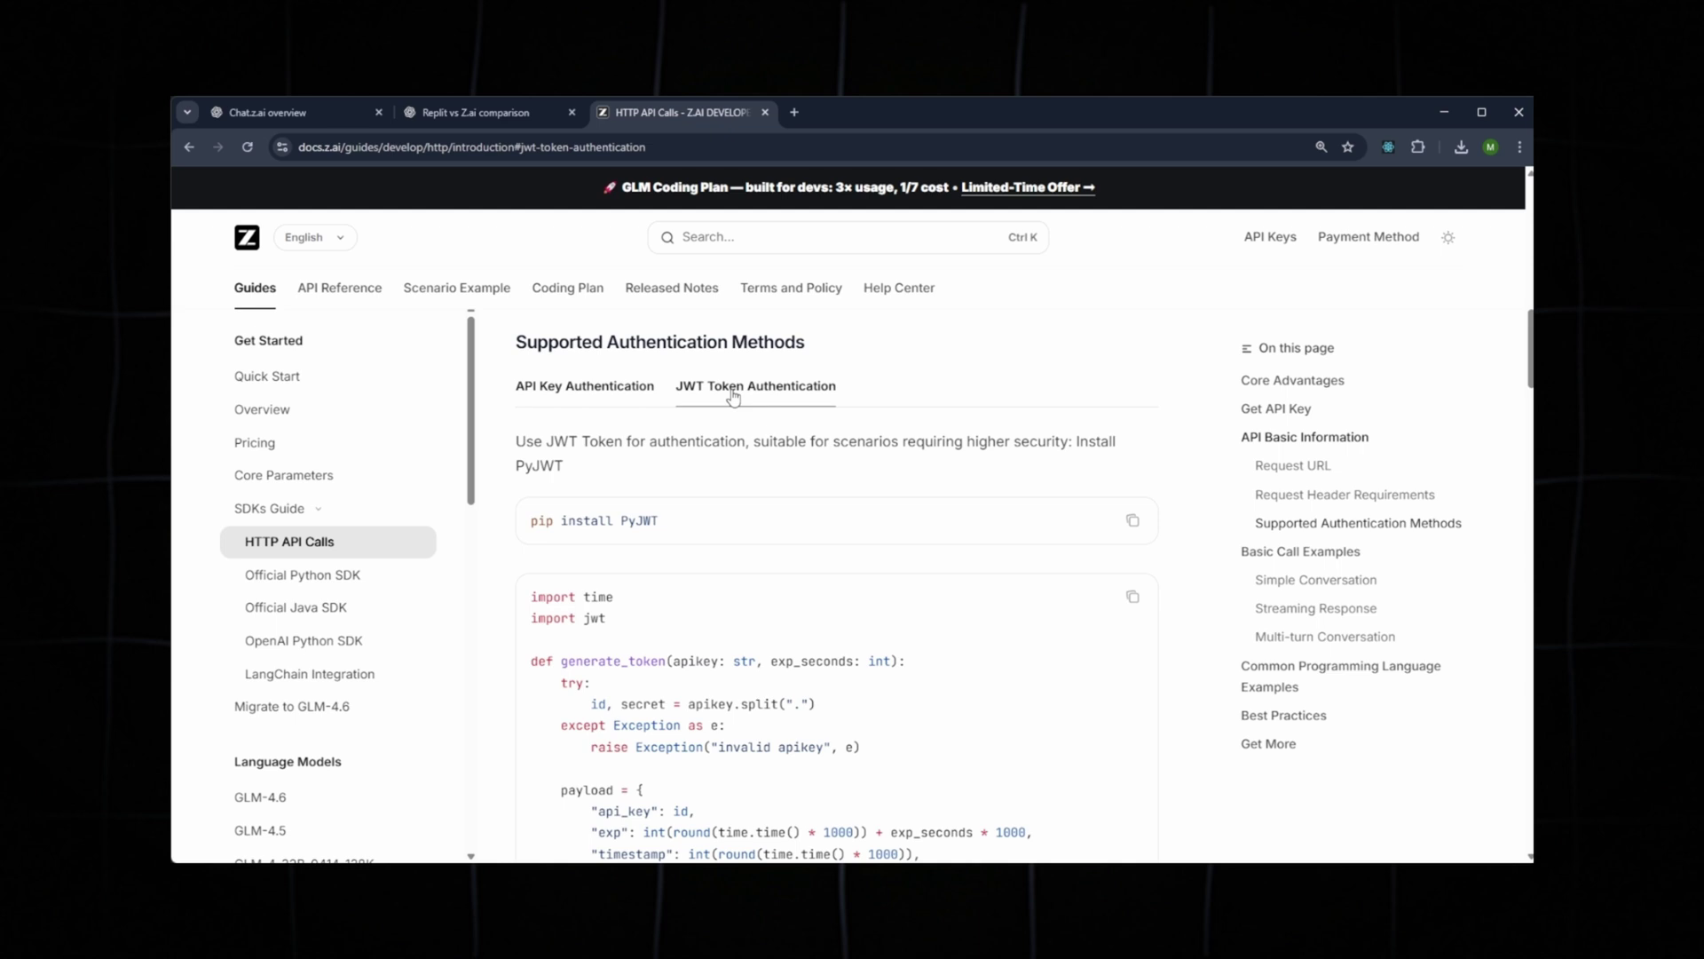
{"action": "scroll", "coordinate": [707, 415], "scroll_direction": "down", "scroll_amount": 10}
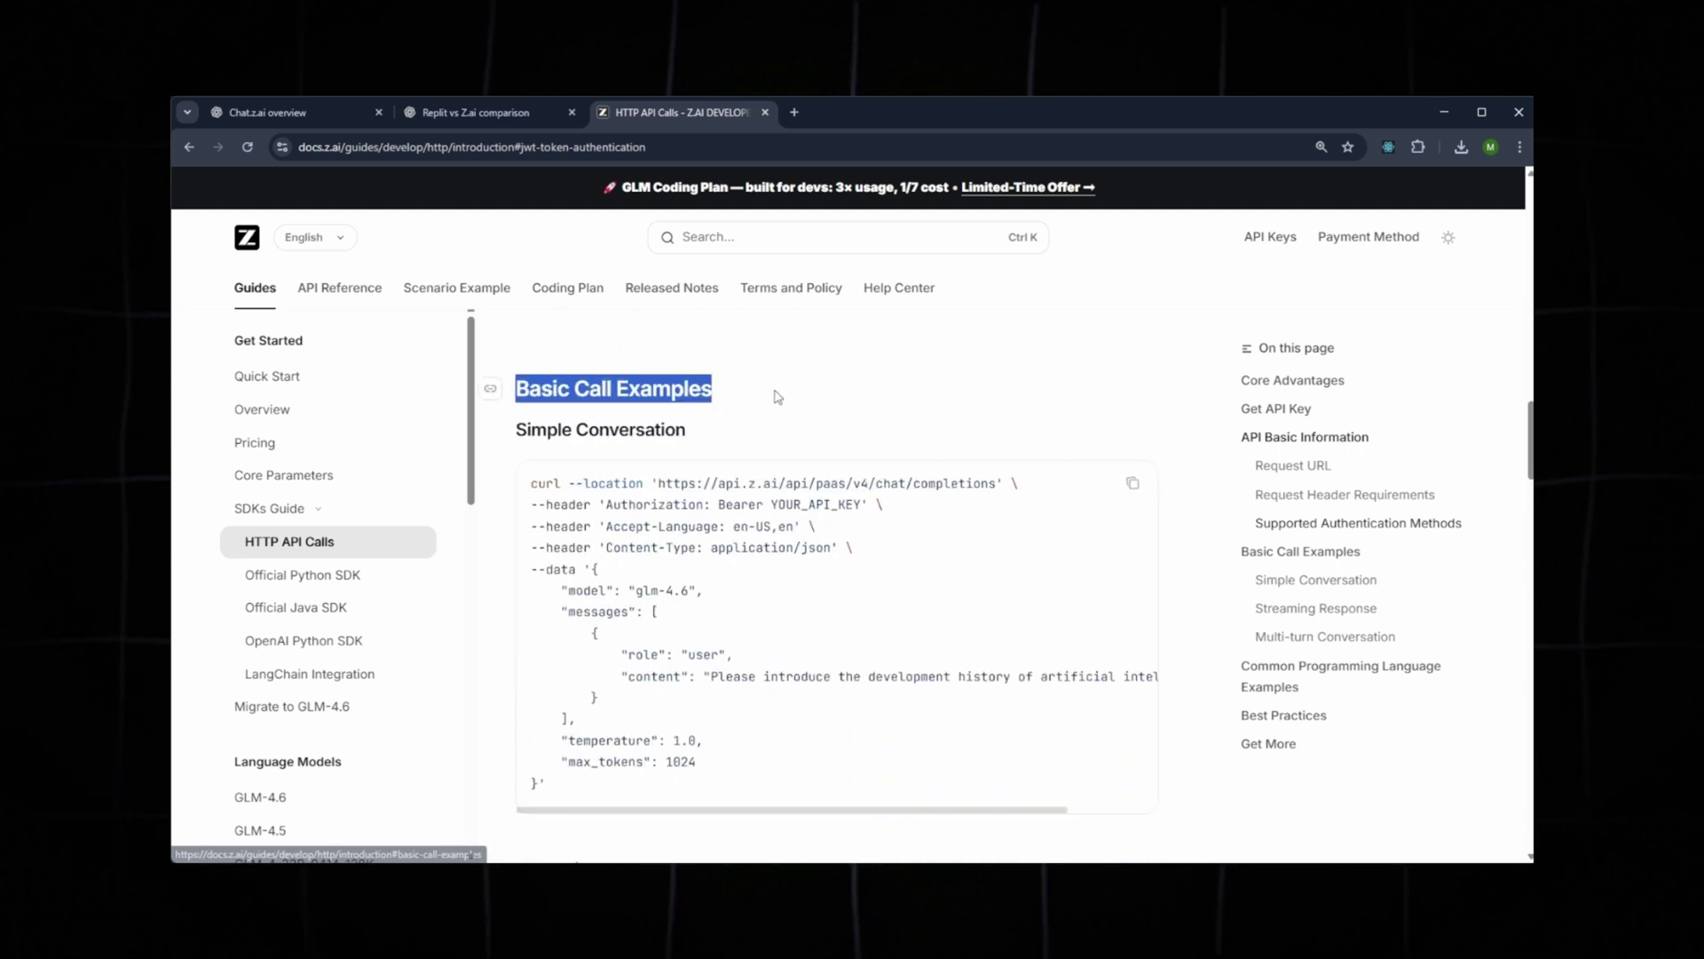
{"action": "scroll", "coordinate": [778, 397], "scroll_direction": "down", "scroll_amount": 20}
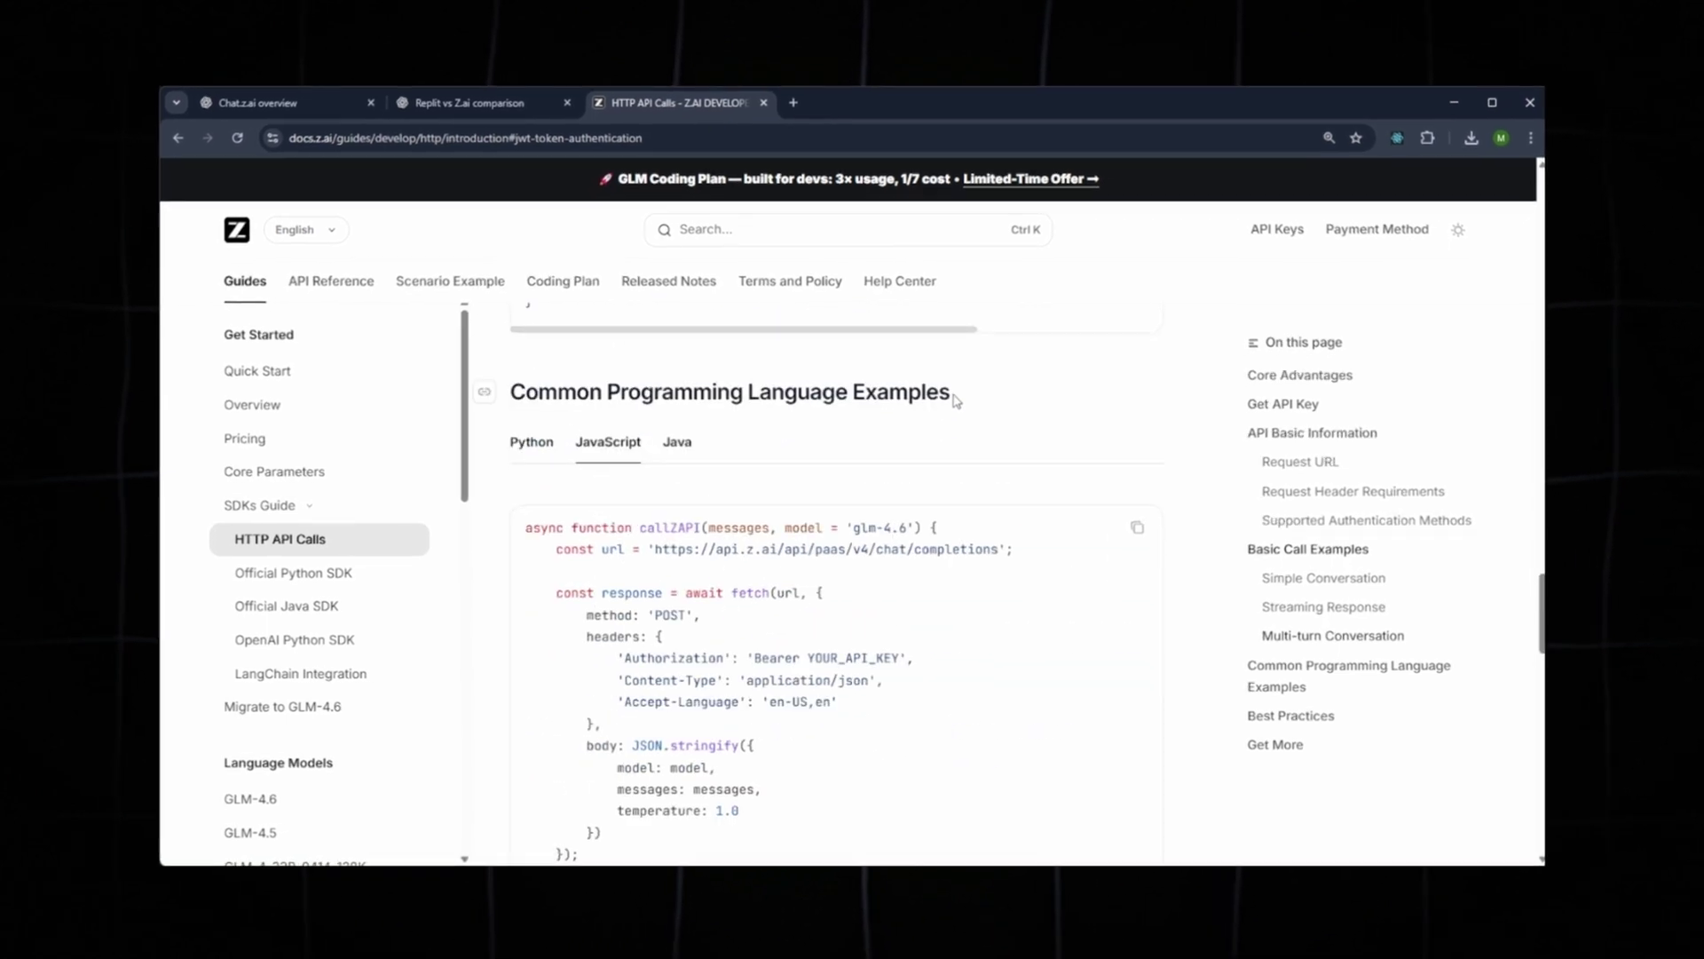
Switch the code examples to JavaScript, highlighting the callZAPI function and glm-4.6 model string.
{"action": "left_click_drag", "start_coordinate": [957, 401], "coordinate": [519, 400]}
{"action": "left_click", "coordinate": [608, 441]}
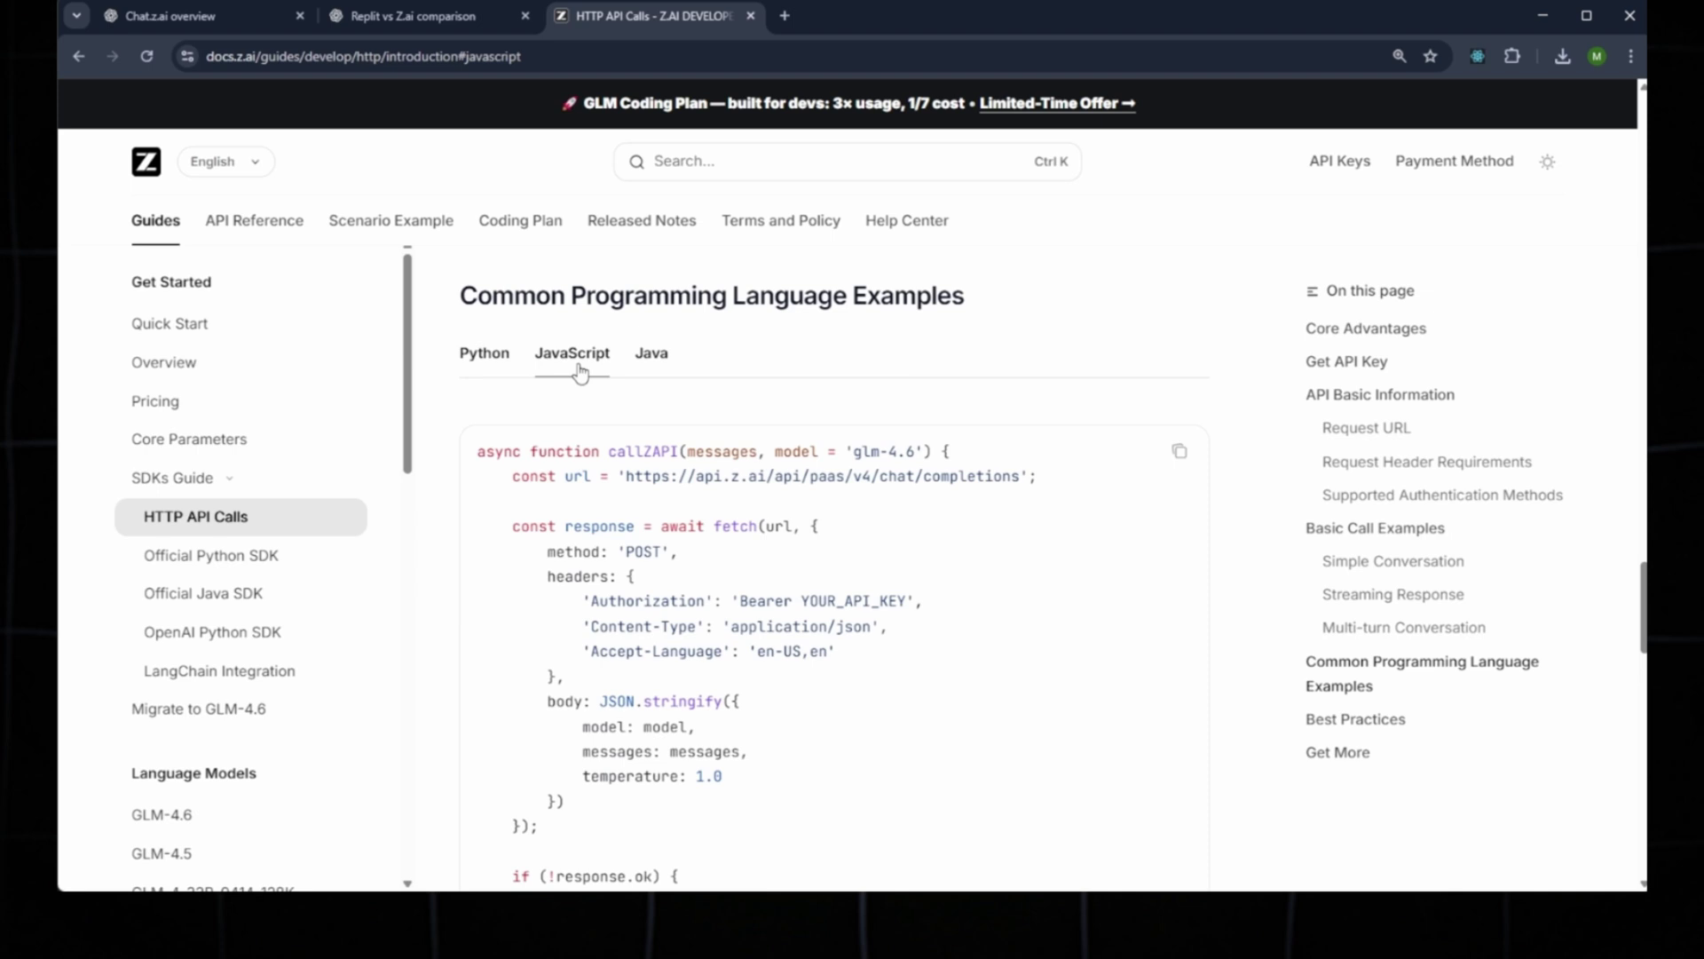
{"action": "left_click_drag", "start_coordinate": [617, 450], "coordinate": [680, 454]}
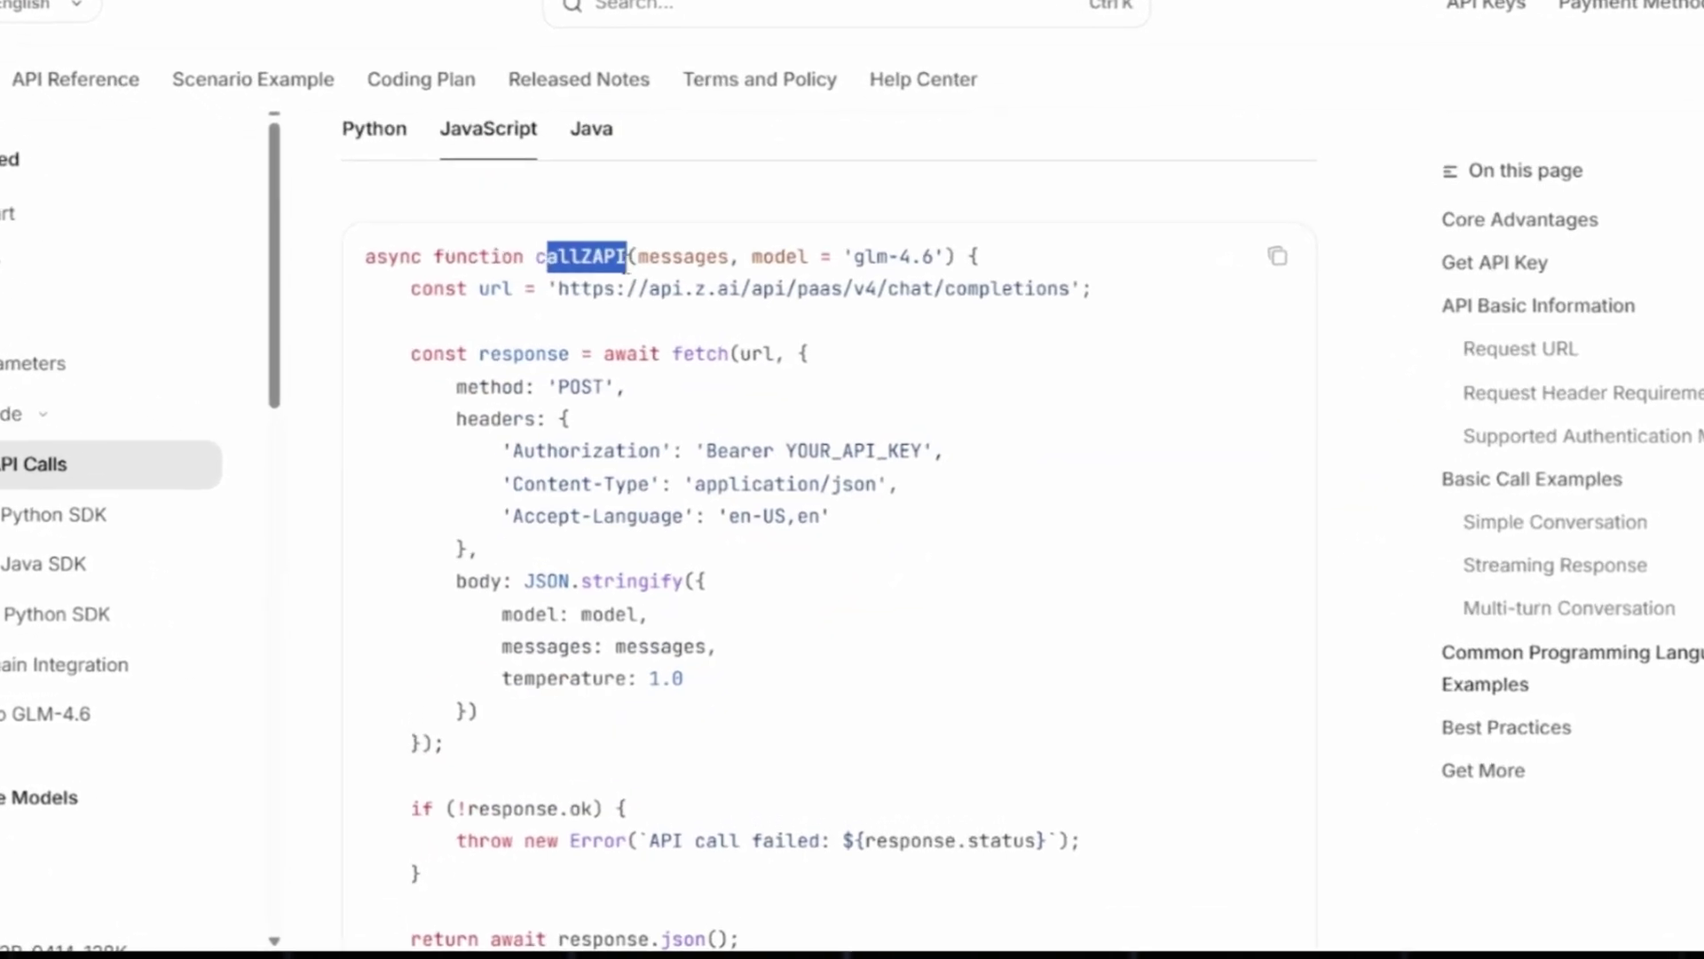
{"action": "left_click_drag", "start_coordinate": [854, 262], "coordinate": [936, 262]}
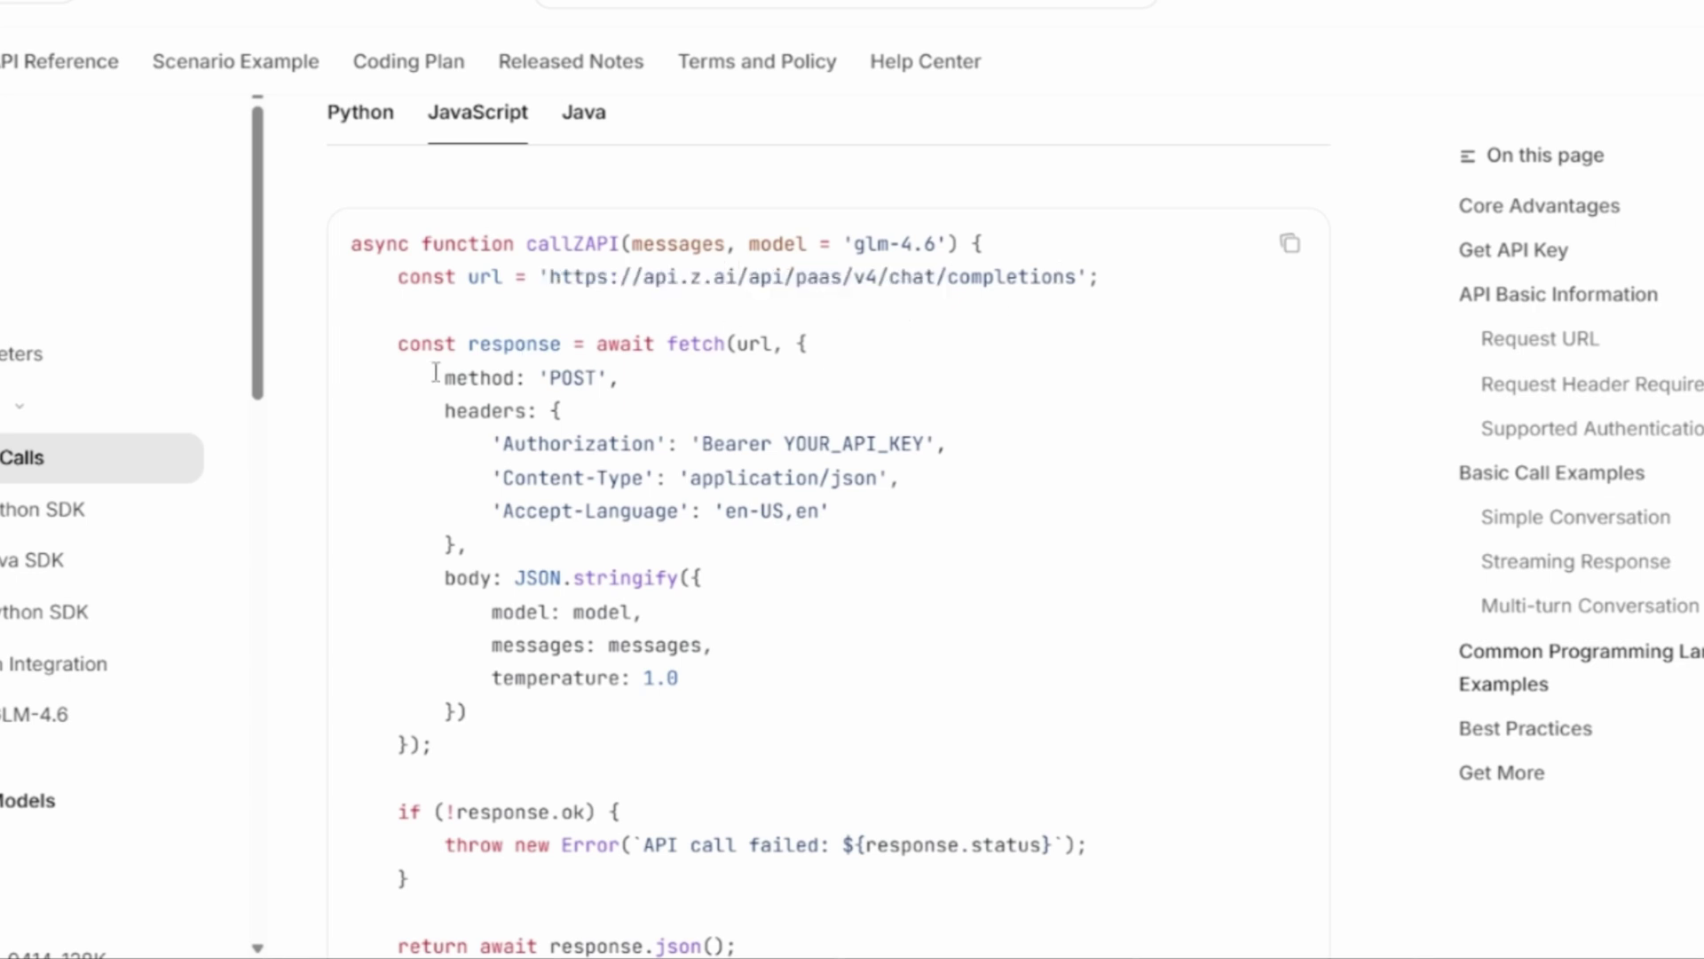
{"action": "left_click", "coordinate": [633, 447]}
Read through the rest of the JavaScript code, highlighting the Error handling and greeting message.
{"action": "scroll", "coordinate": [634, 446], "scroll_direction": "down", "scroll_amount": 1}
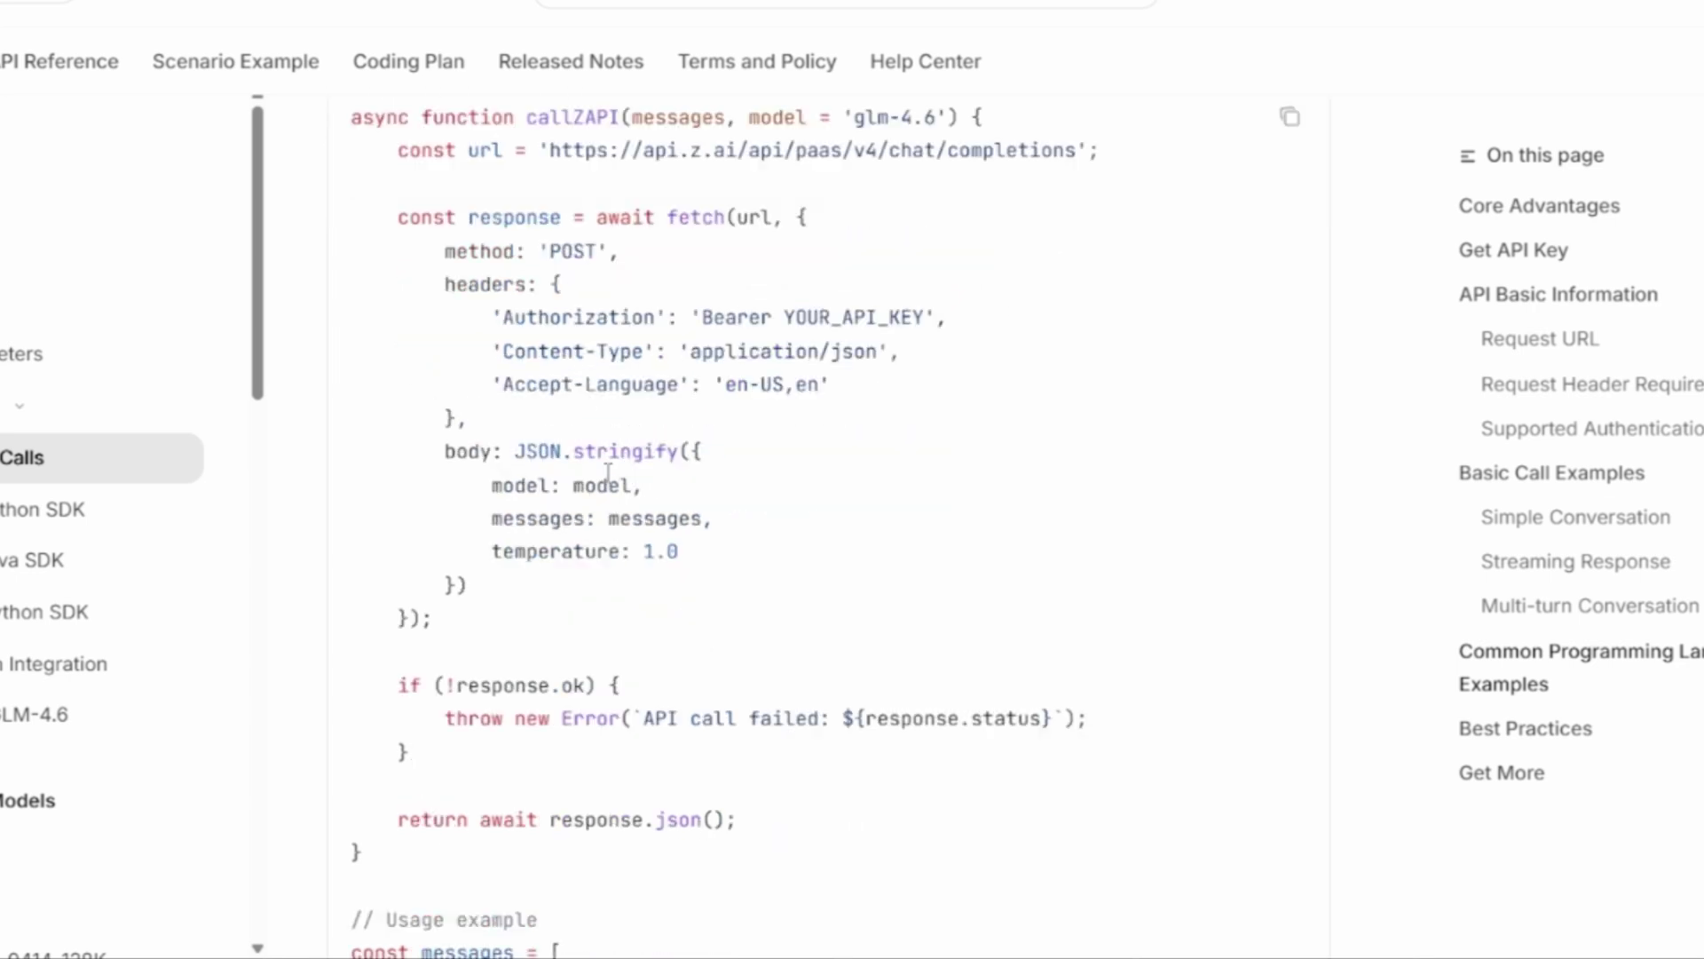
{"action": "left_click_drag", "start_coordinate": [508, 451], "coordinate": [597, 577]}
{"action": "left_click", "coordinate": [597, 578]}
{"action": "scroll", "coordinate": [509, 369], "scroll_direction": "down", "scroll_amount": 3}
{"action": "left_click_drag", "start_coordinate": [437, 434], "coordinate": [477, 471]}
{"action": "left_click", "coordinate": [478, 470]}
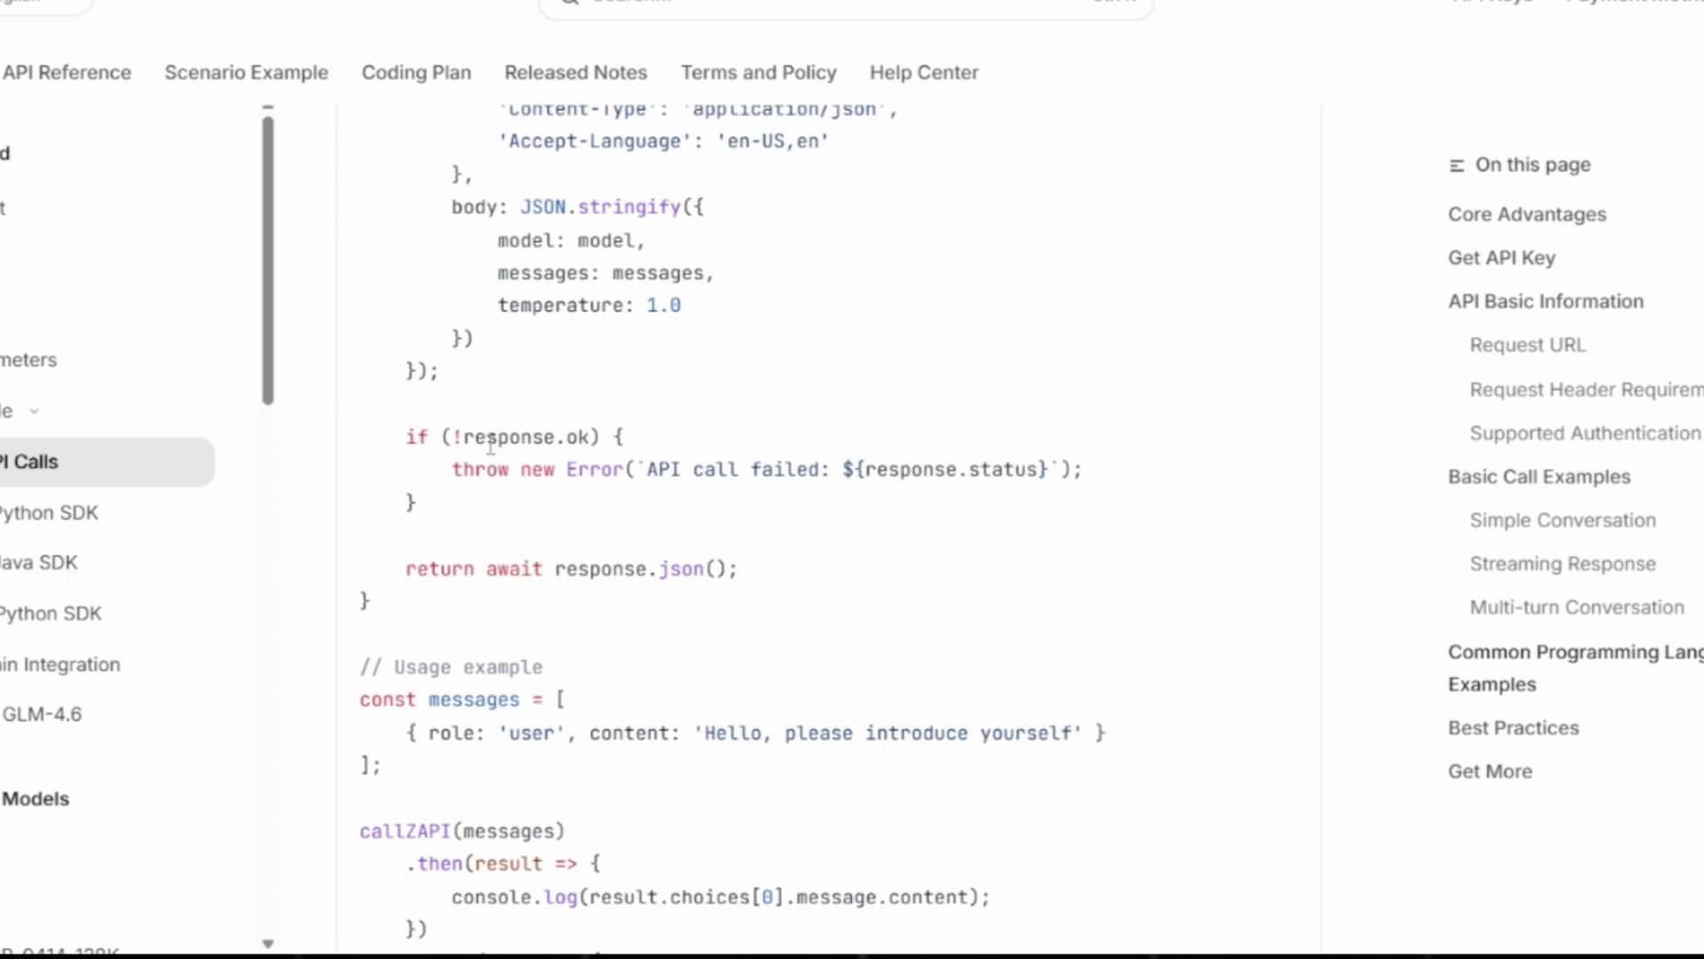
{"action": "double_click", "coordinate": [592, 467]}
{"action": "left_click", "coordinate": [511, 531]}
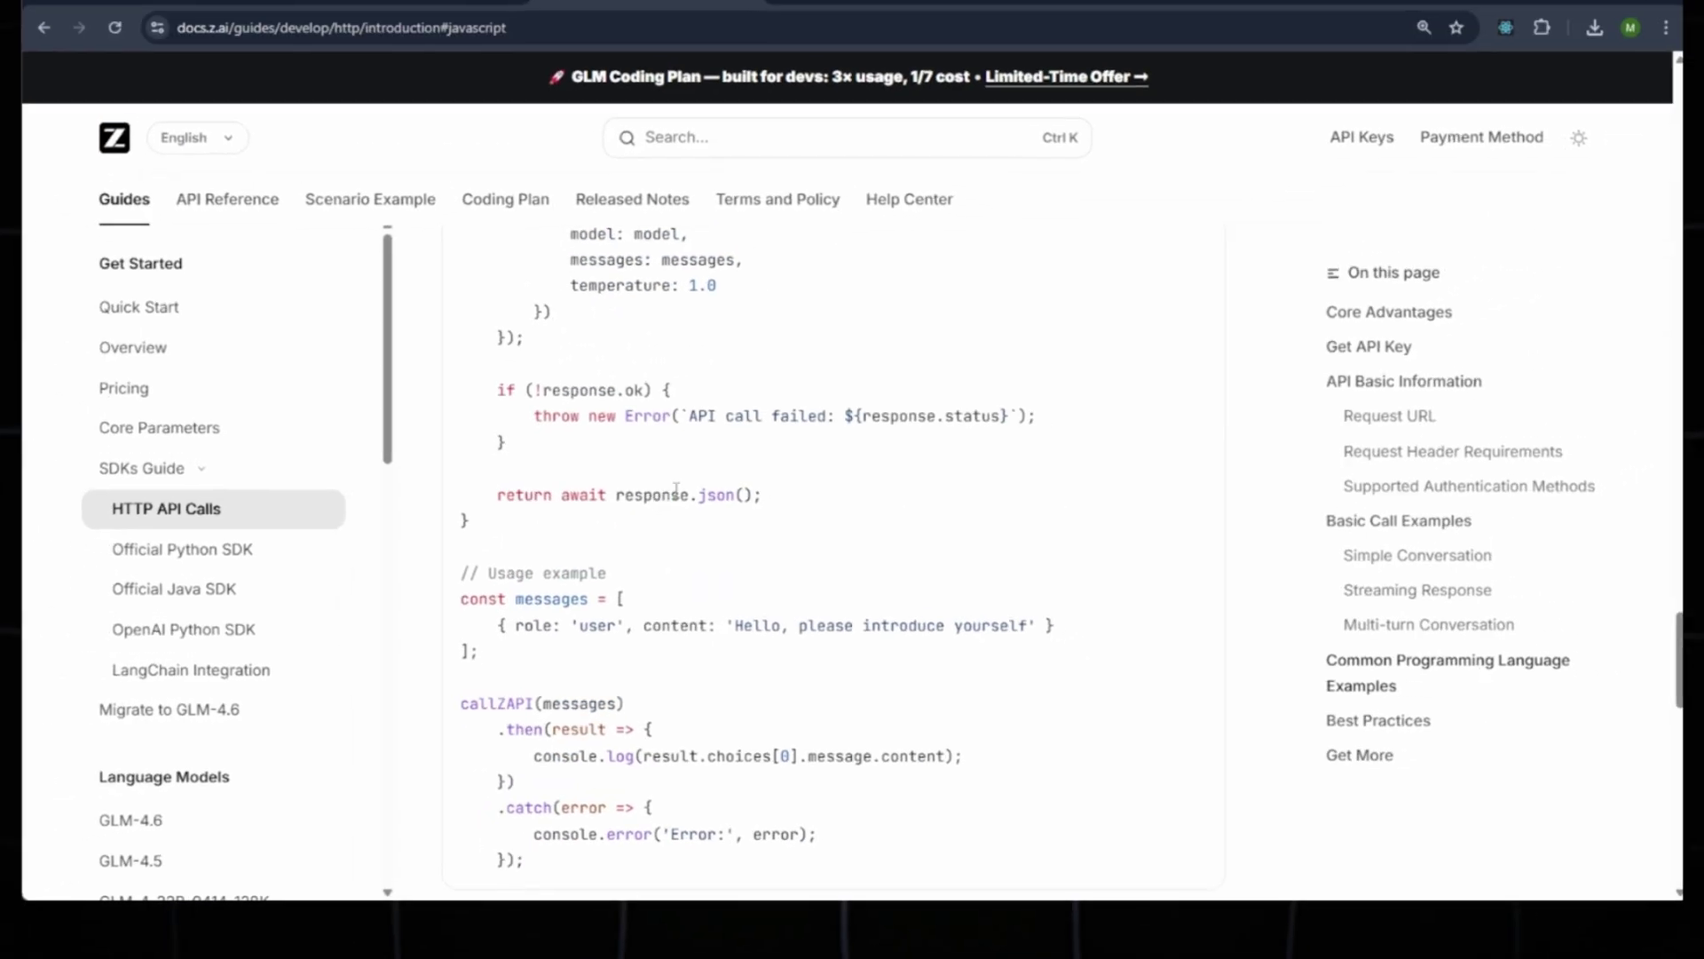
{"action": "scroll", "coordinate": [479, 481], "scroll_direction": "down", "scroll_amount": 3}
{"action": "left_click_drag", "start_coordinate": [715, 403], "coordinate": [961, 403]}
{"action": "left_click", "coordinate": [937, 463]}
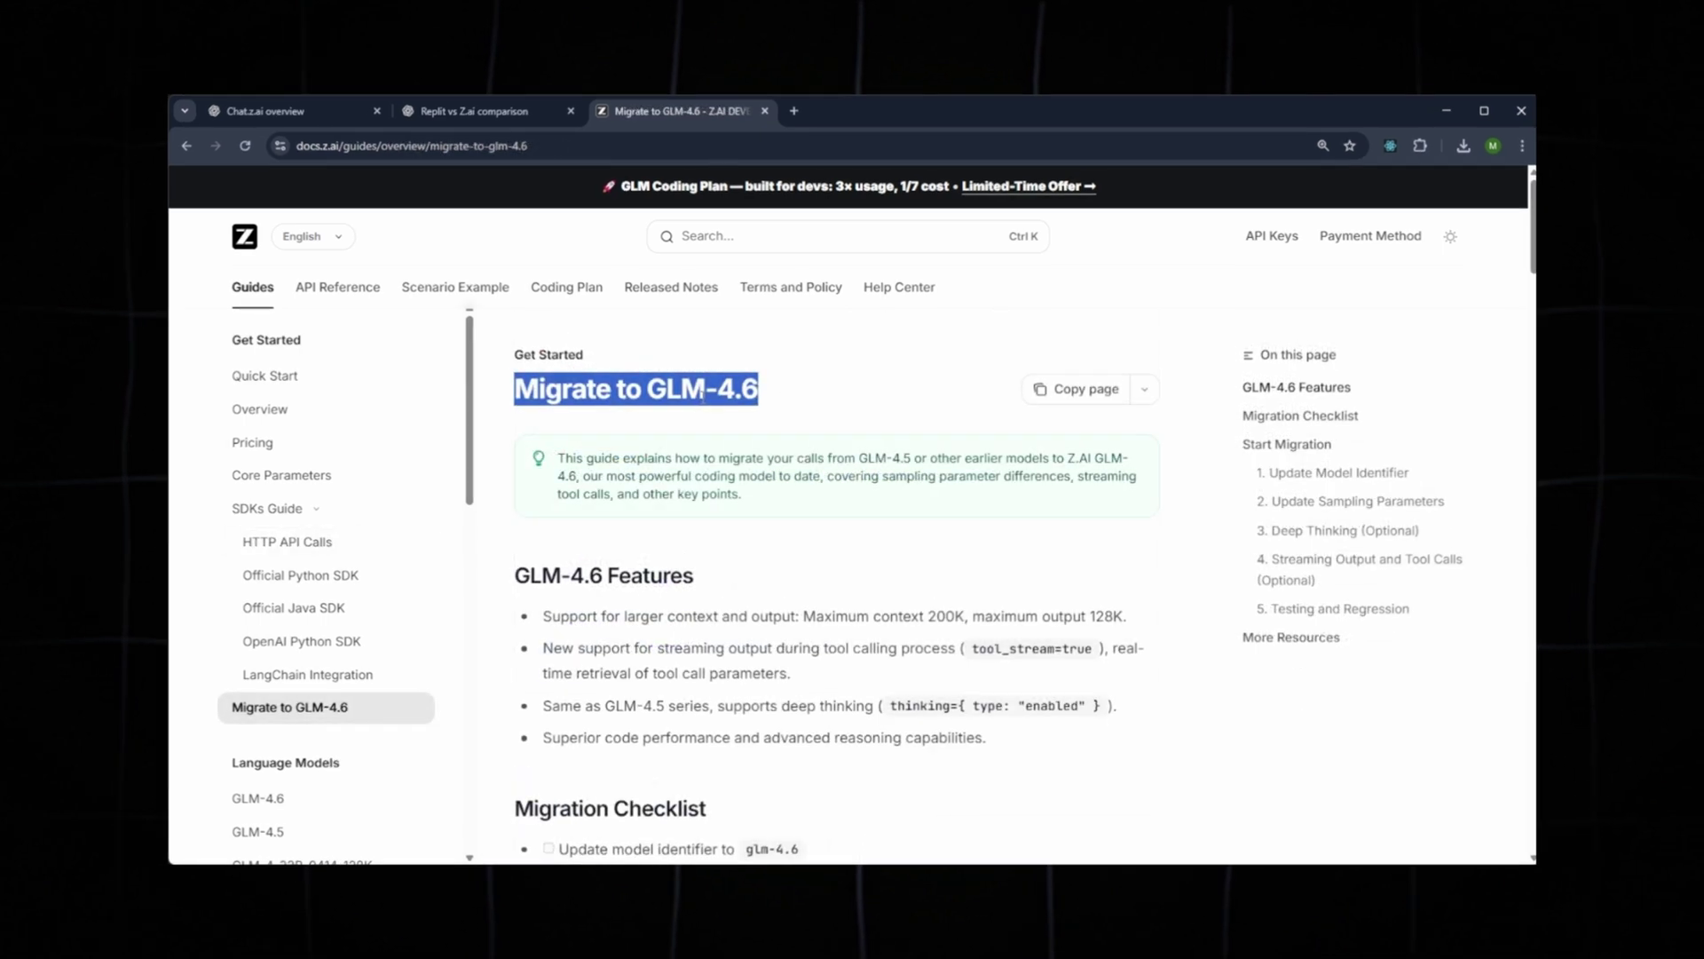
Highlight the GLM-4.6 and 'coding model to date' phrases in the migration callout, then scroll toward Start Migration.
{"action": "left_click_drag", "start_coordinate": [611, 458], "coordinate": [914, 457]}
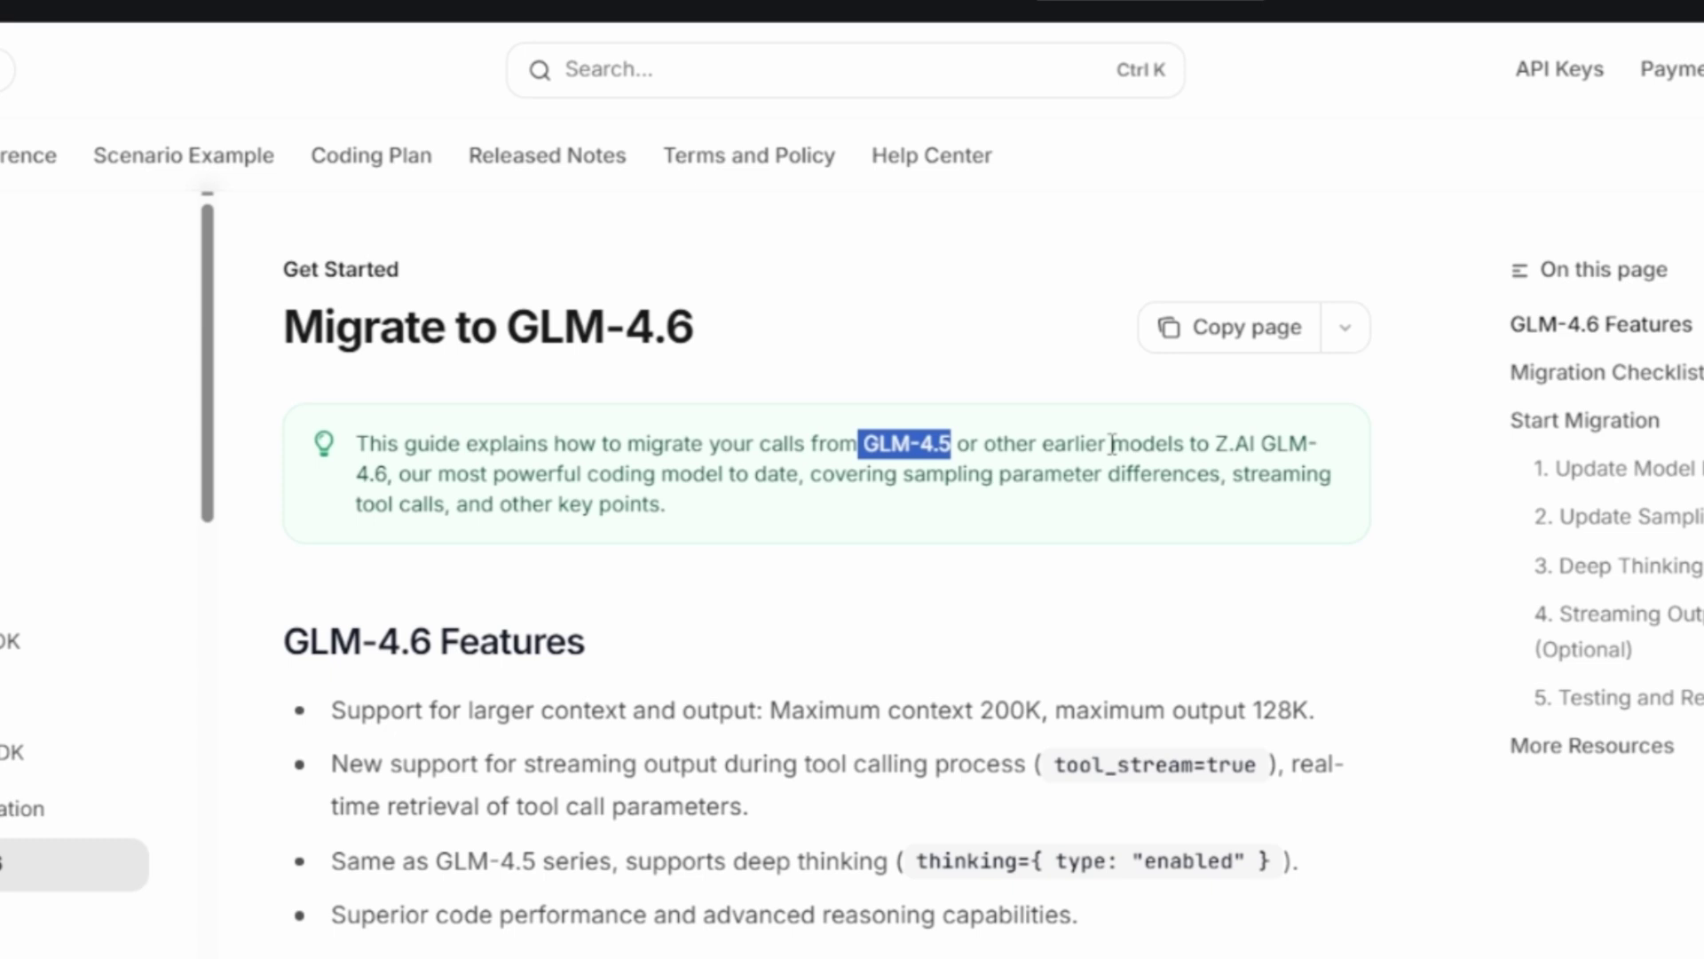
{"action": "left_click_drag", "start_coordinate": [408, 474], "coordinate": [434, 475]}
{"action": "left_click_drag", "start_coordinate": [330, 479], "coordinate": [344, 479]}
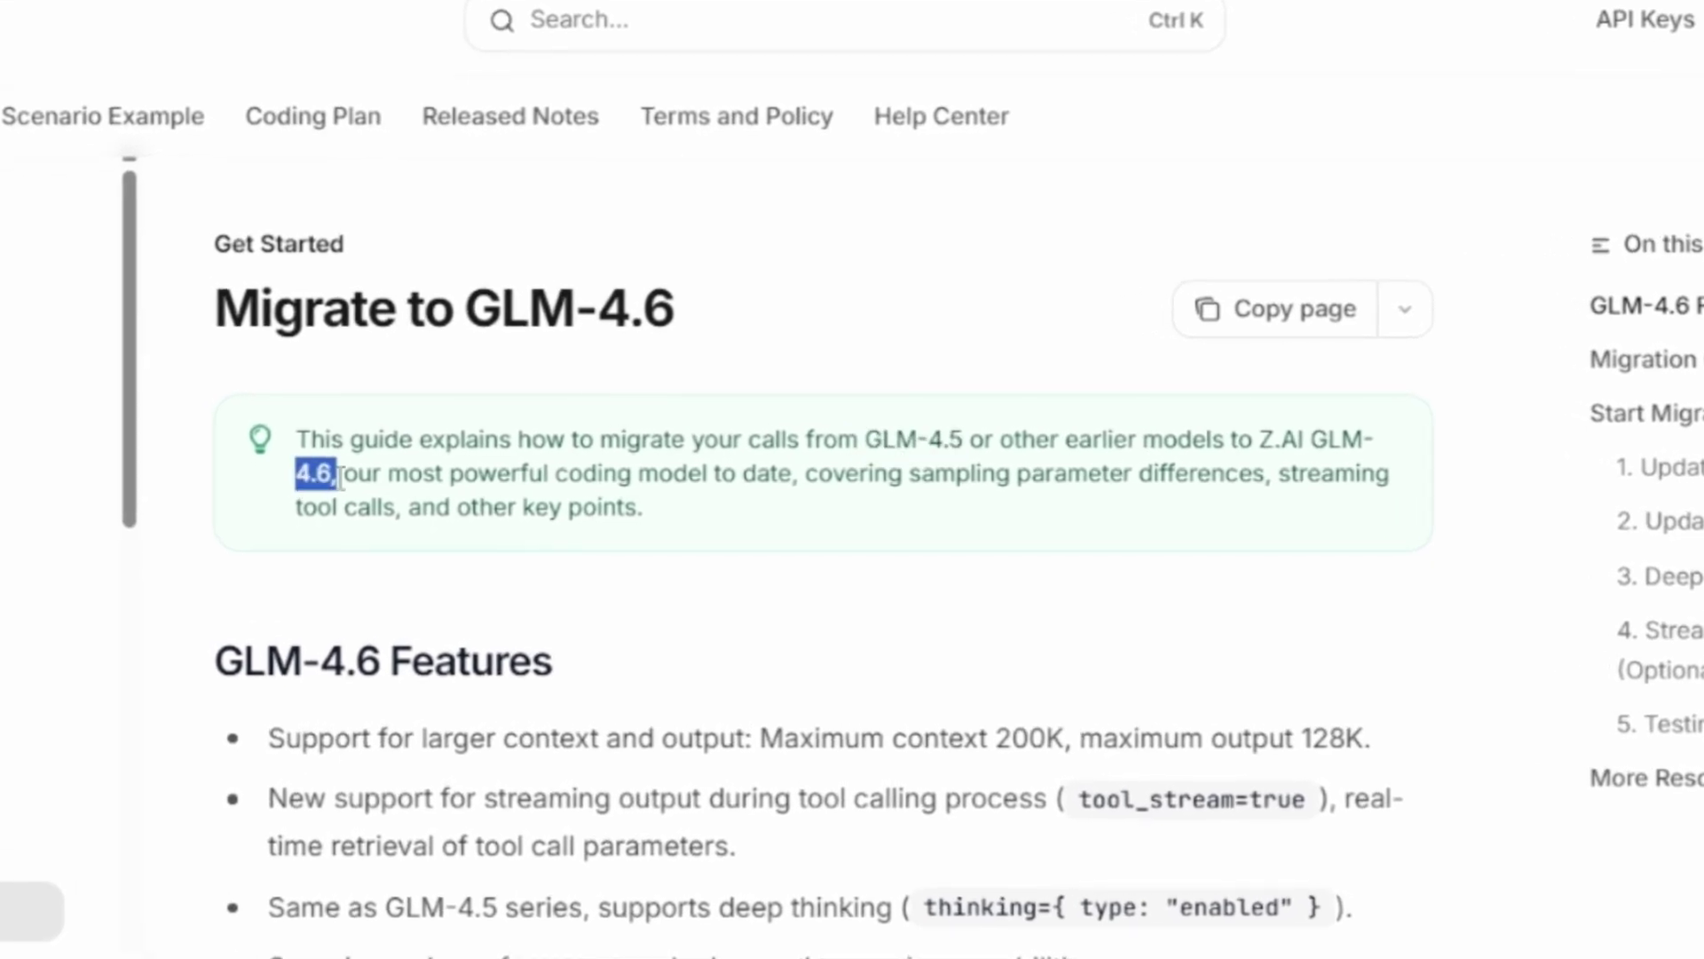
{"action": "left_click_drag", "start_coordinate": [526, 475], "coordinate": [780, 475]}
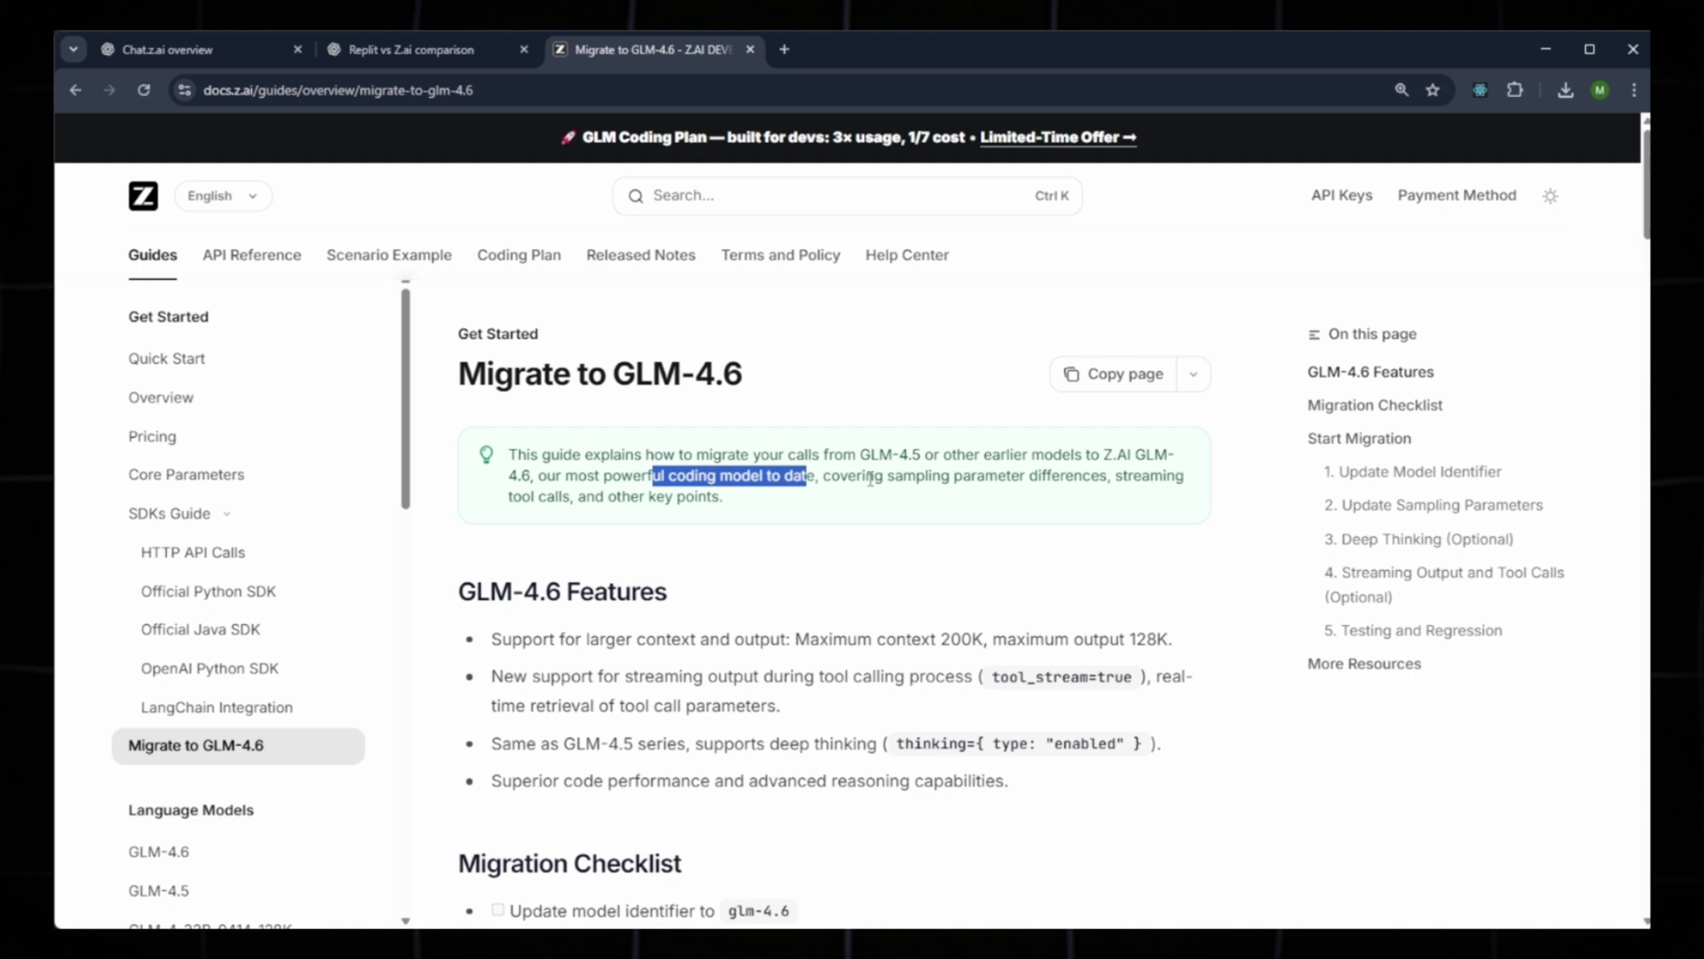
{"action": "left_click", "coordinate": [877, 501]}
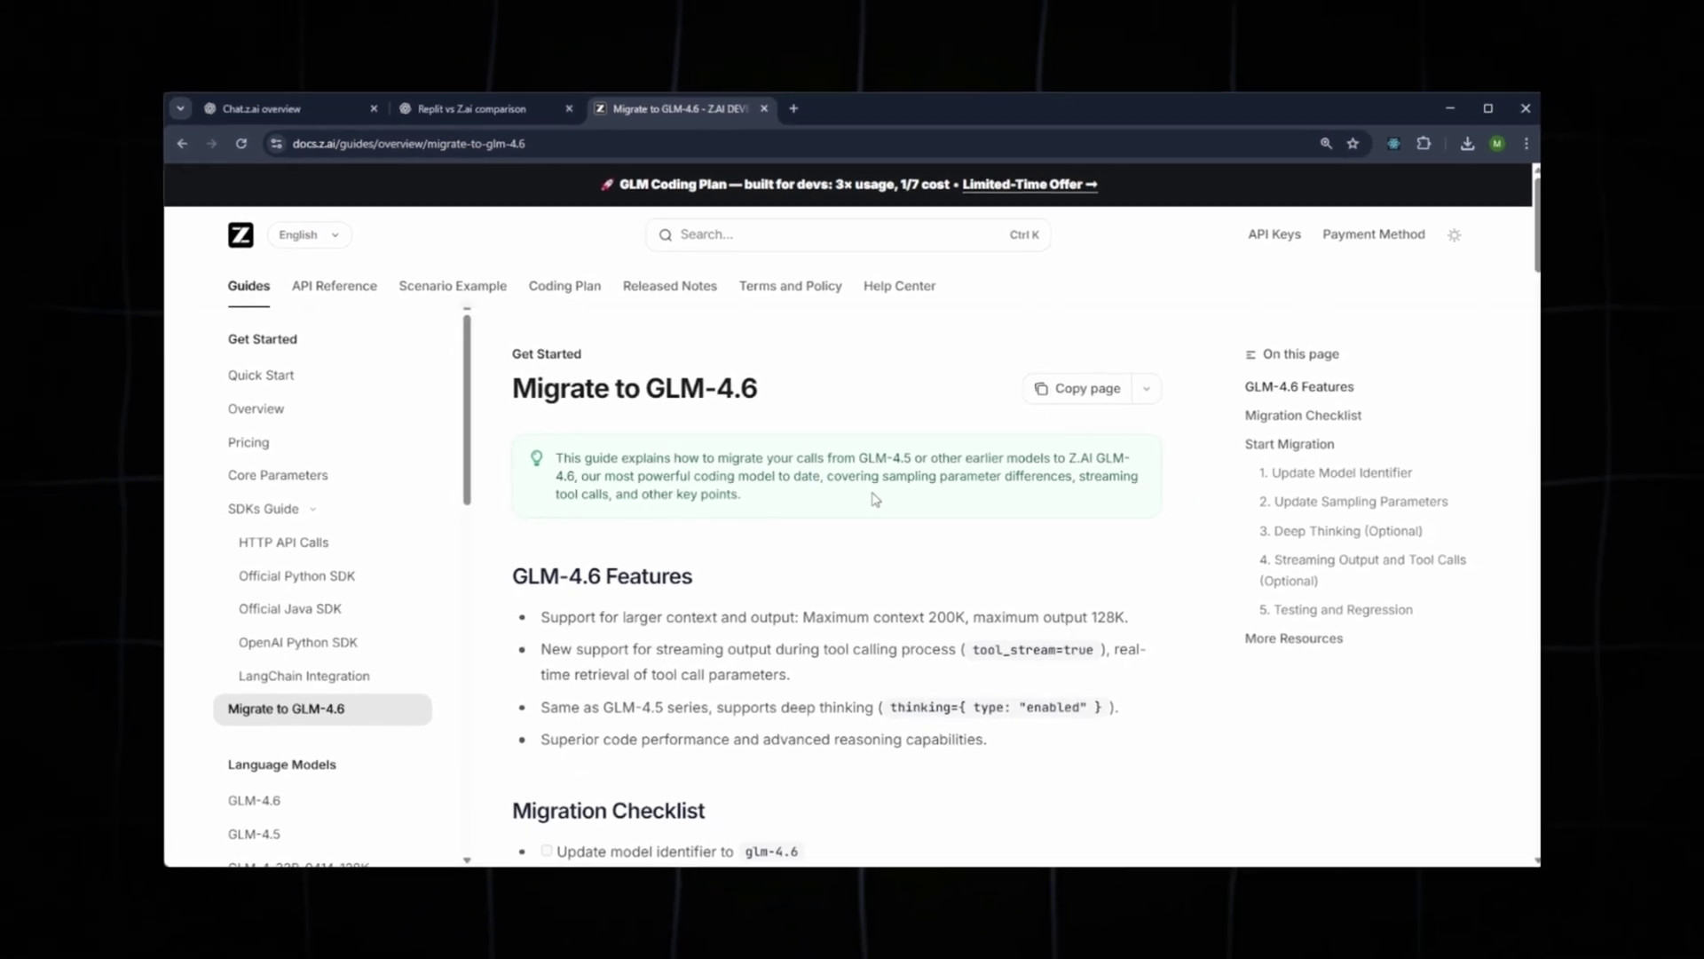
{"action": "scroll", "coordinate": [721, 521], "scroll_direction": "down", "scroll_amount": 7}
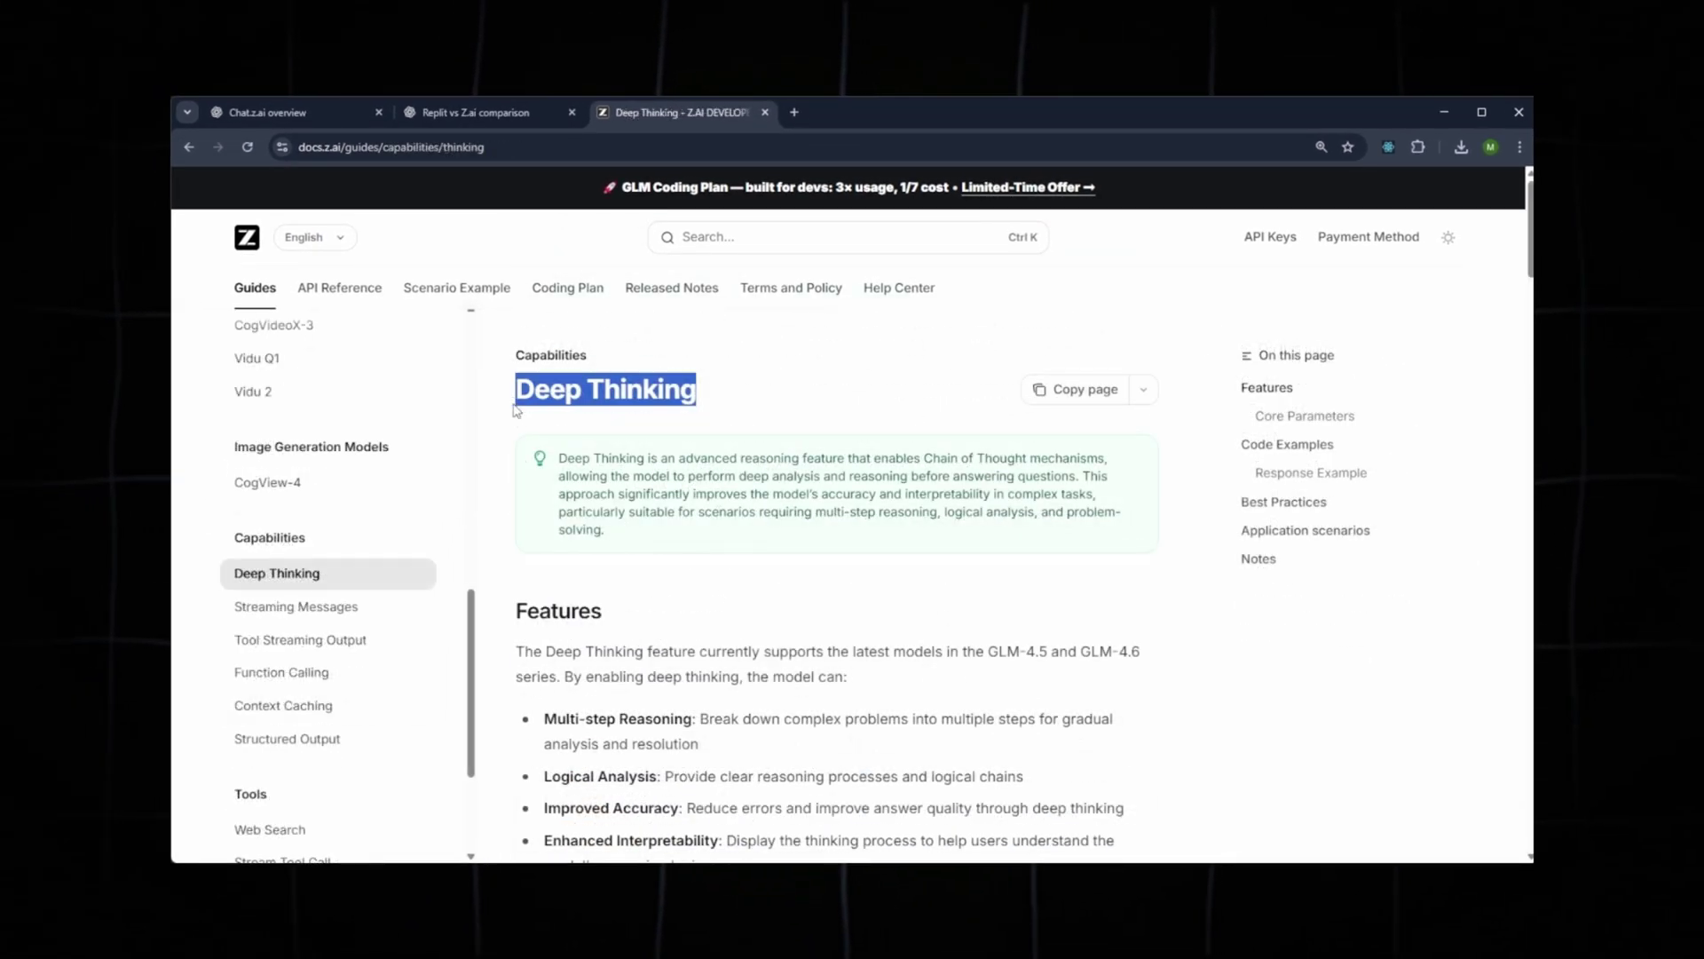
Highlight the Deep Thinking definition and its support for GLM-4.5 and GLM-4.6.
{"action": "left_click_drag", "start_coordinate": [565, 458], "coordinate": [1020, 444]}
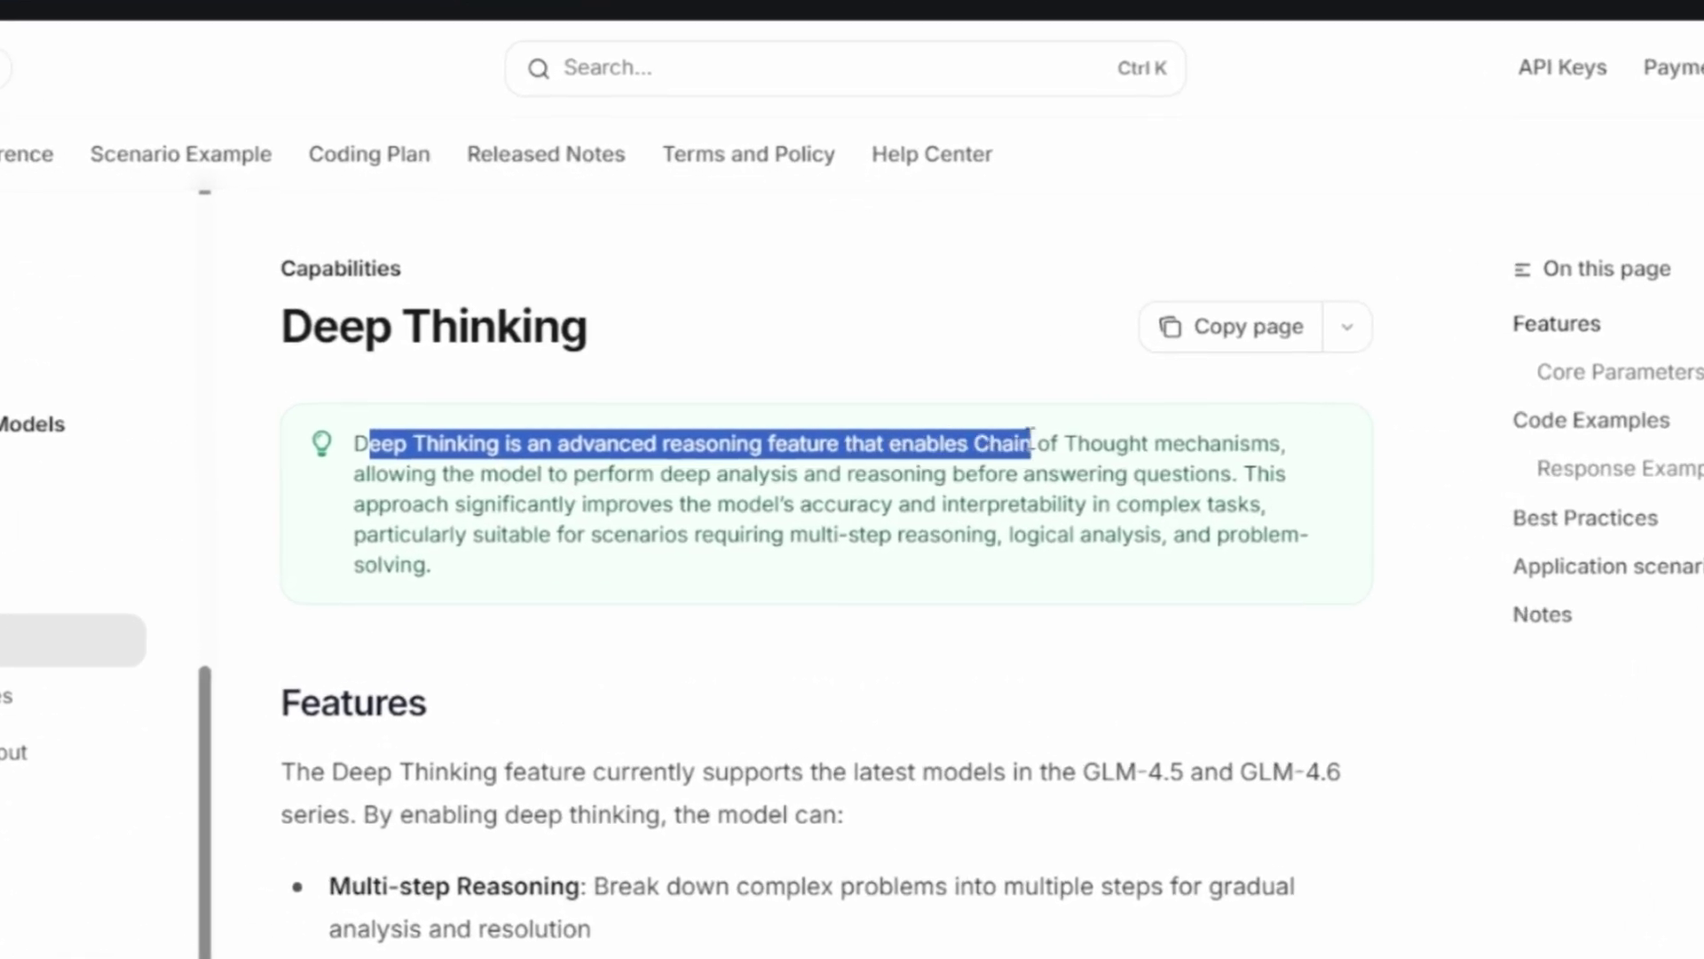
{"action": "left_click_drag", "start_coordinate": [444, 473], "coordinate": [1143, 475]}
{"action": "left_click", "coordinate": [852, 474]}
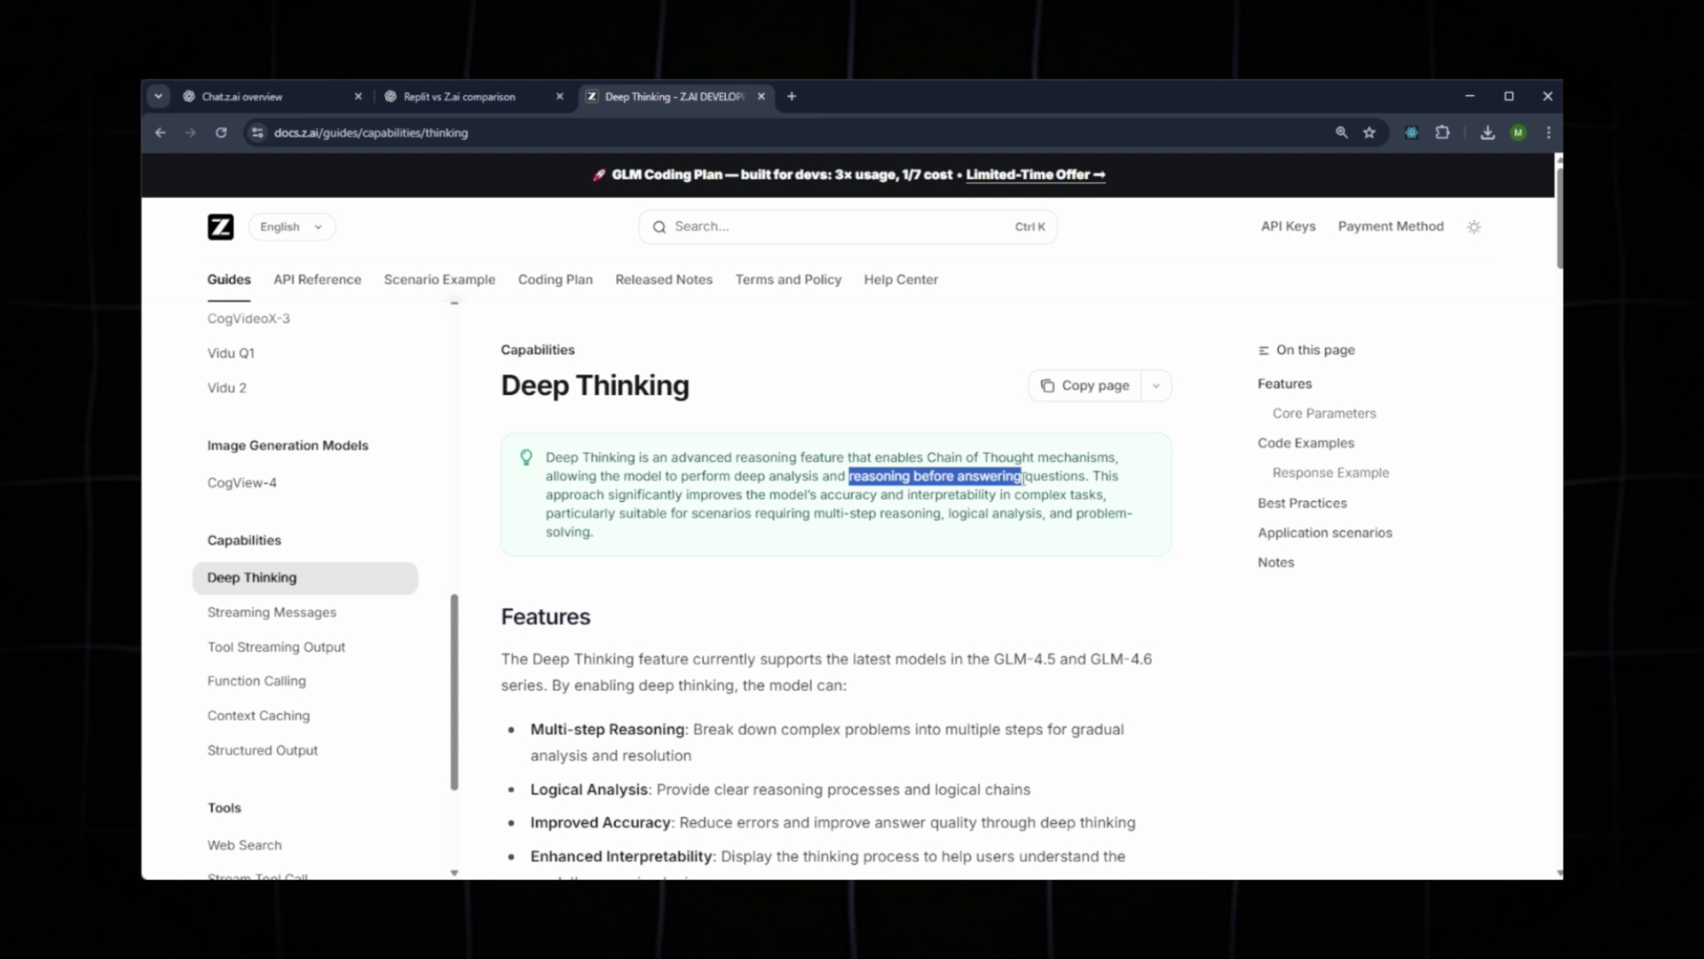
{"action": "left_click", "coordinate": [1100, 533]}
{"action": "scroll", "coordinate": [1100, 533], "scroll_direction": "down", "scroll_amount": 1}
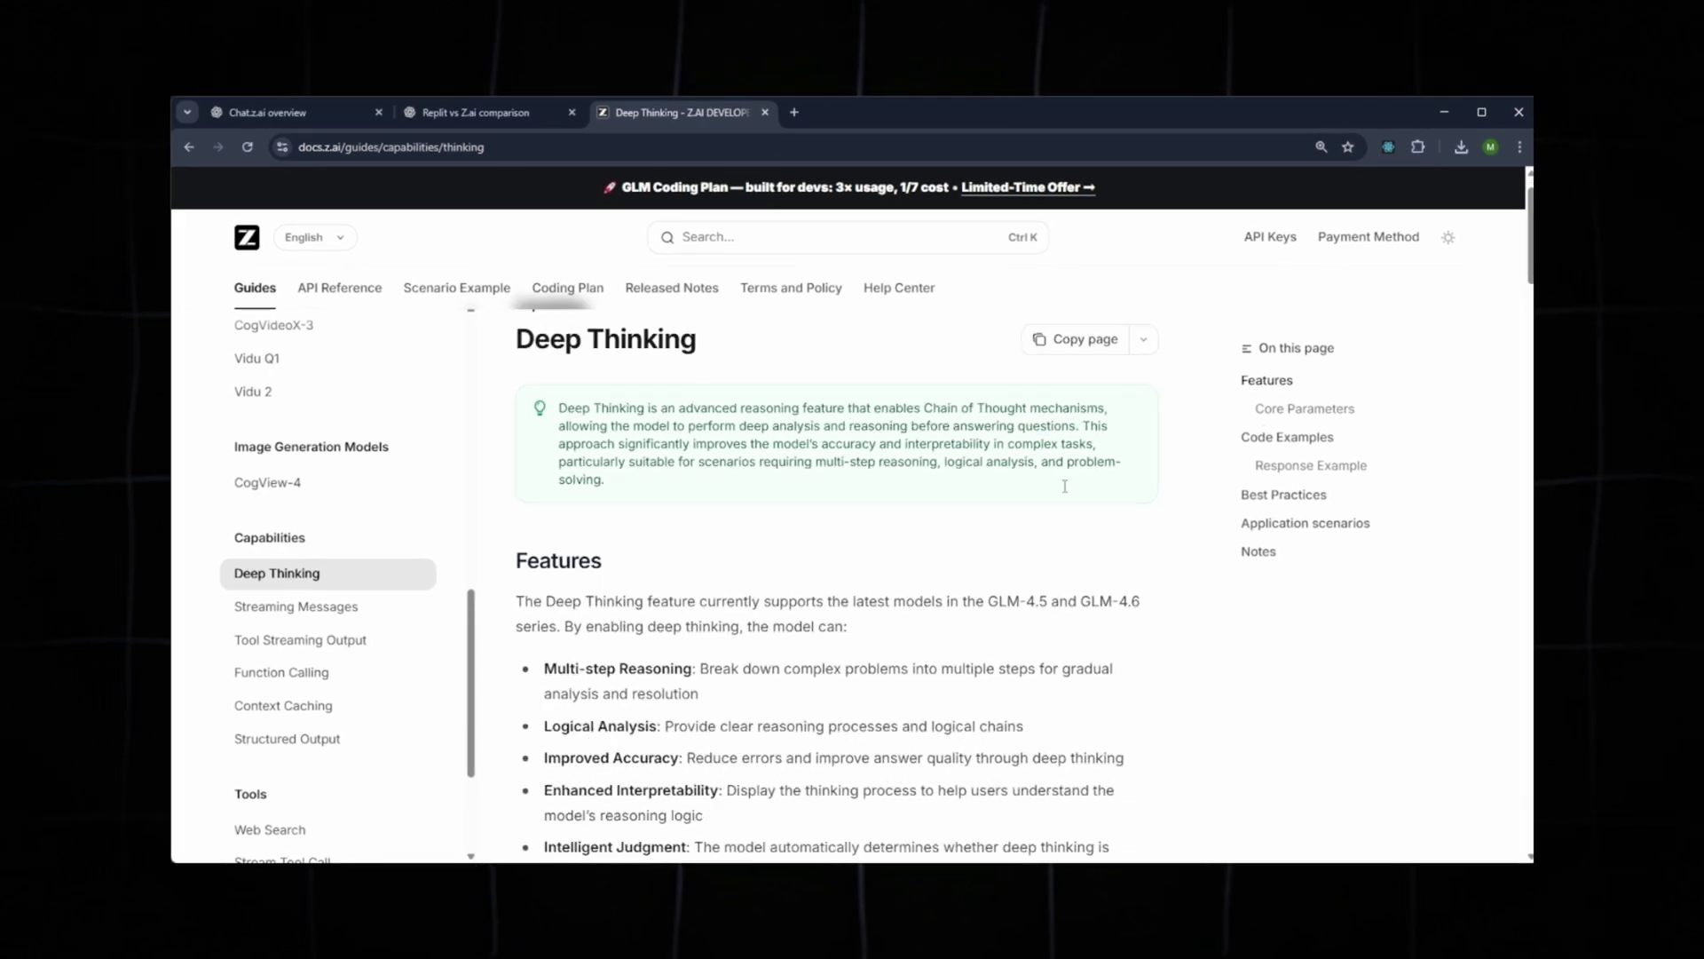
{"action": "scroll", "coordinate": [1064, 485], "scroll_direction": "down", "scroll_amount": 1}
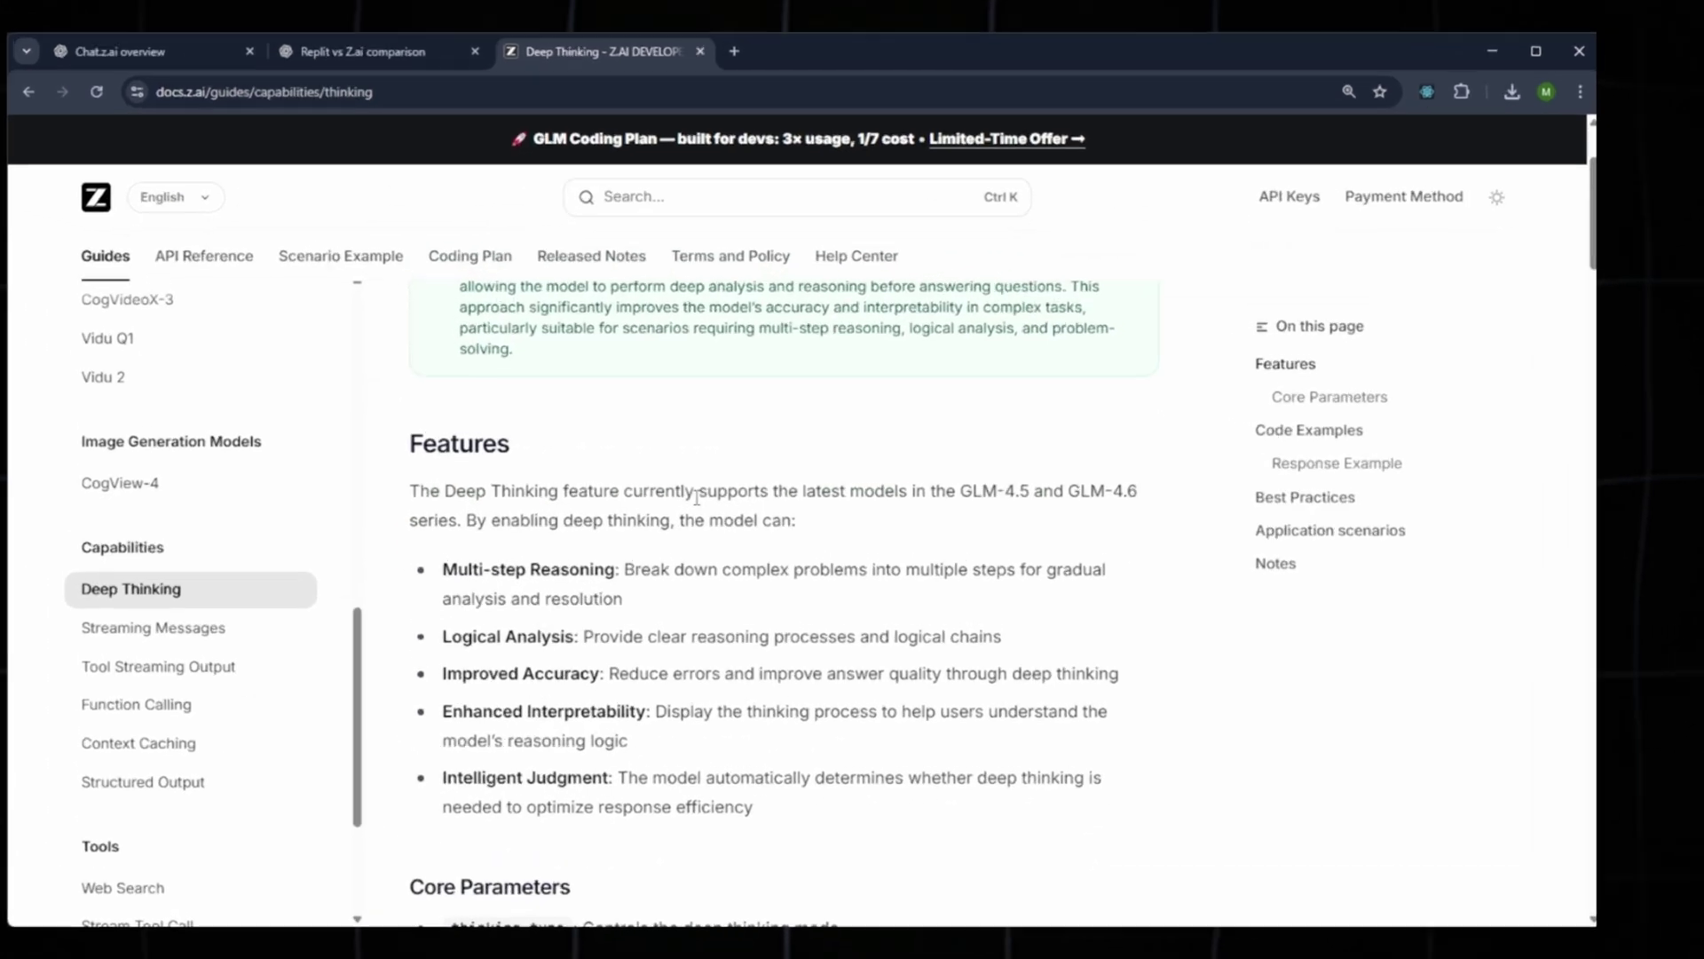
{"action": "left_click_drag", "start_coordinate": [761, 490], "coordinate": [942, 495]}
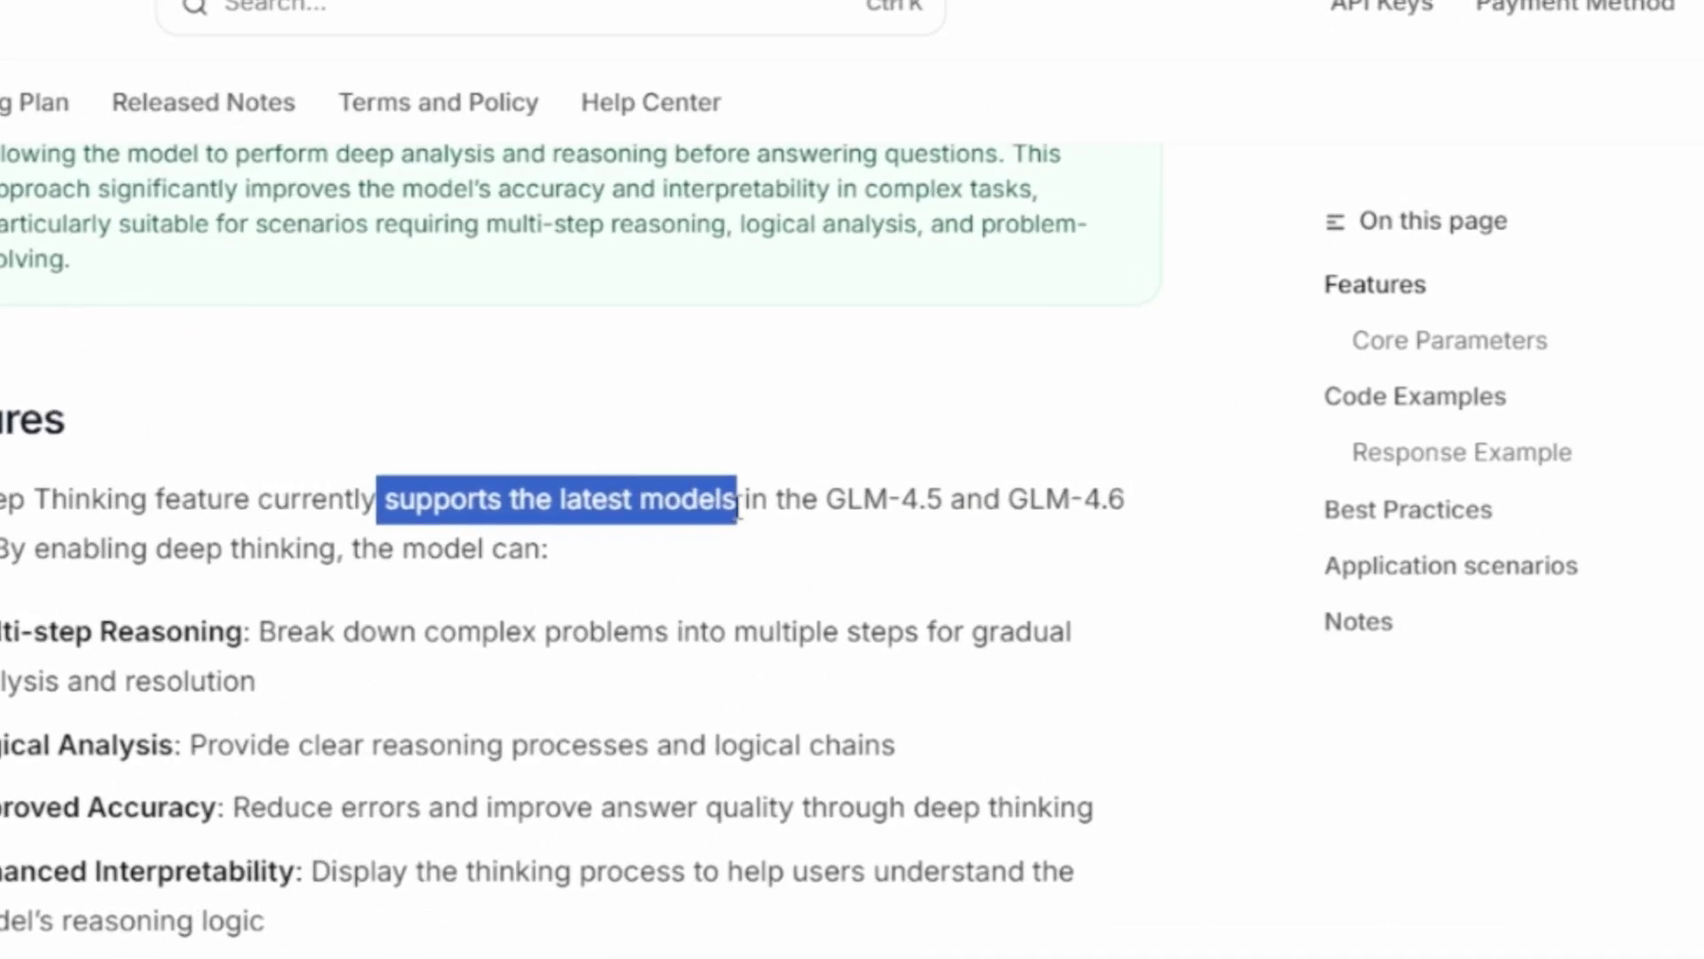
{"action": "left_click_drag", "start_coordinate": [823, 499], "coordinate": [1082, 504]}
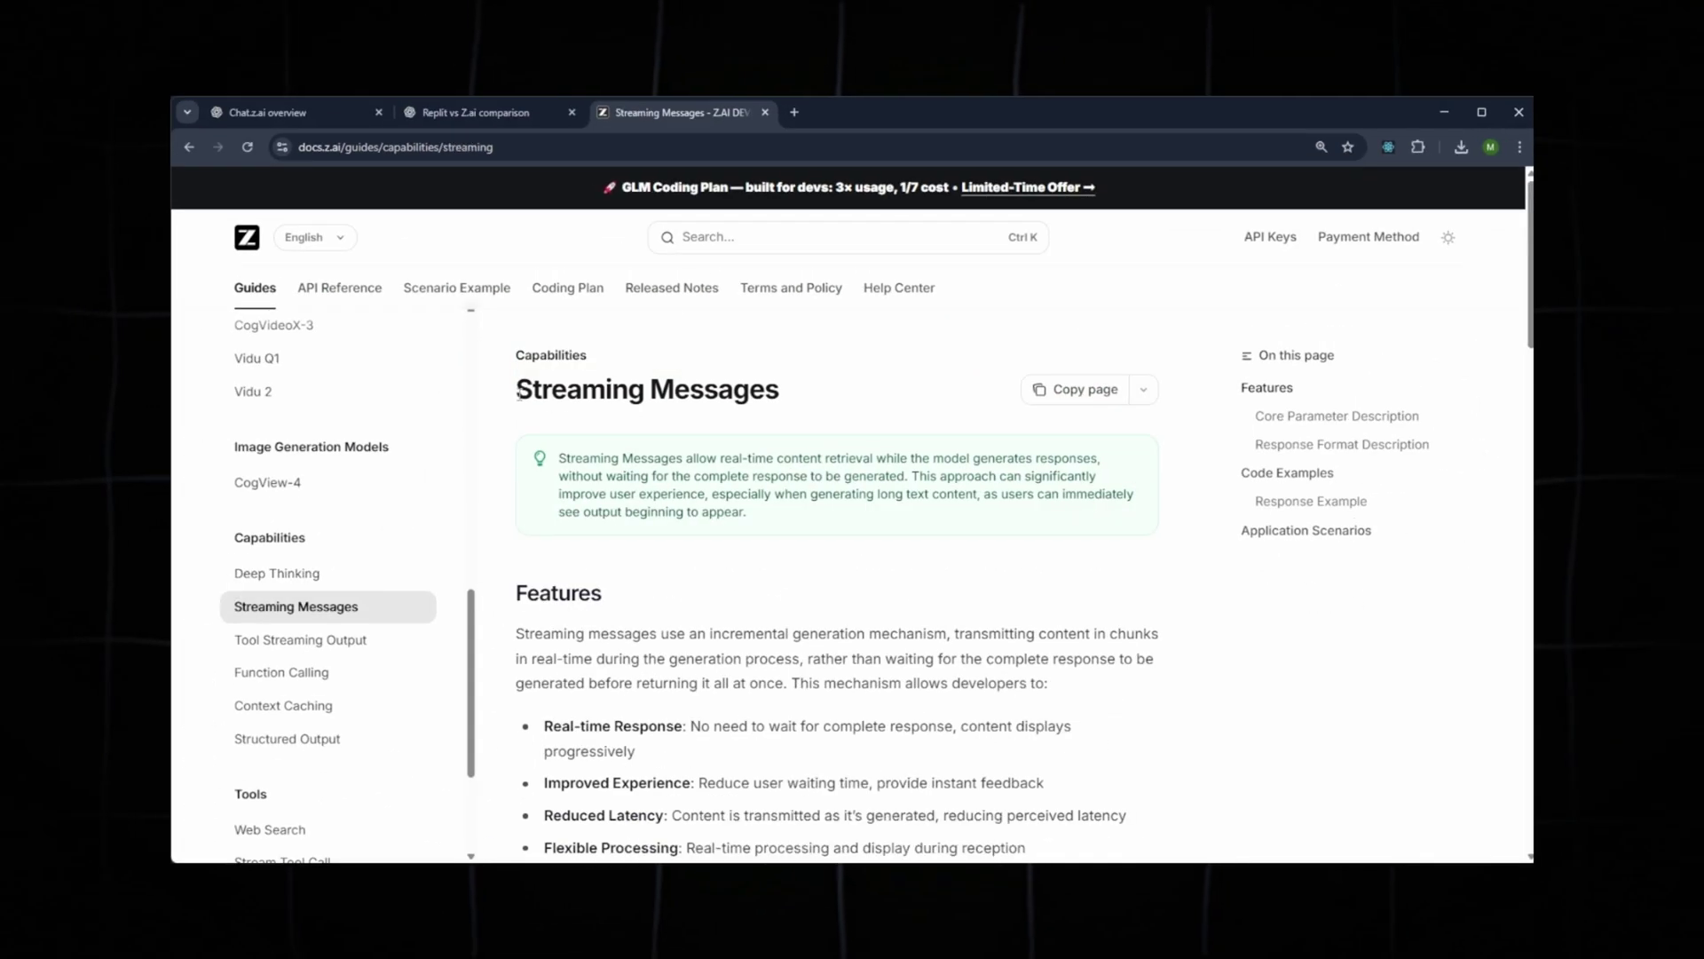
Highlight the Streaming Messages title and its description of responses arriving before completion.
{"action": "left_click_drag", "start_coordinate": [517, 393], "coordinate": [797, 391]}
{"action": "left_click", "coordinate": [785, 404]}
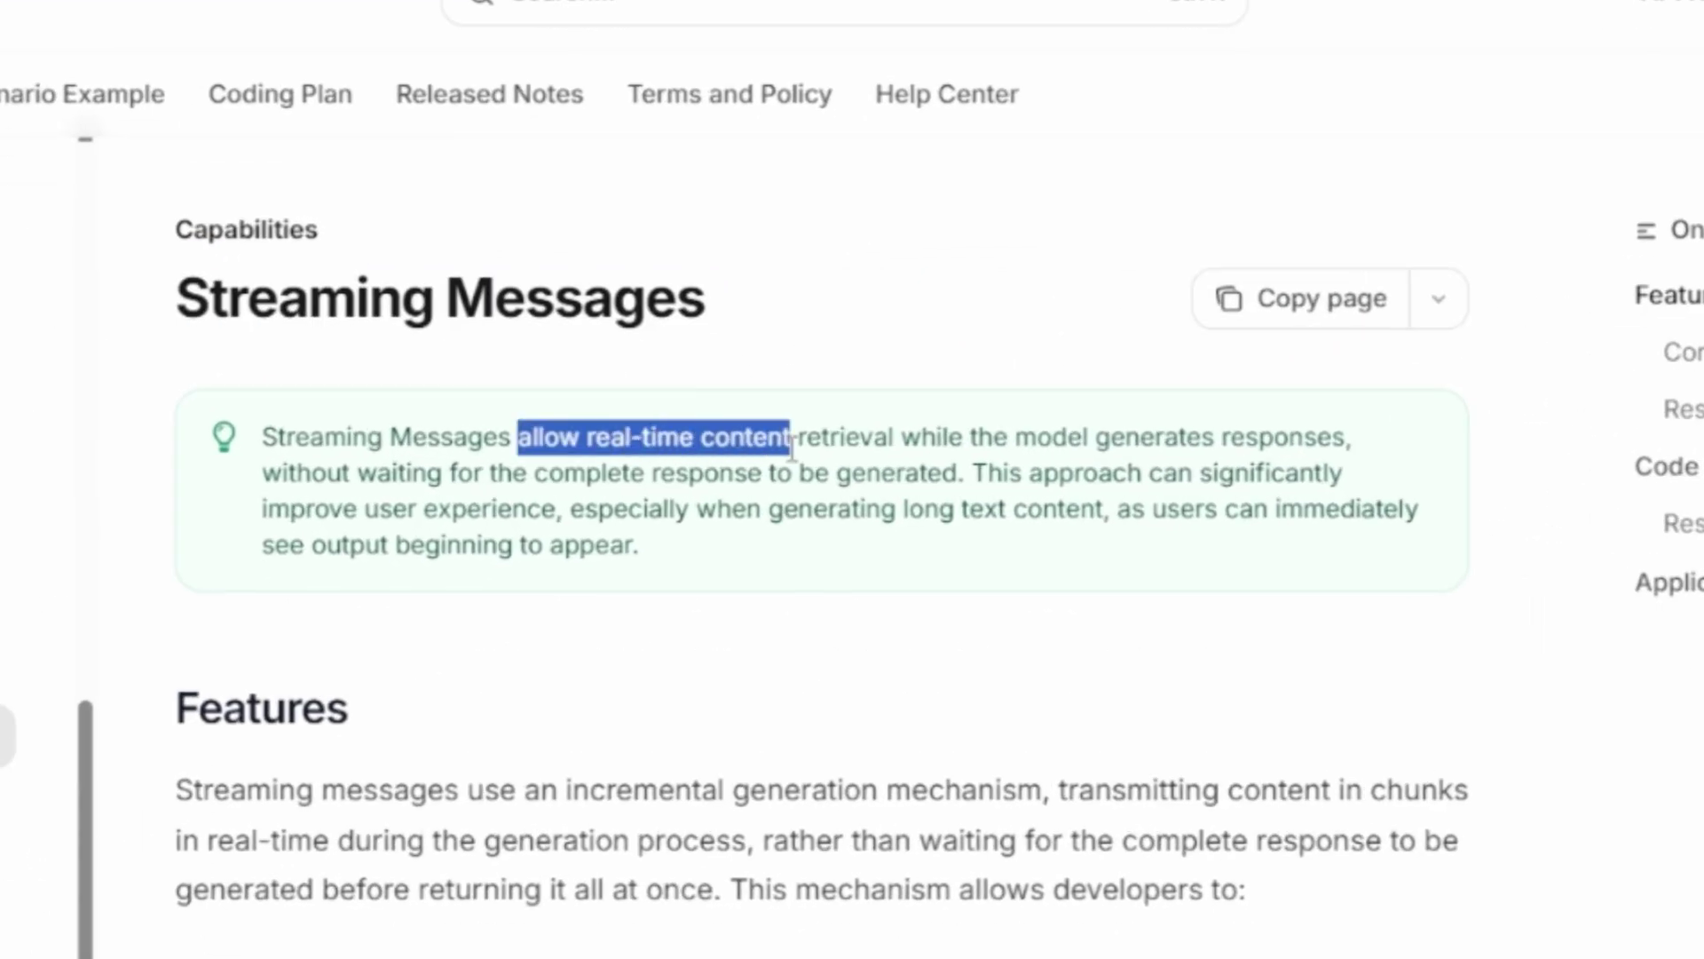
{"action": "left_click_drag", "start_coordinate": [1084, 437], "coordinate": [1347, 444]}
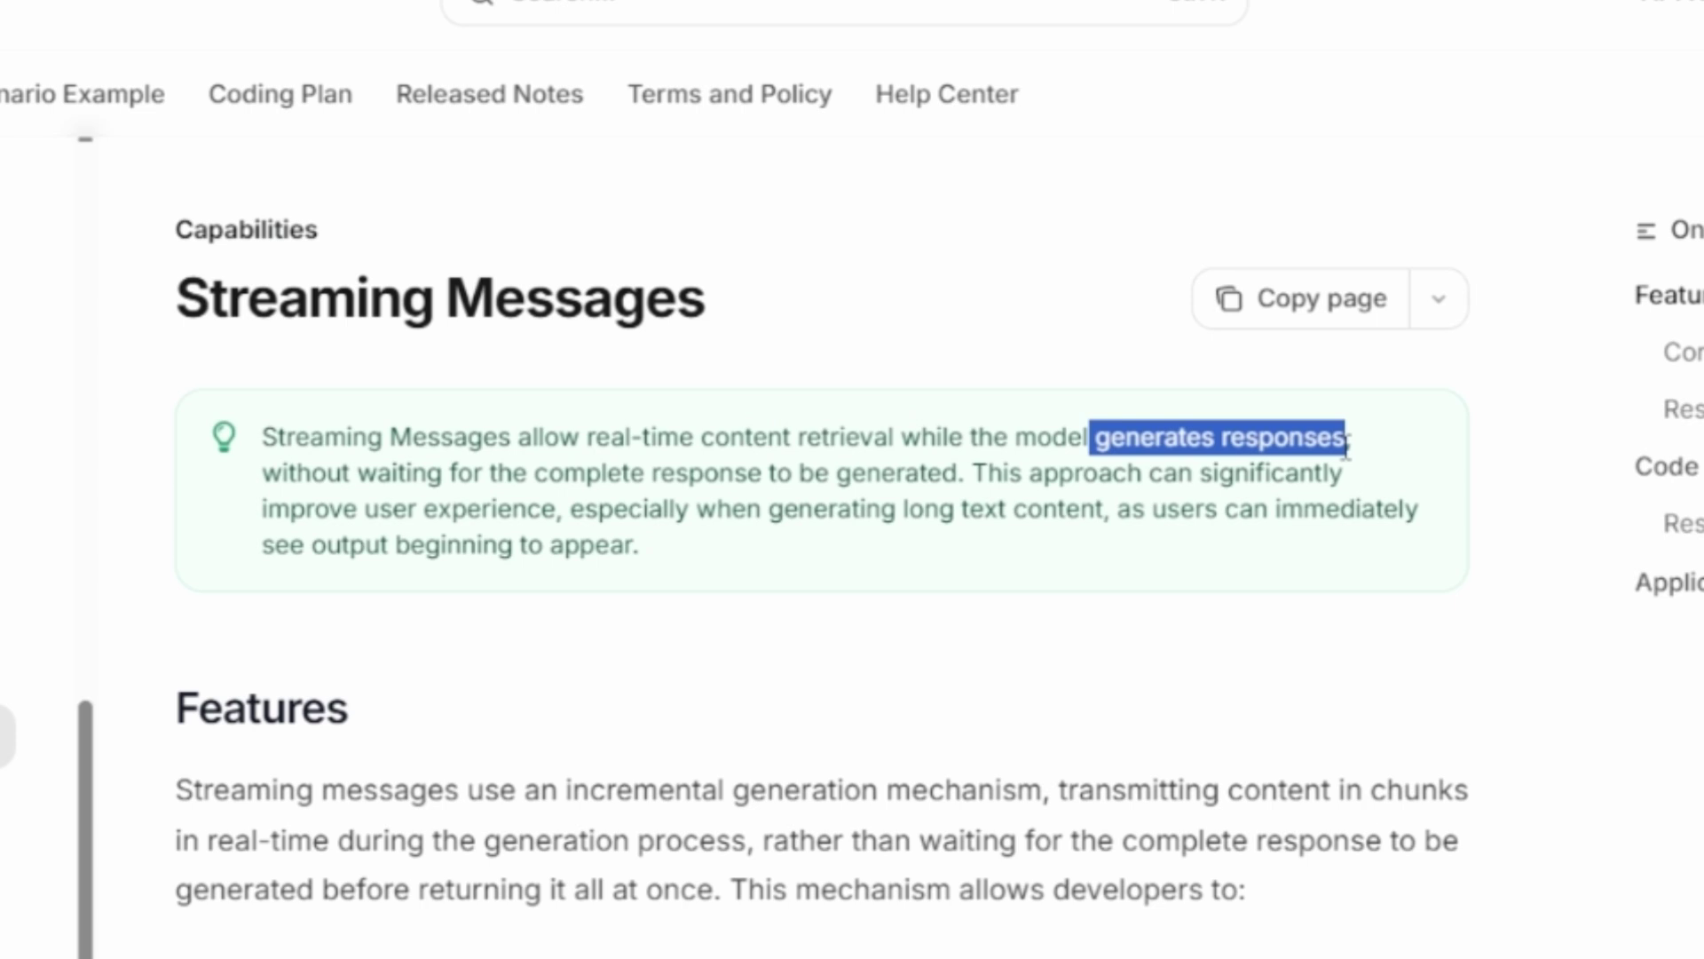
{"action": "left_click_drag", "start_coordinate": [358, 472], "coordinate": [610, 477]}
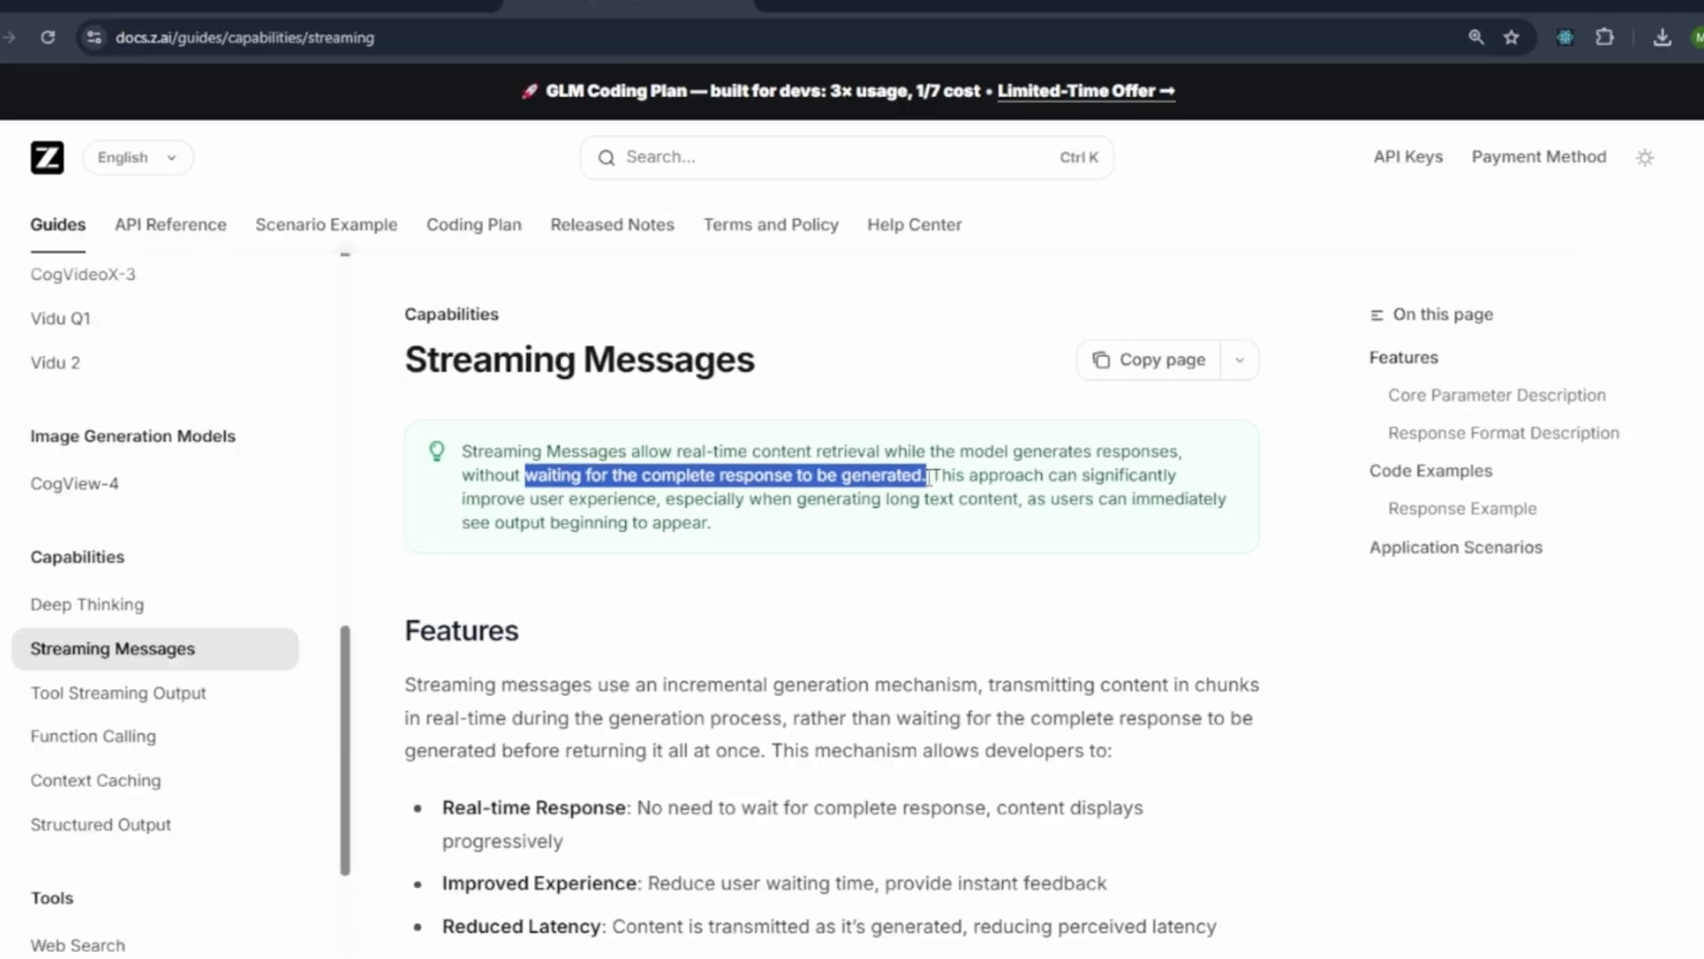
{"action": "left_click", "coordinate": [950, 488]}
{"action": "scroll", "coordinate": [950, 488], "scroll_direction": "down", "scroll_amount": 1}
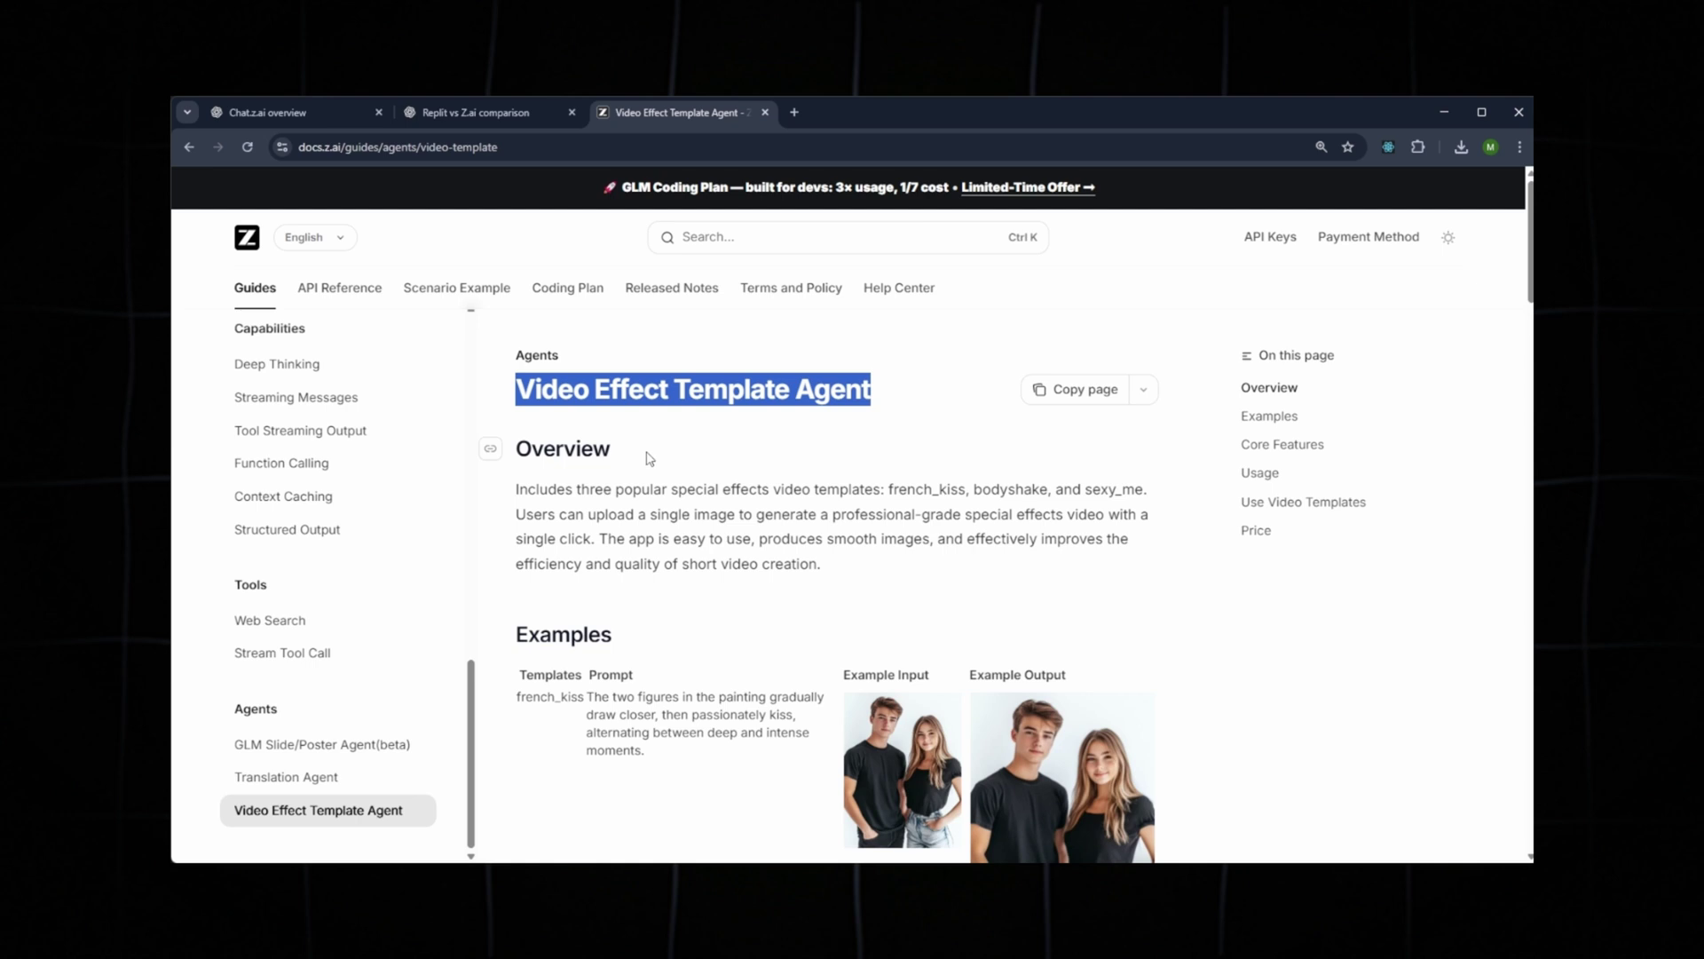
Enlarge the french_kiss example input image, select its prompt, and scroll through the Examples table.
{"action": "left_click", "coordinate": [627, 485]}
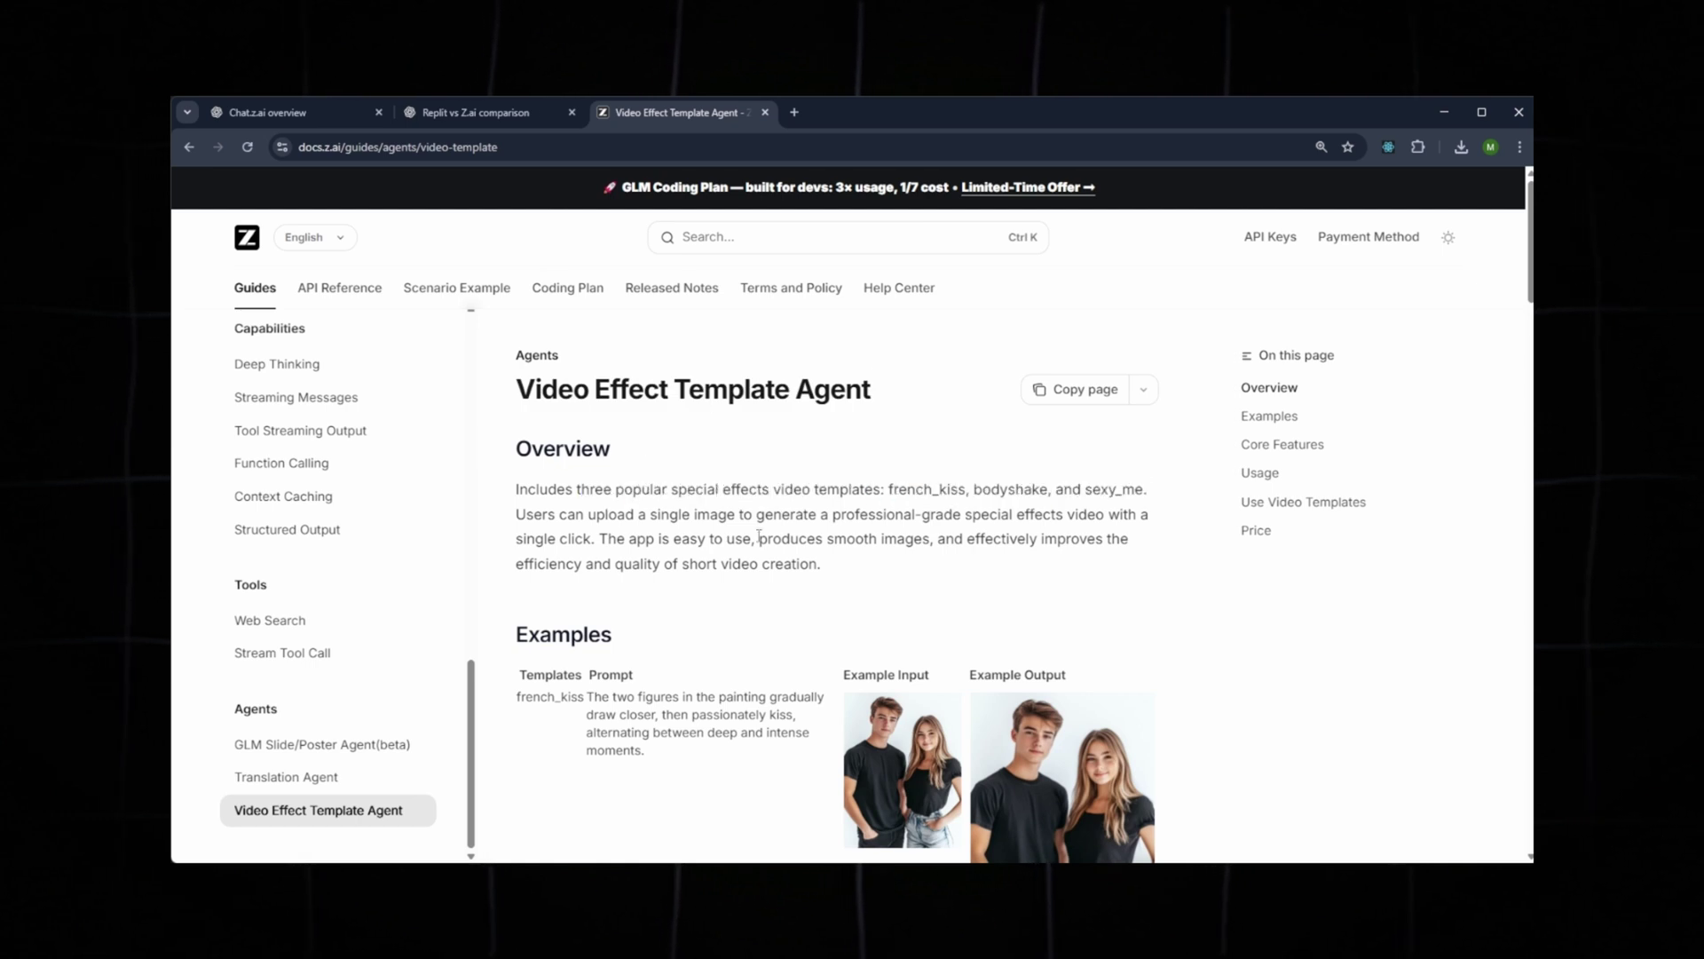
{"action": "scroll", "coordinate": [759, 537], "scroll_direction": "down", "scroll_amount": 3}
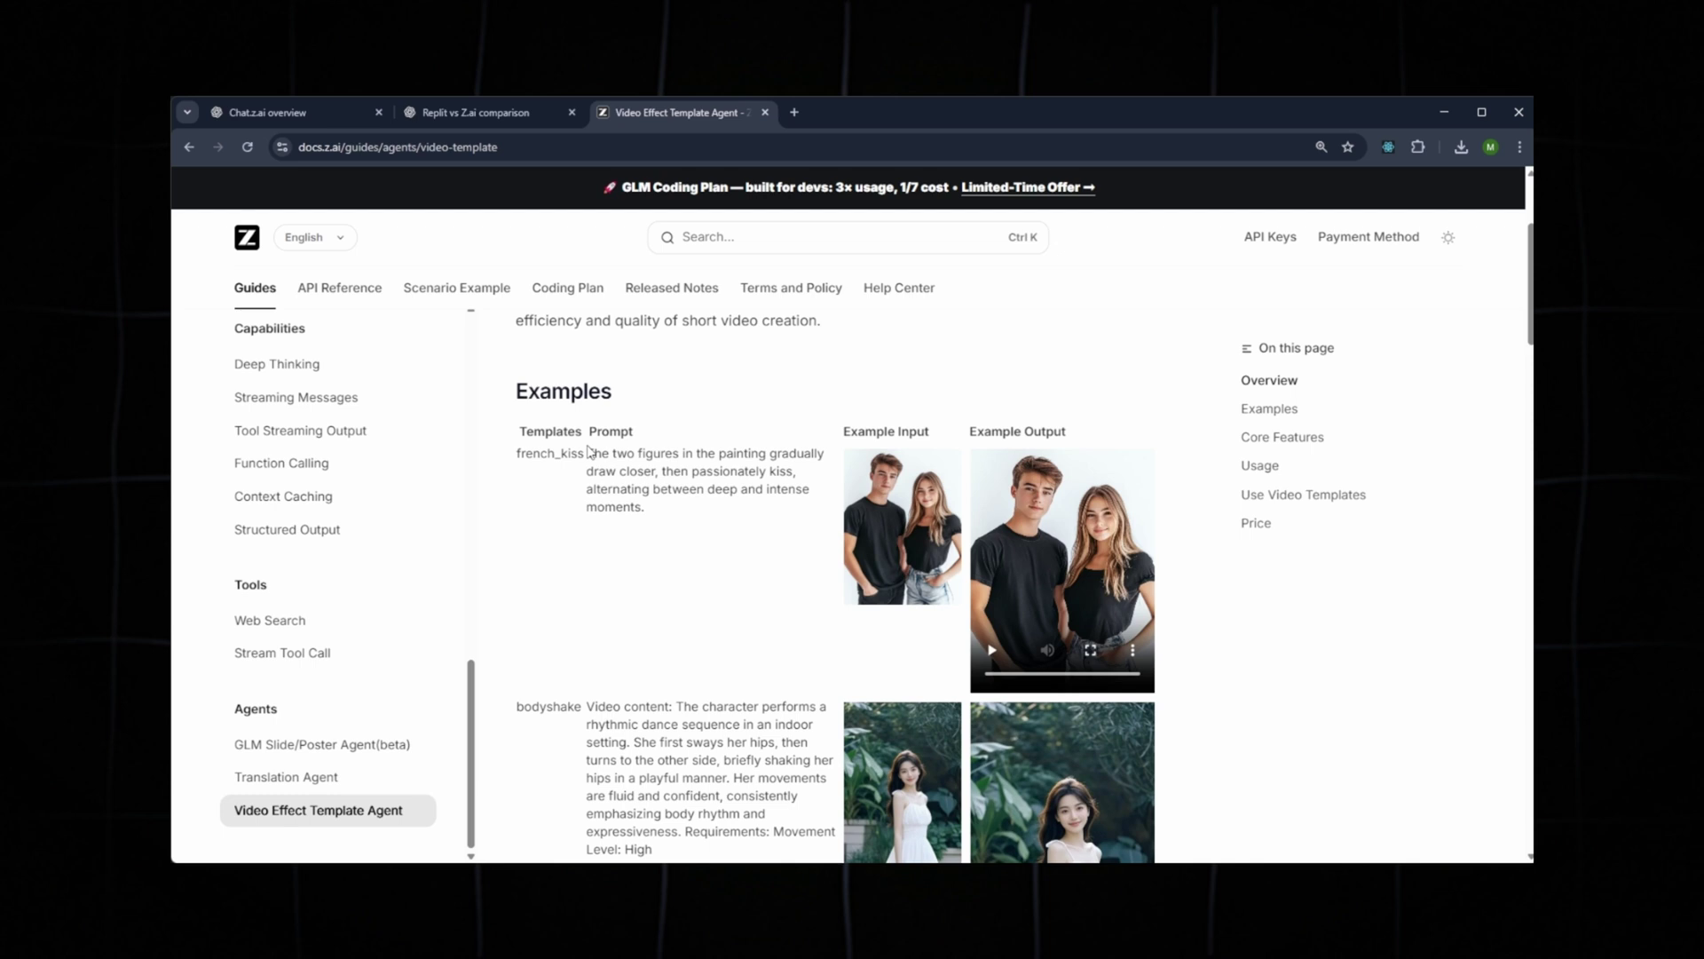
{"action": "left_click", "coordinate": [891, 519]}
{"action": "left_click", "coordinate": [896, 492]}
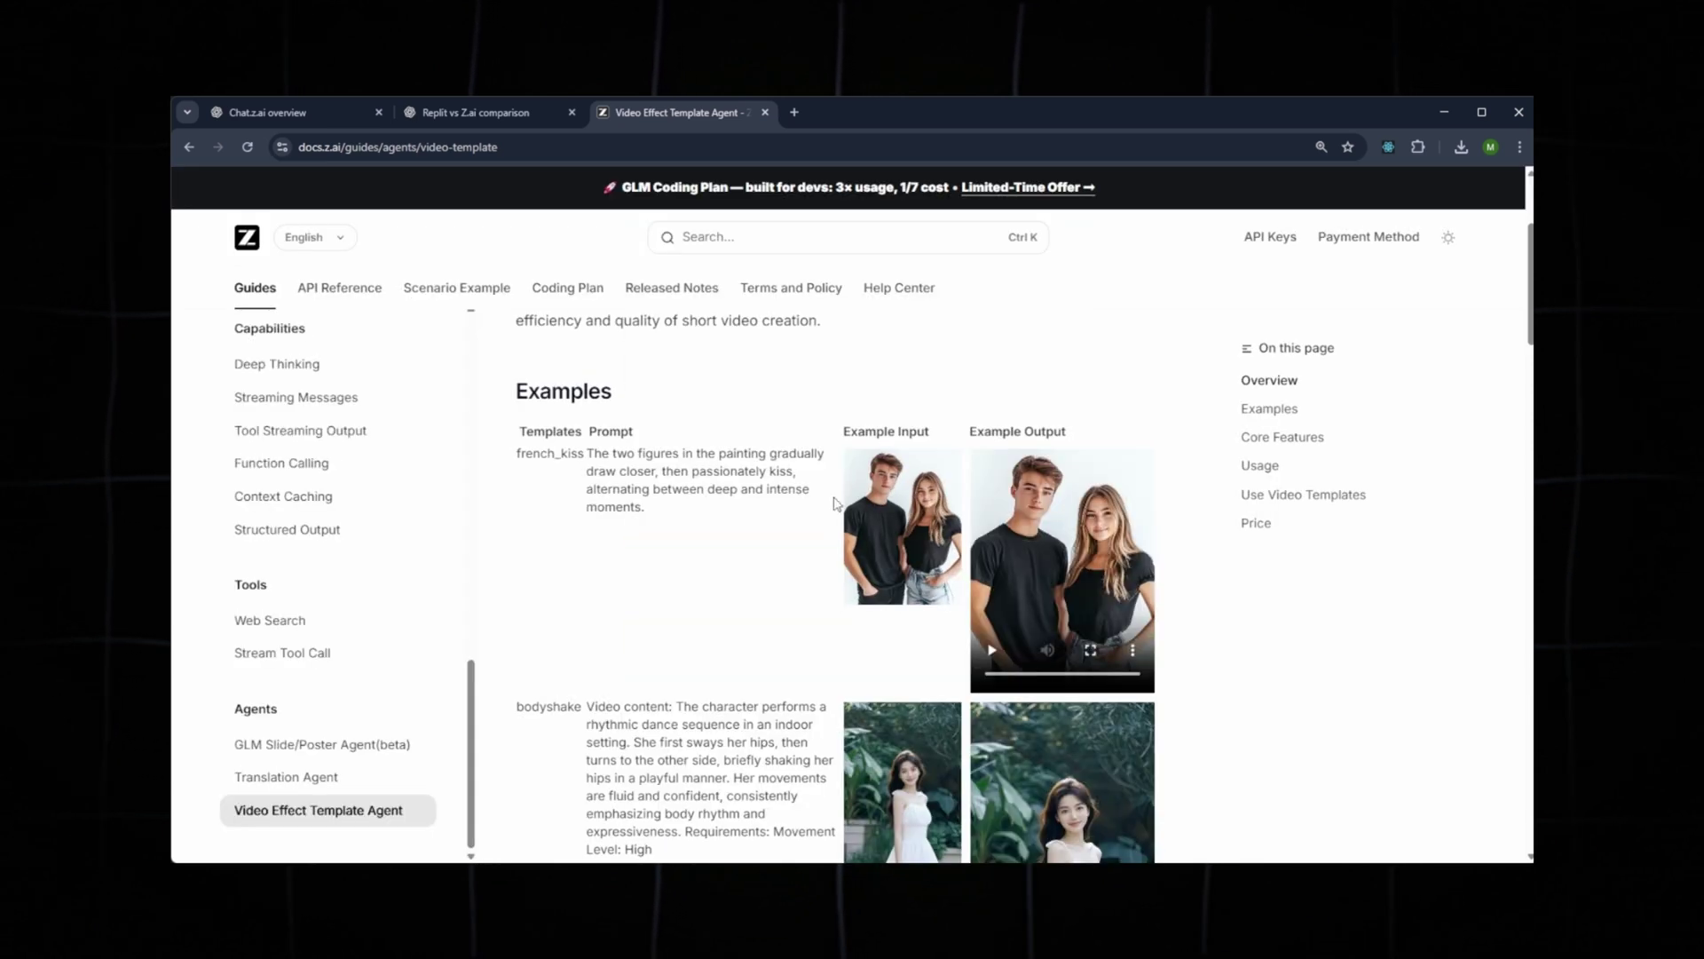
{"action": "triple_click", "coordinate": [590, 452]}
{"action": "left_click", "coordinate": [826, 529]}
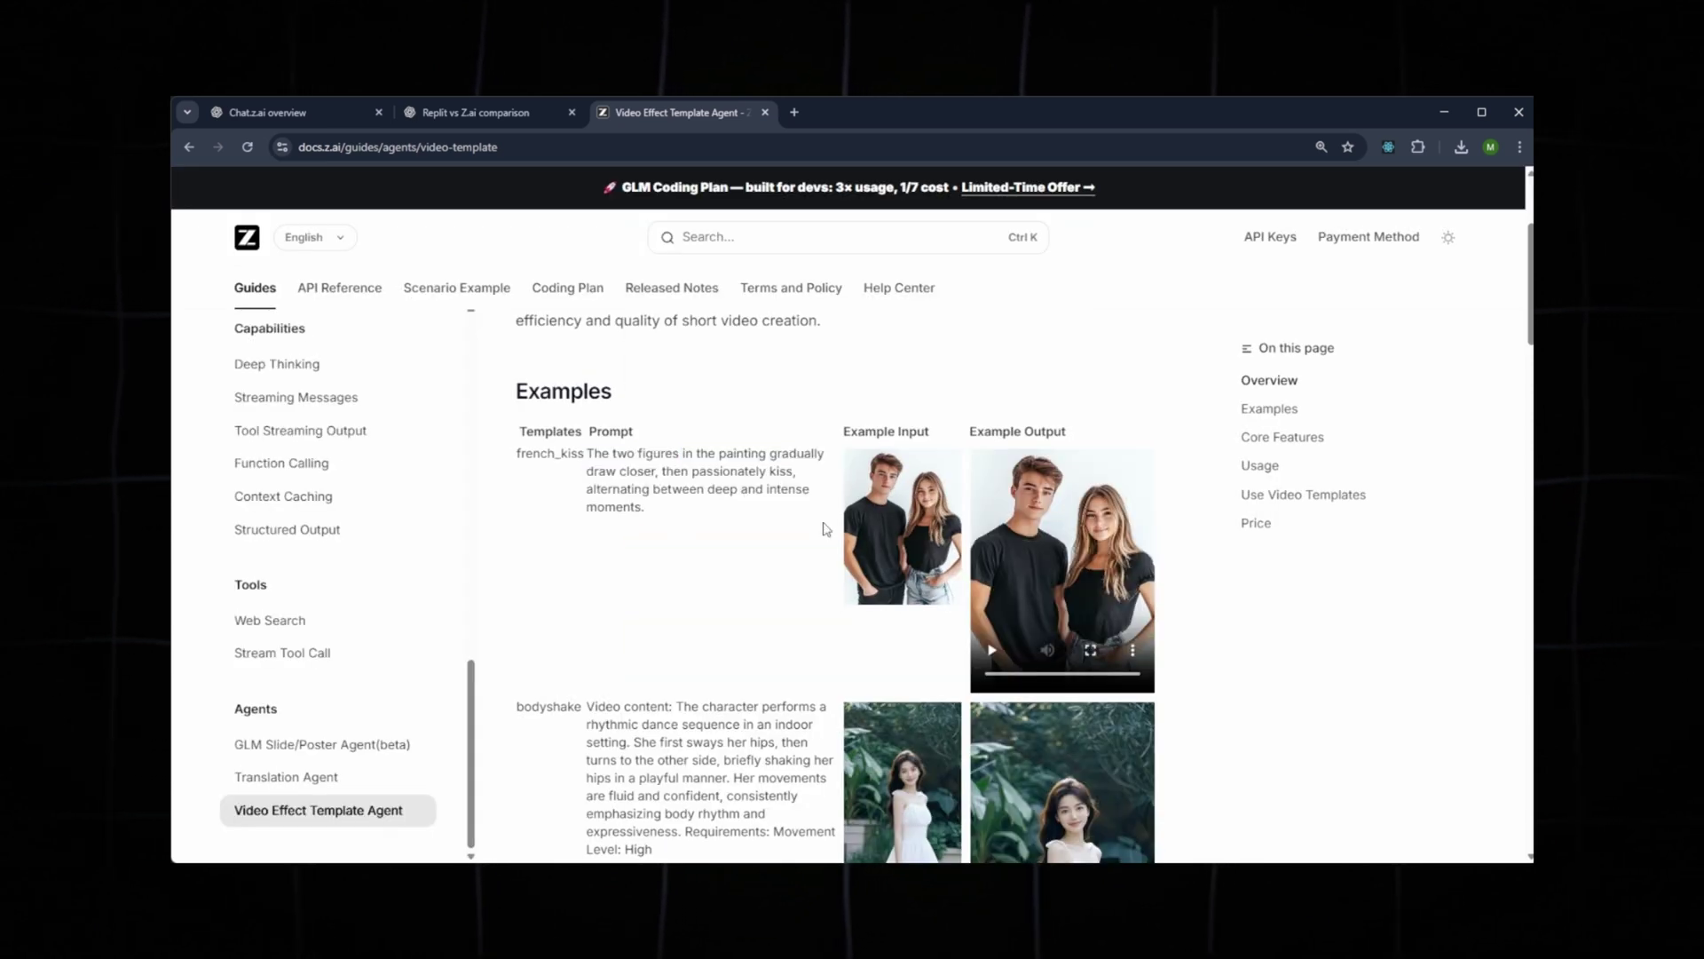
{"action": "scroll", "coordinate": [1022, 566], "scroll_direction": "down", "scroll_amount": 3}
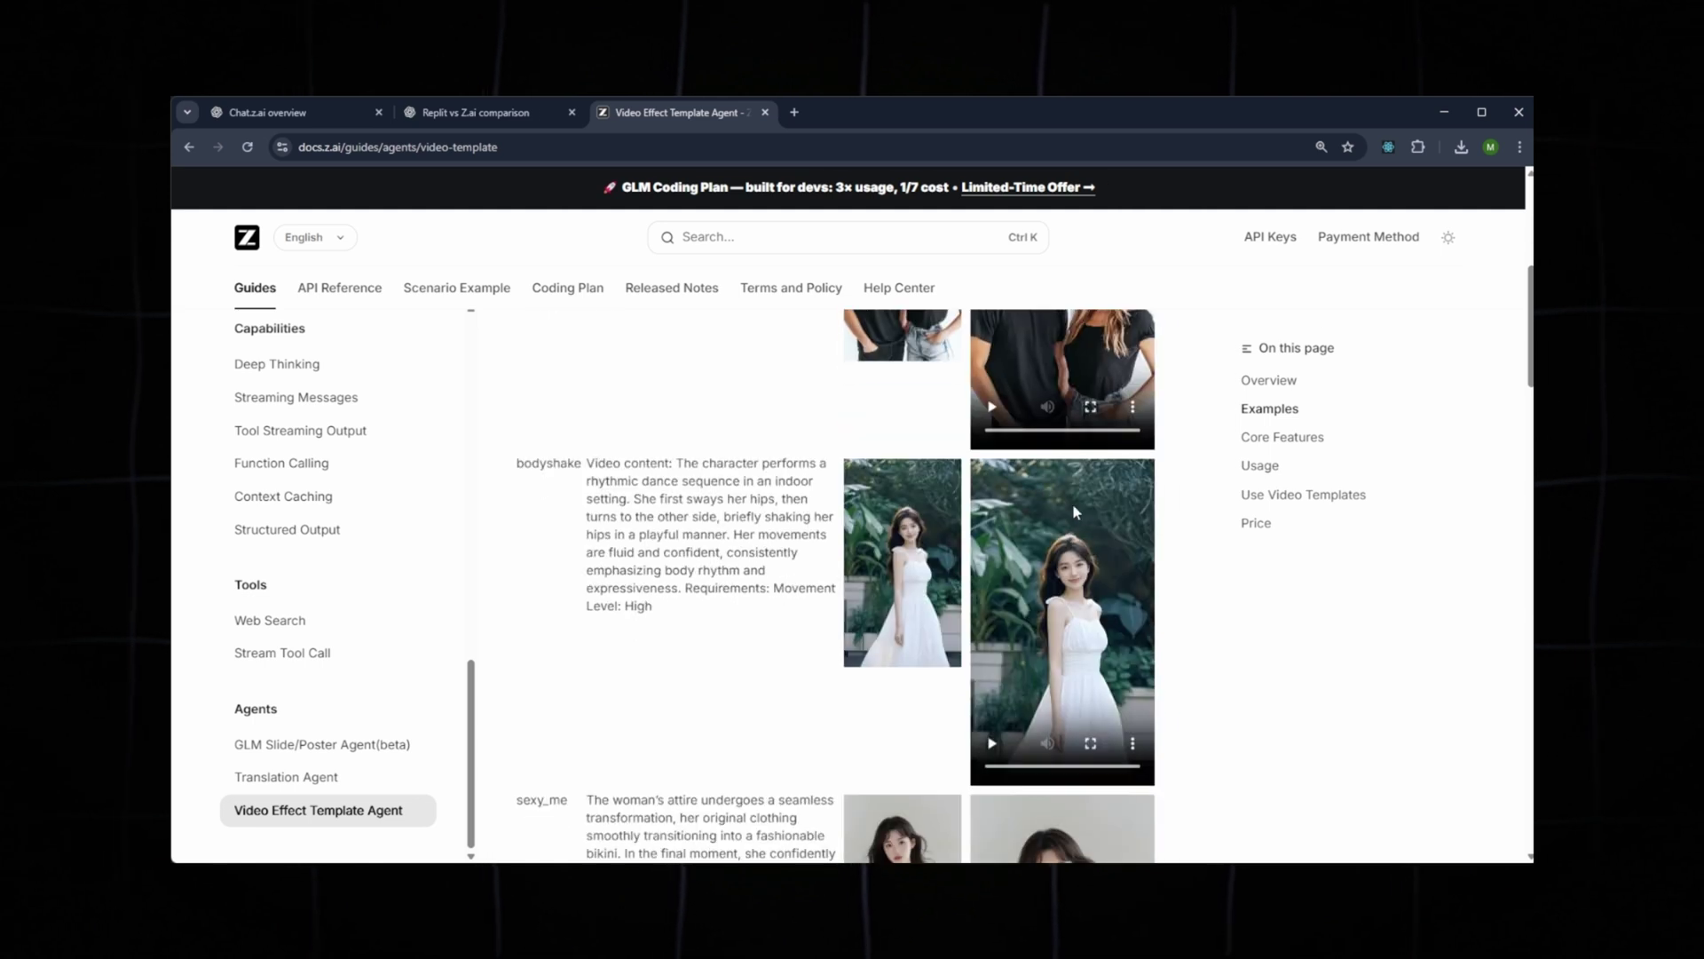
{"action": "scroll", "coordinate": [1072, 503], "scroll_direction": "down", "scroll_amount": 3}
{"action": "scroll", "coordinate": [1065, 533], "scroll_direction": "up", "scroll_amount": 5}
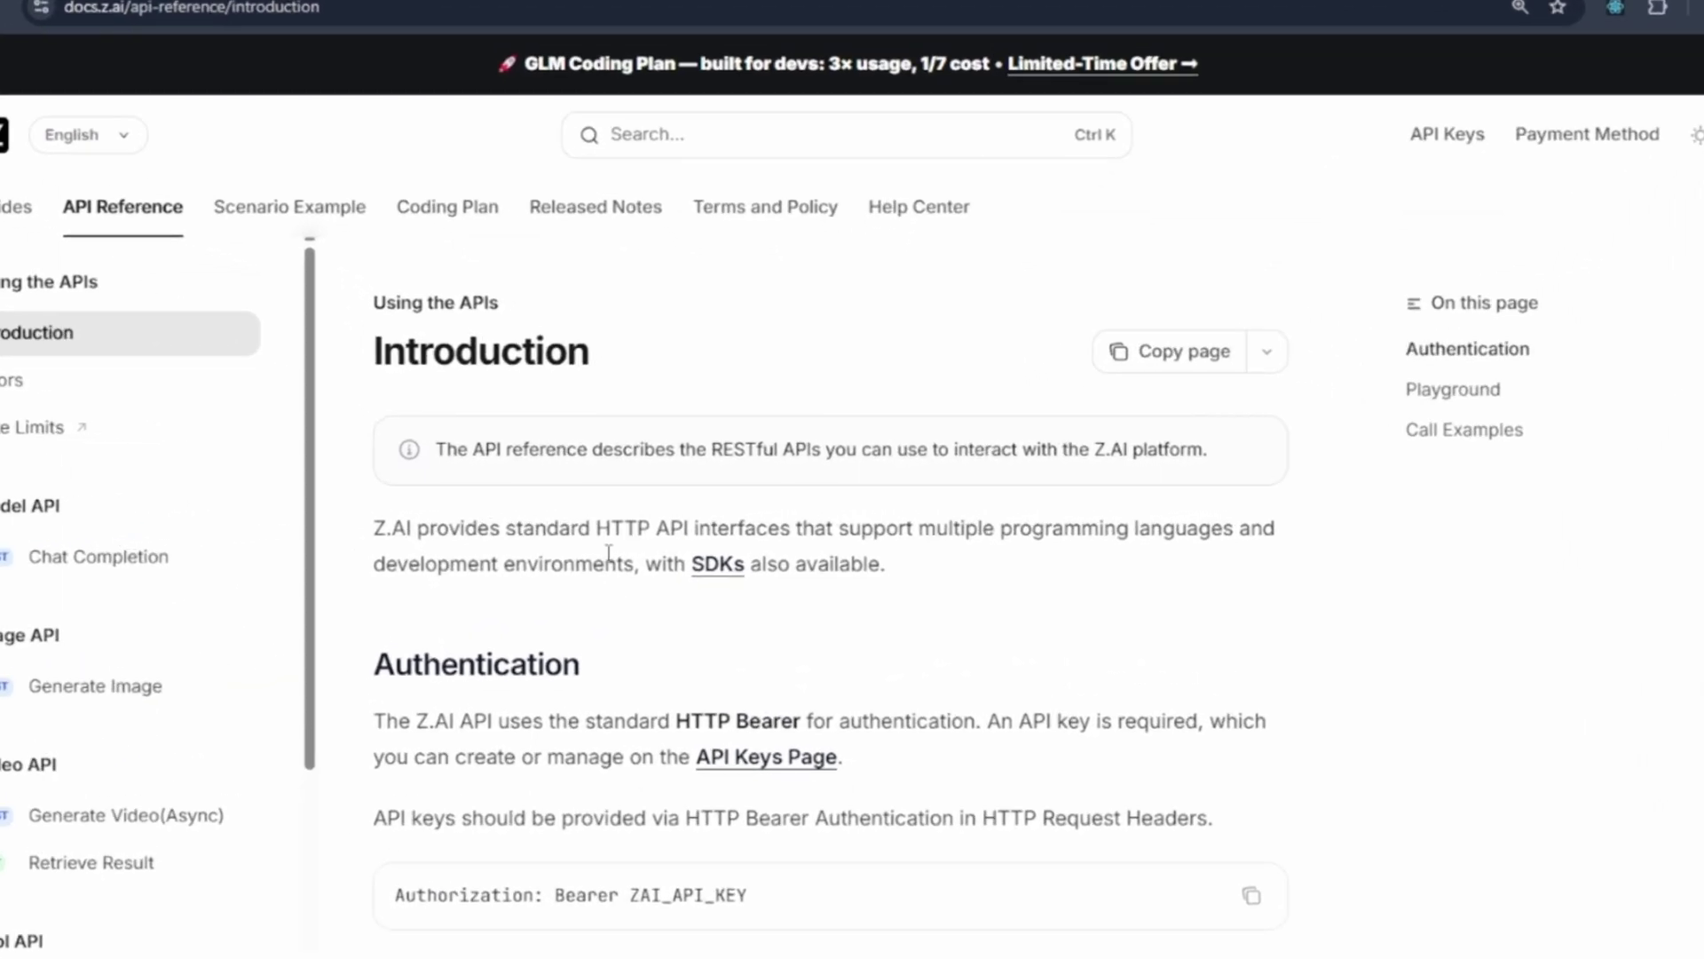
Highlight the HTTP API paragraph on the API Reference Introduction and go to the Errors page.
{"action": "left_click_drag", "start_coordinate": [367, 525], "coordinate": [502, 533]}
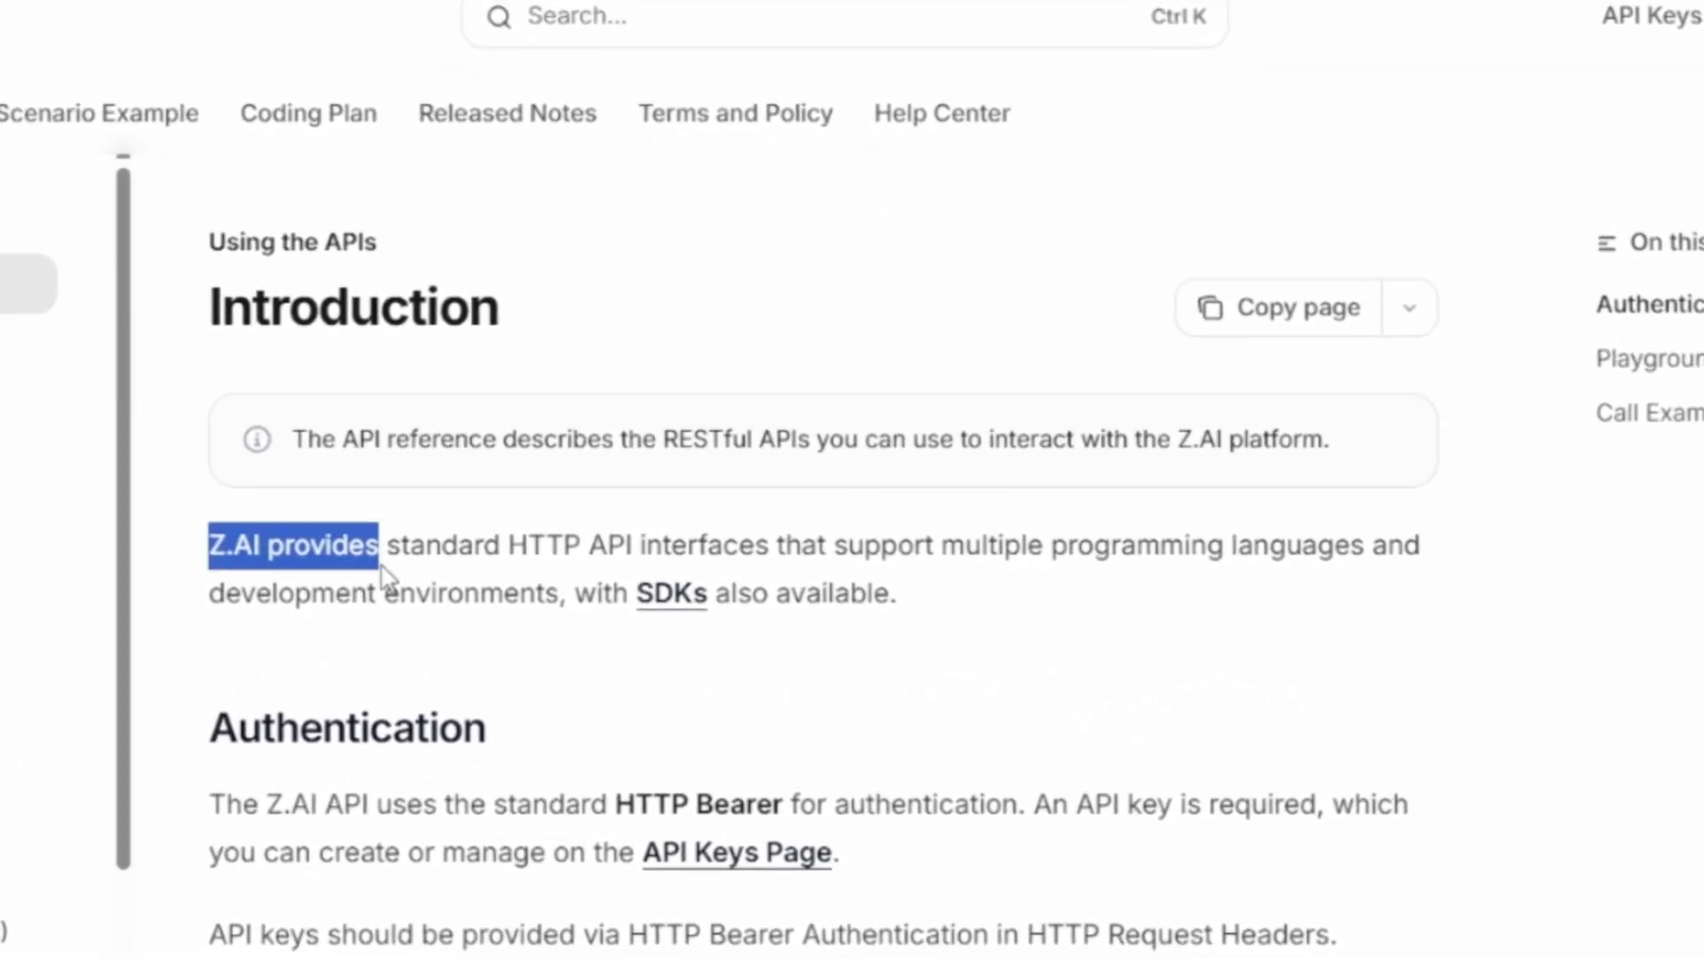
{"action": "left_click_drag", "start_coordinate": [384, 577], "coordinate": [1216, 588]}
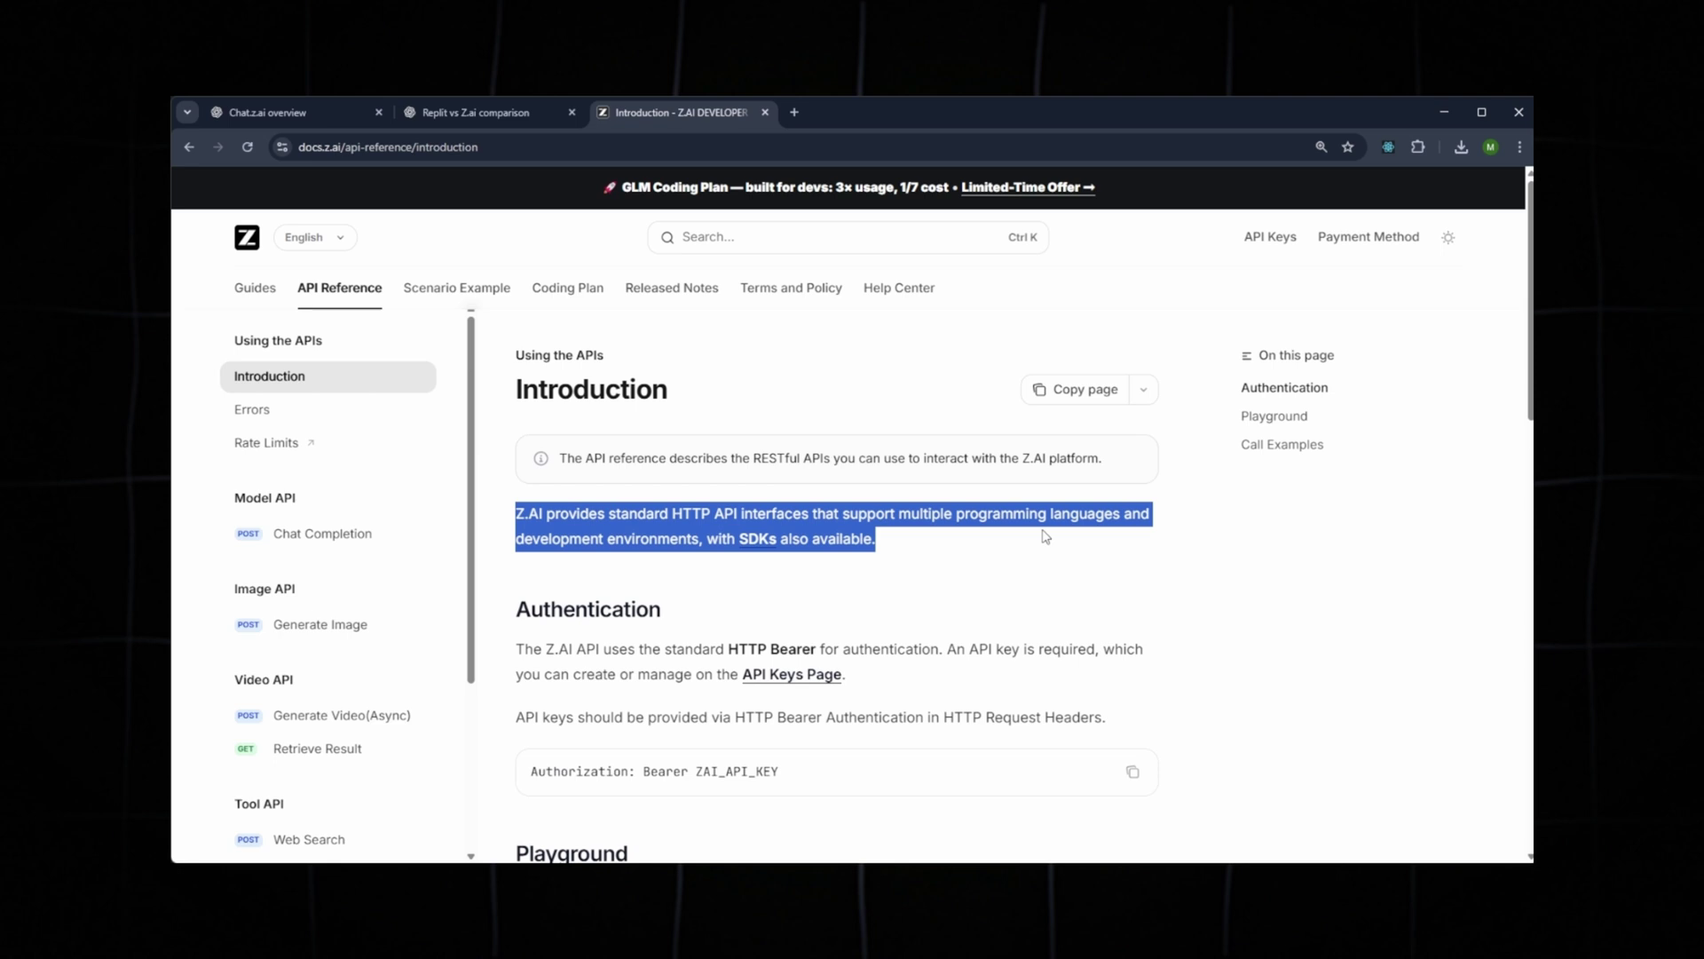
{"action": "left_click", "coordinate": [371, 413]}
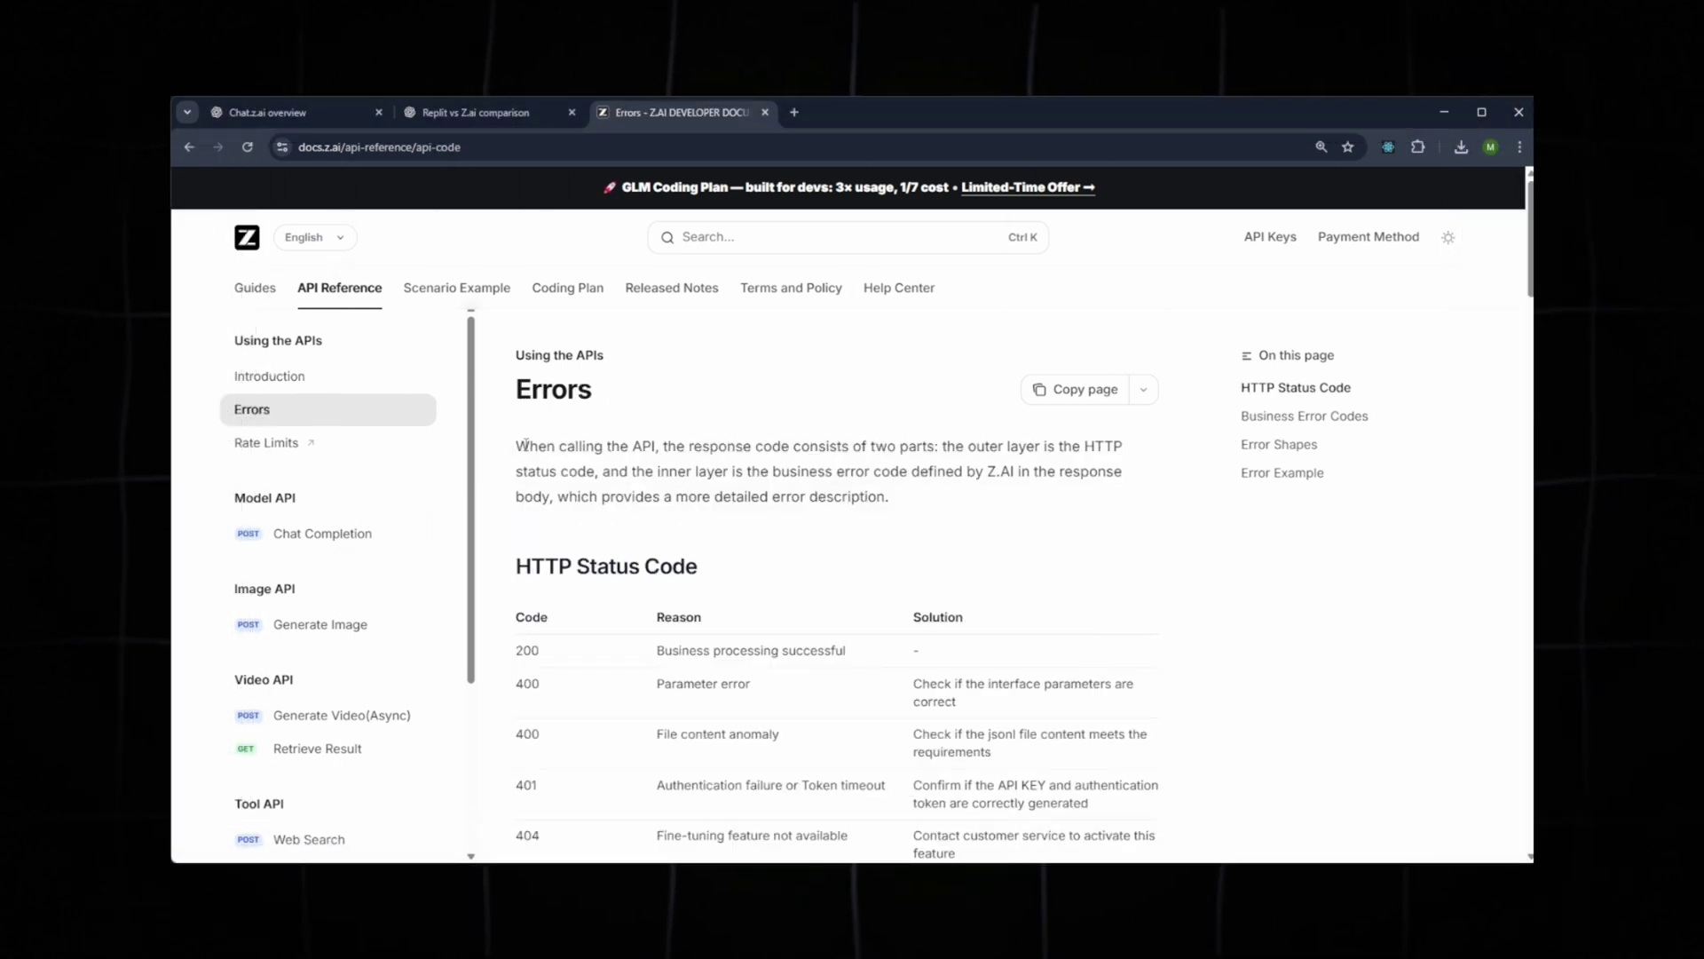
Scroll through the HTTP status and business error codes, then open Retrieve Result.
{"action": "scroll", "coordinate": [631, 452], "scroll_direction": "down", "scroll_amount": 3}
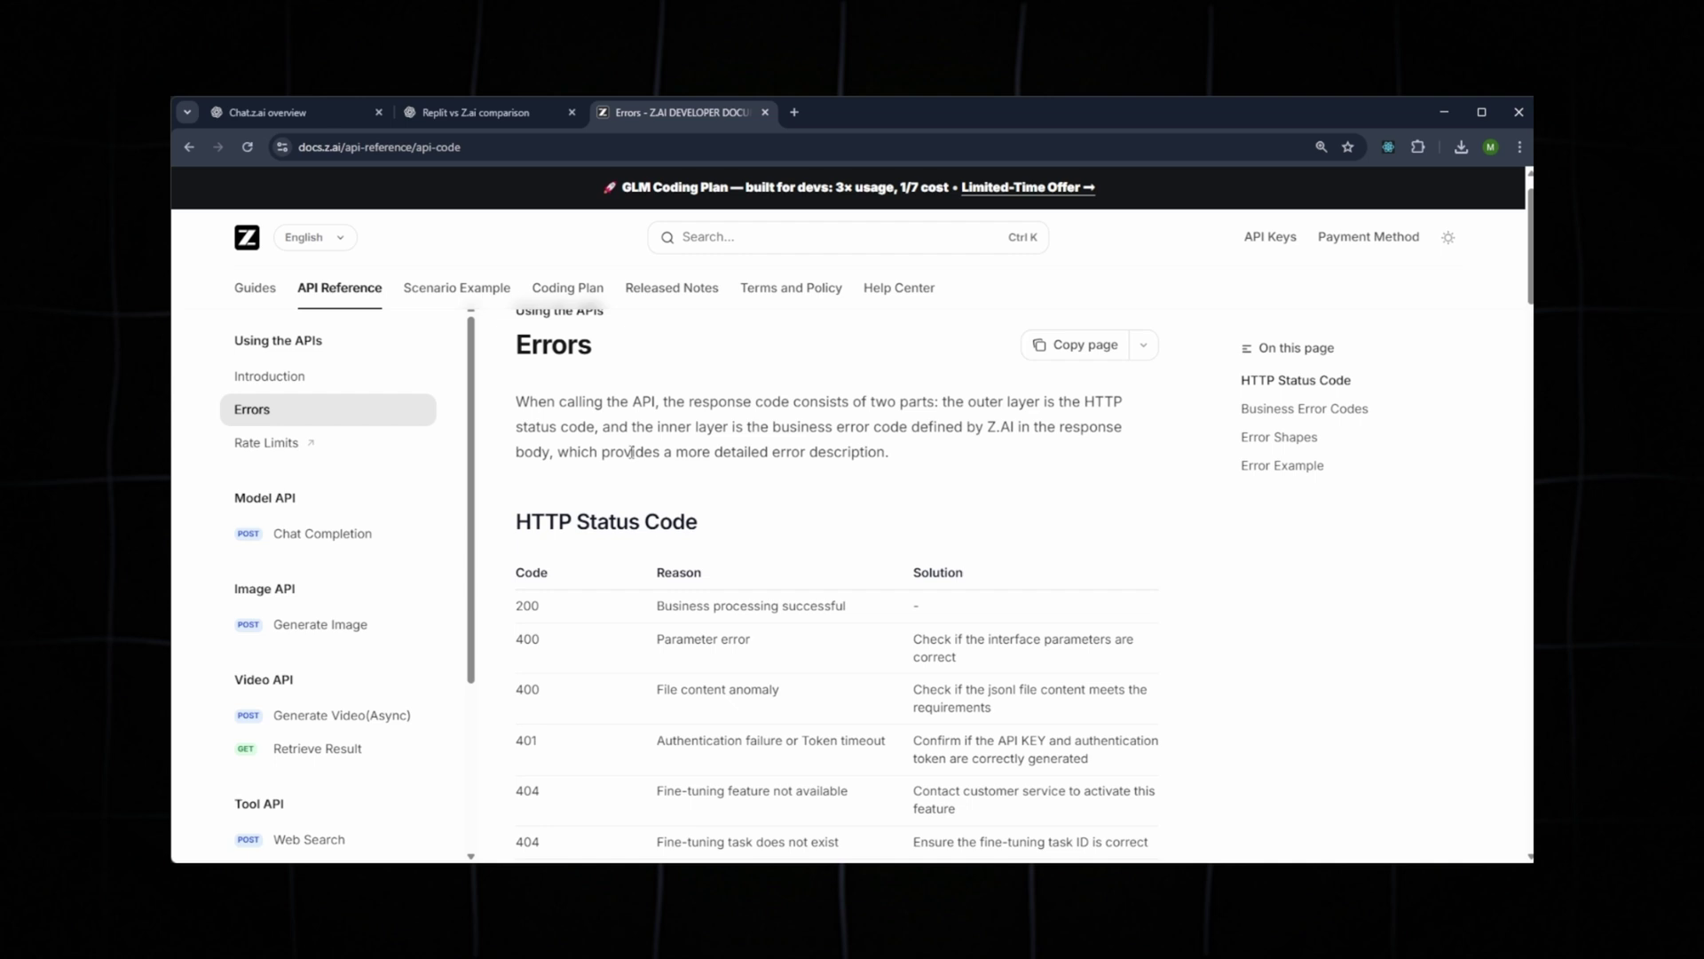
{"action": "scroll", "coordinate": [632, 462], "scroll_direction": "down", "scroll_amount": 6}
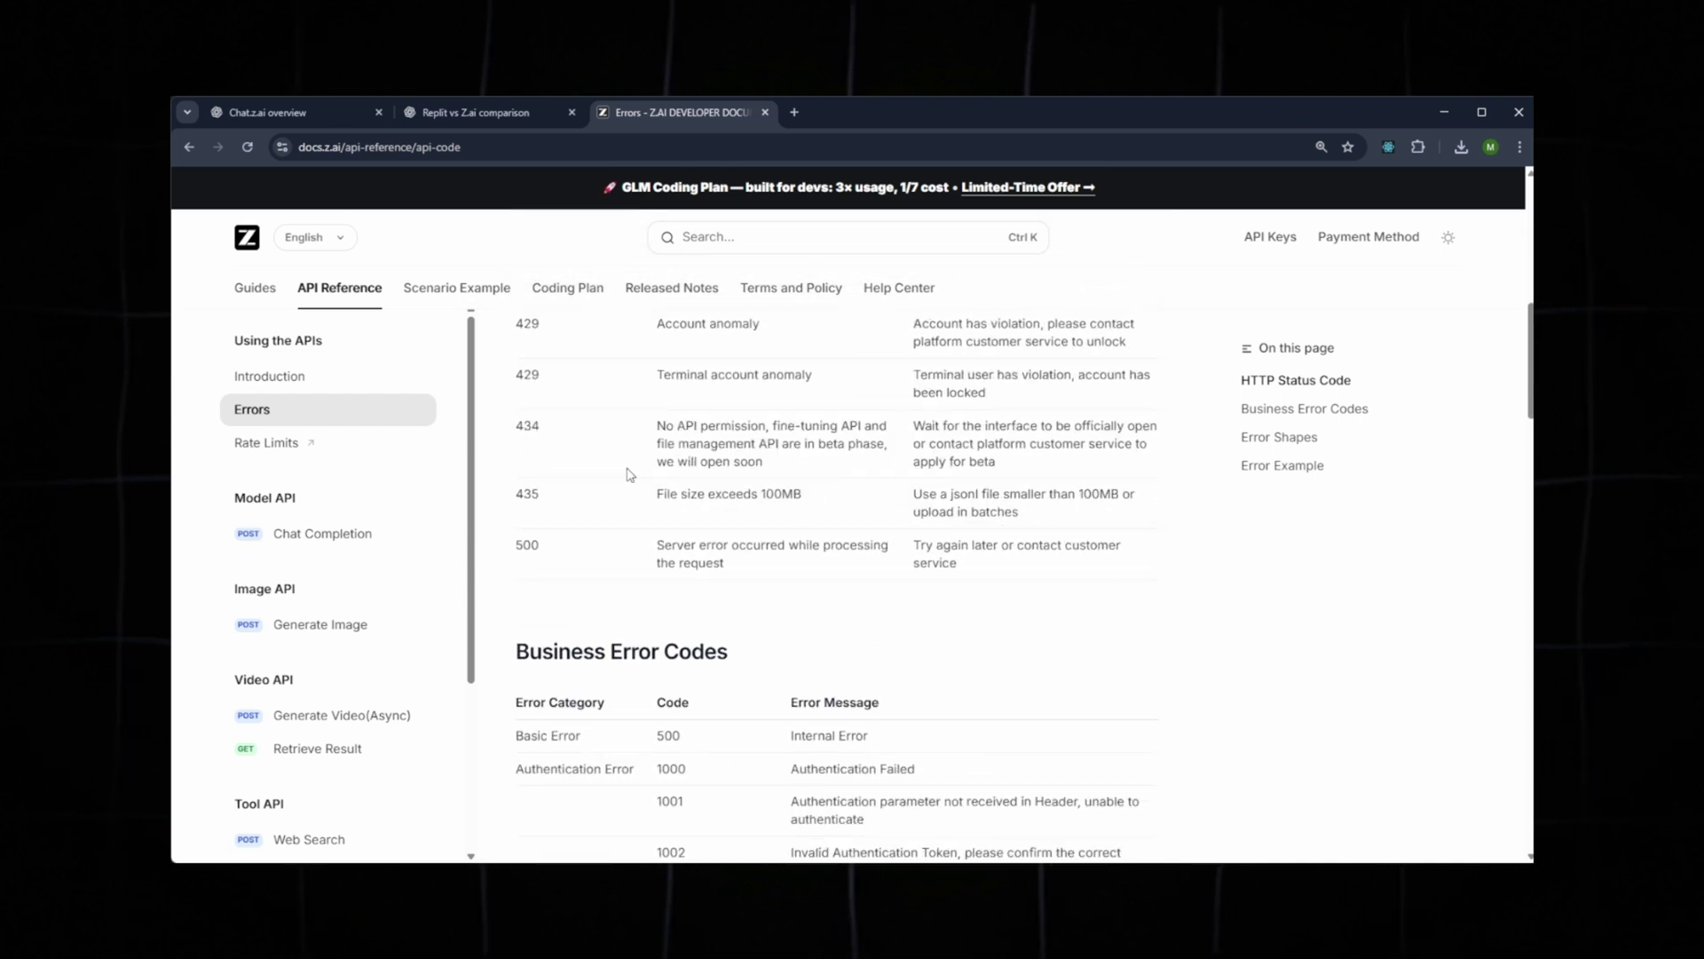
{"action": "scroll", "coordinate": [628, 473], "scroll_direction": "down", "scroll_amount": 1}
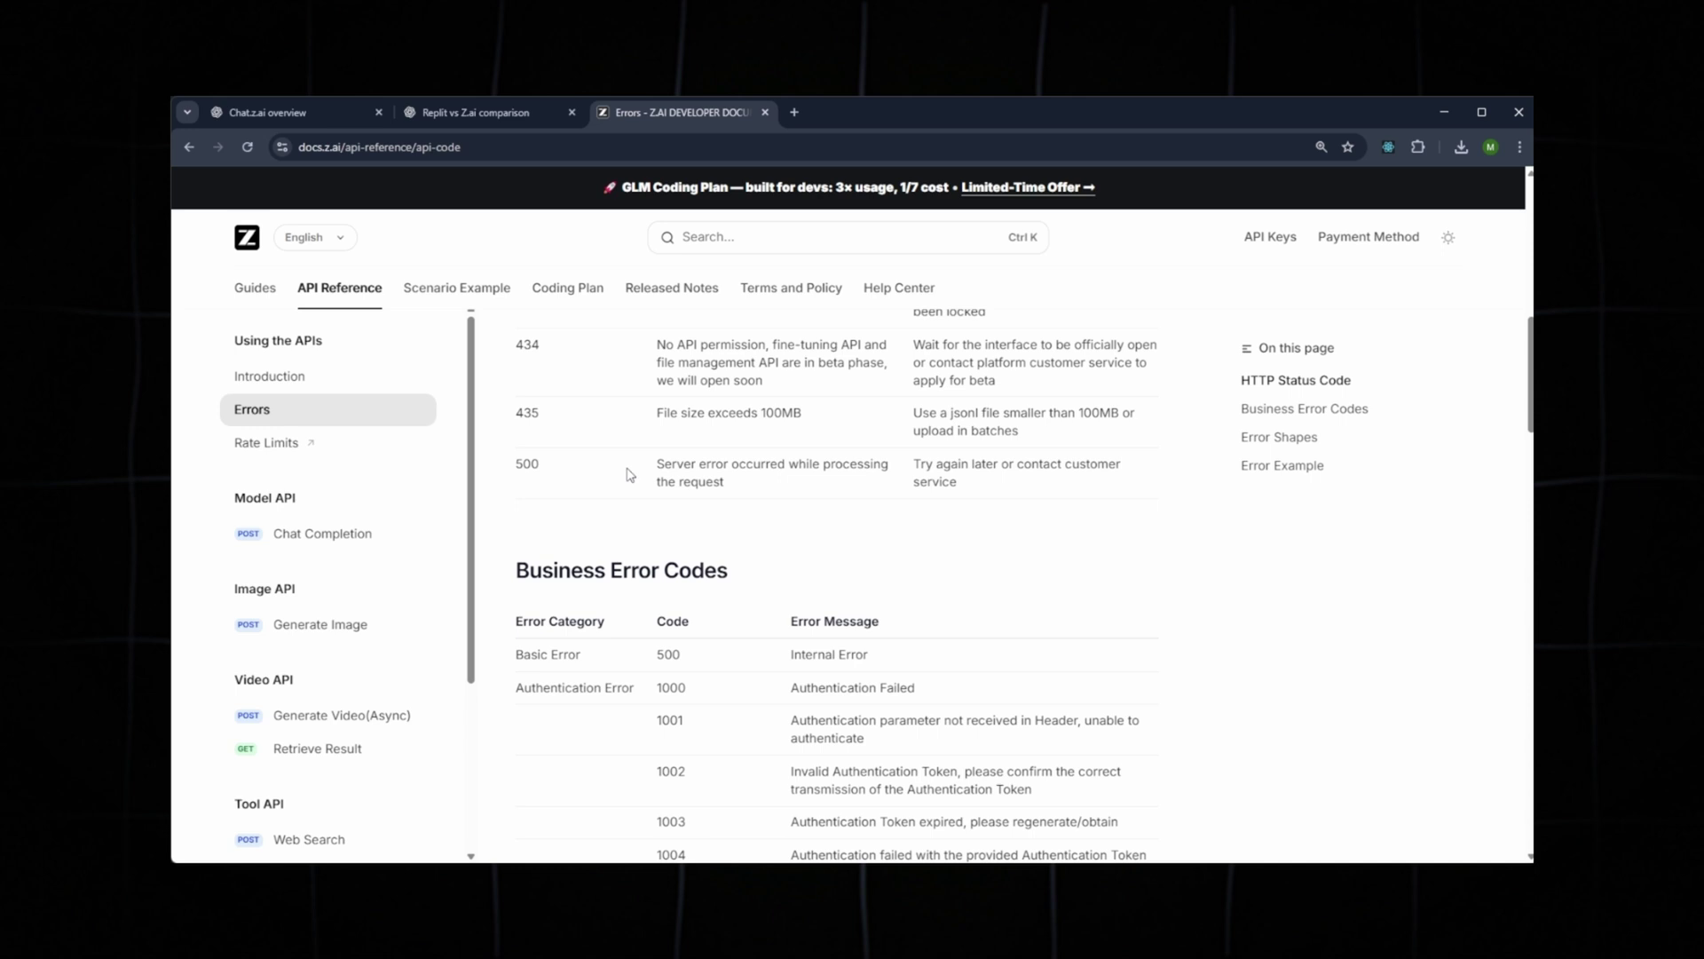
{"action": "left_click", "coordinate": [347, 552]}
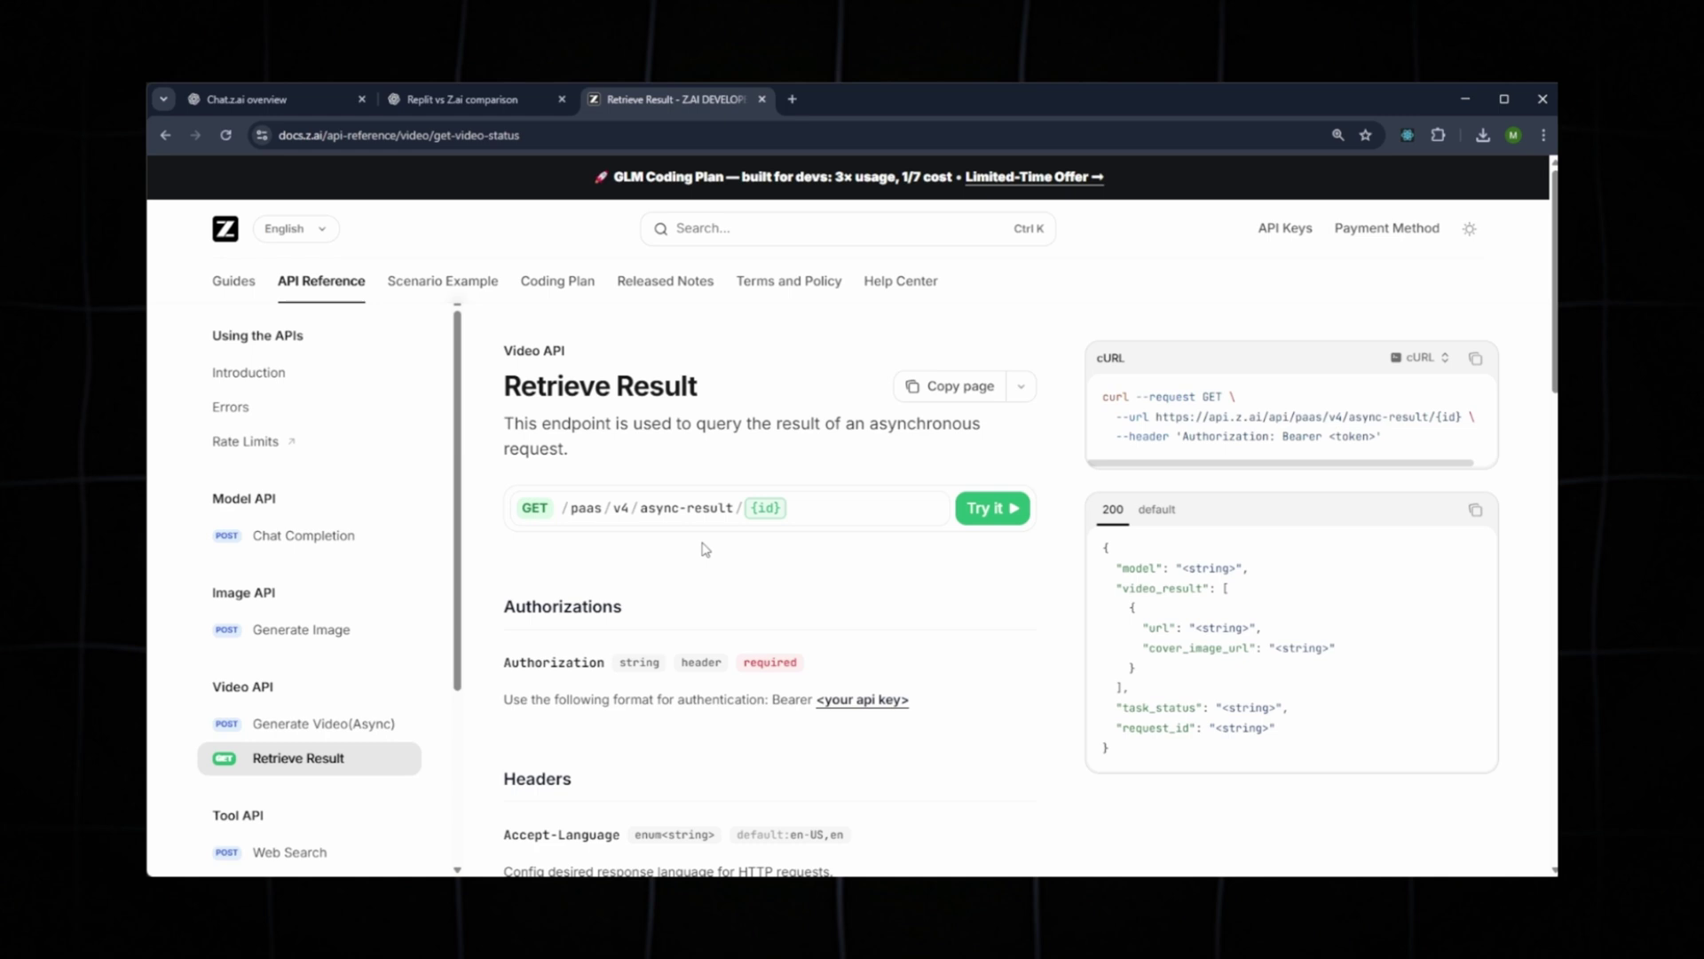
Open the GLM Coding Plan overview and highlight its 'Plans start at $3/month' intro.
{"action": "left_click", "coordinate": [567, 287]}
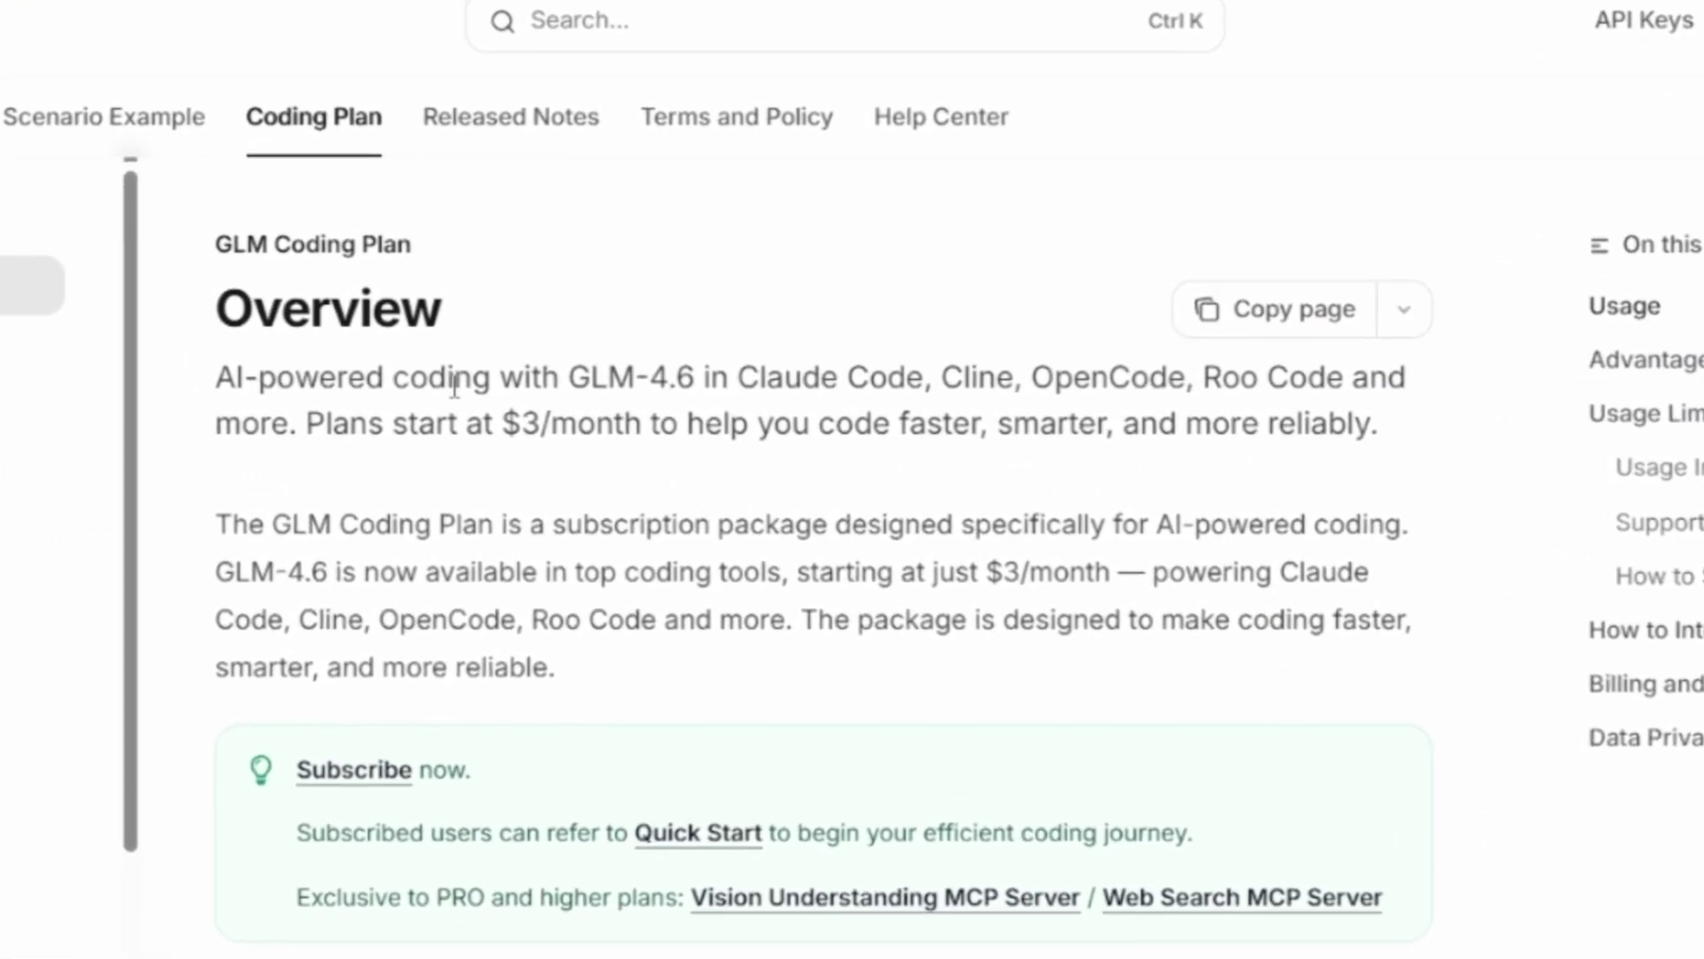
{"action": "left_click_drag", "start_coordinate": [574, 382], "coordinate": [710, 381]}
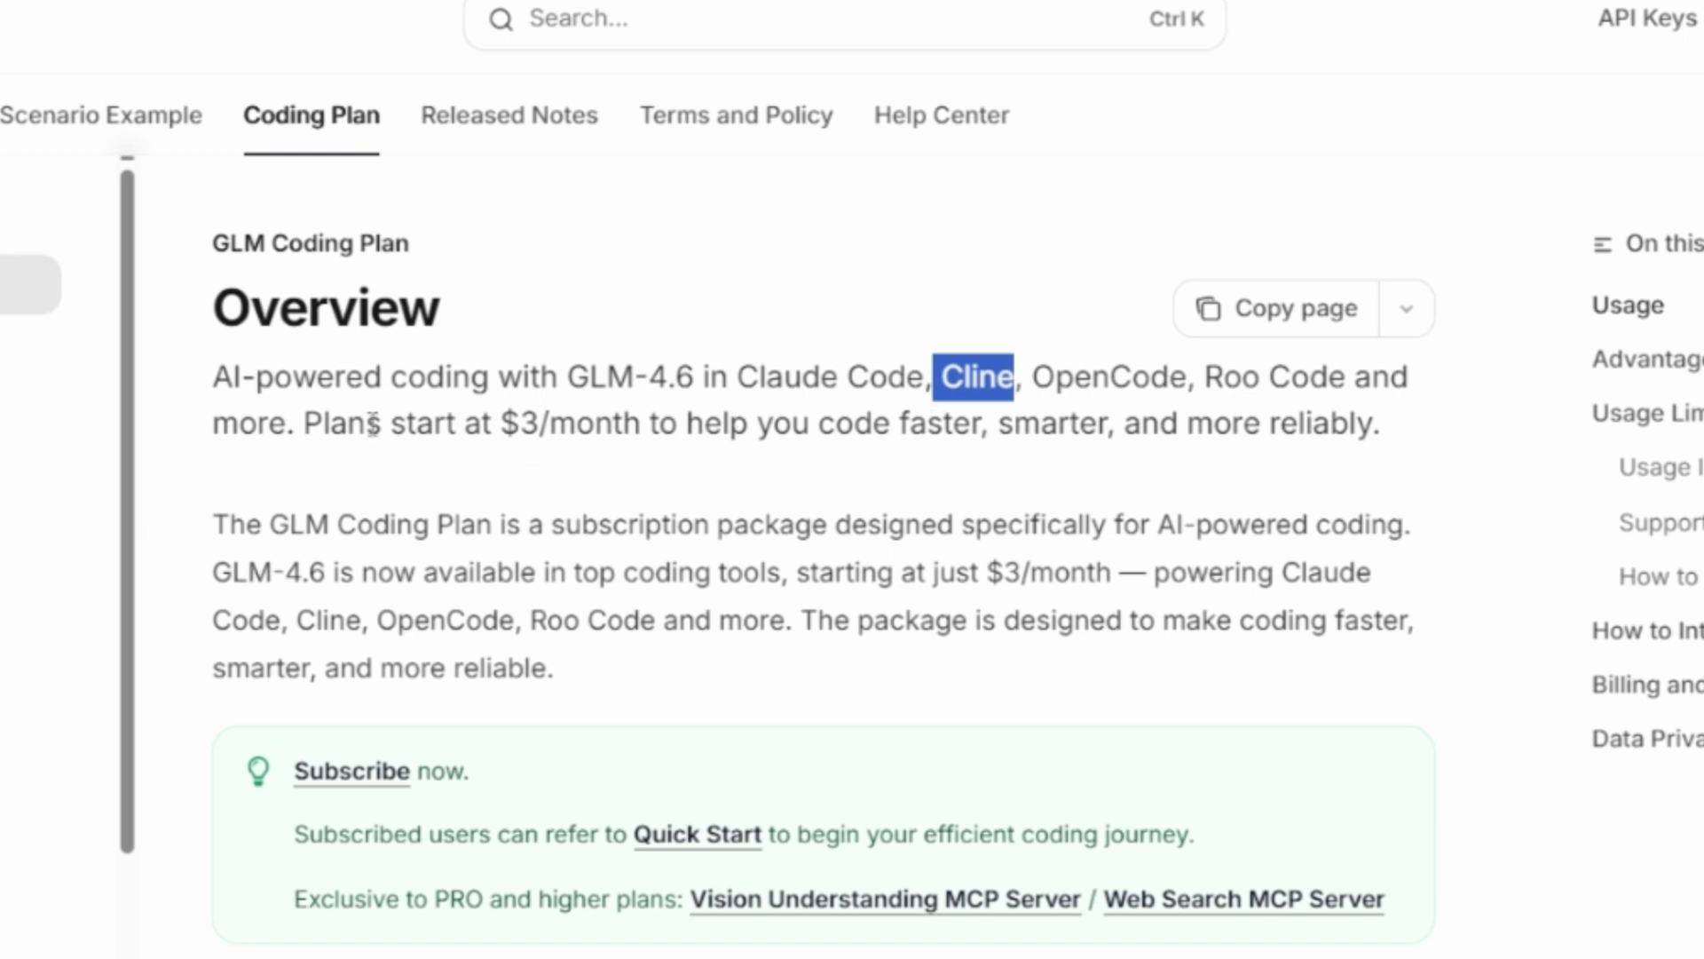
{"action": "left_click_drag", "start_coordinate": [306, 424], "coordinate": [645, 424]}
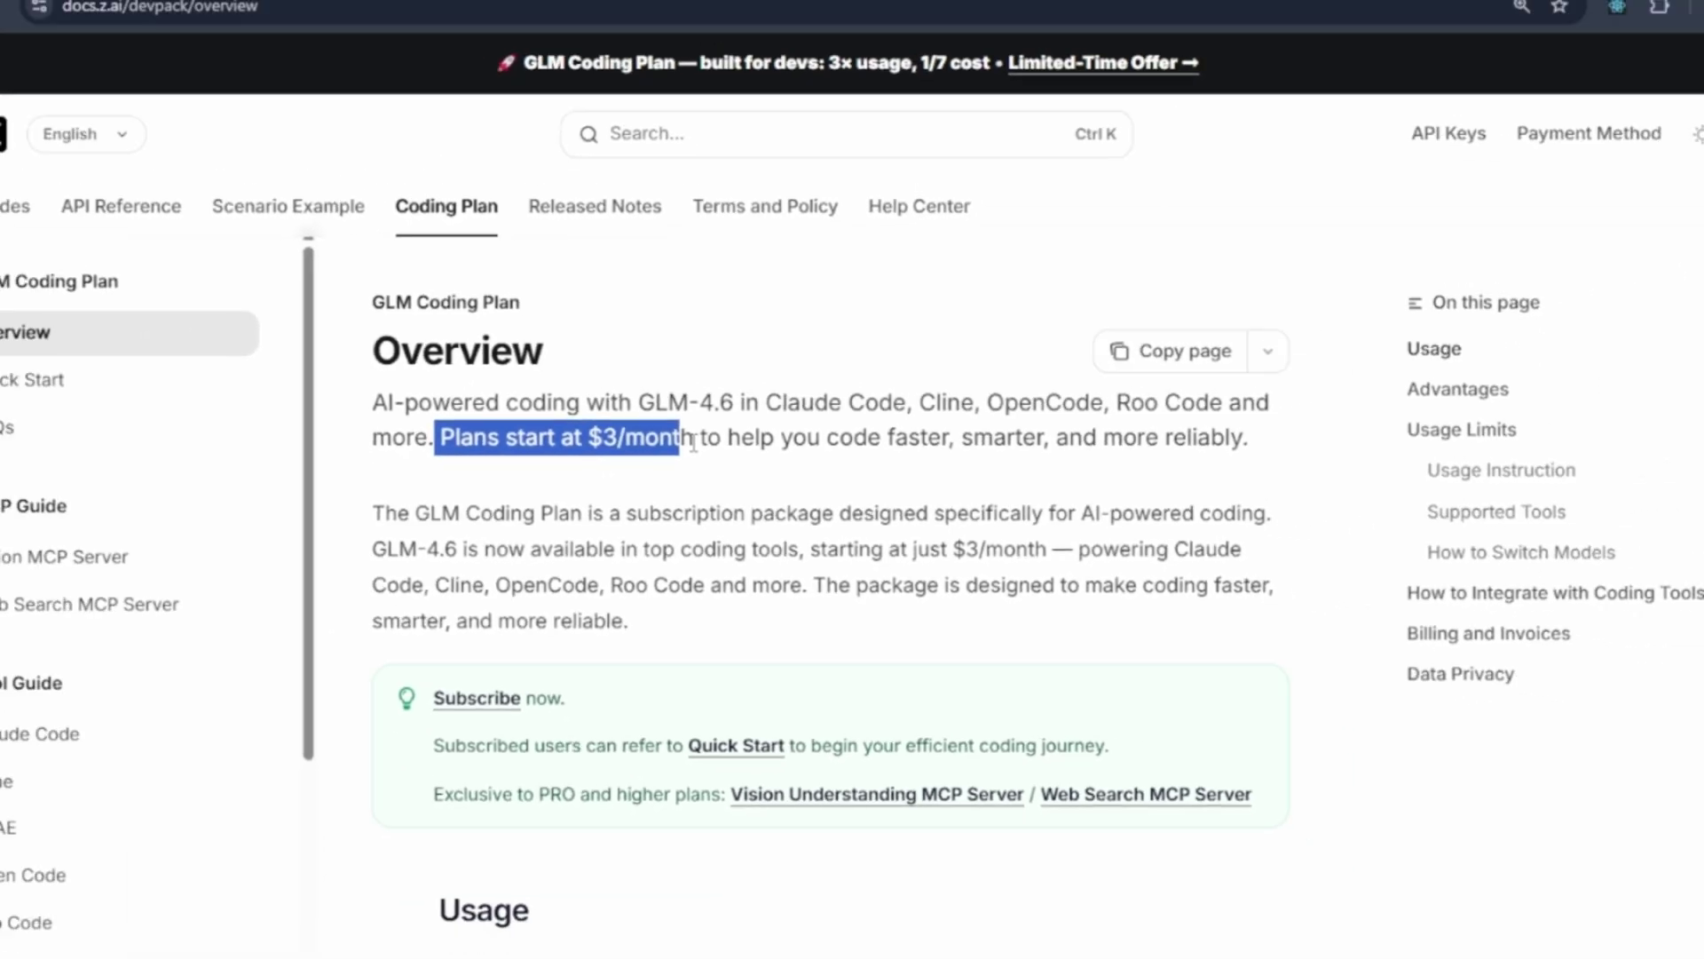
{"action": "left_click", "coordinate": [645, 424]}
Scroll through the Usage and Advantages sections down to Usage Limits.
{"action": "scroll", "coordinate": [660, 540], "scroll_direction": "down", "scroll_amount": 5}
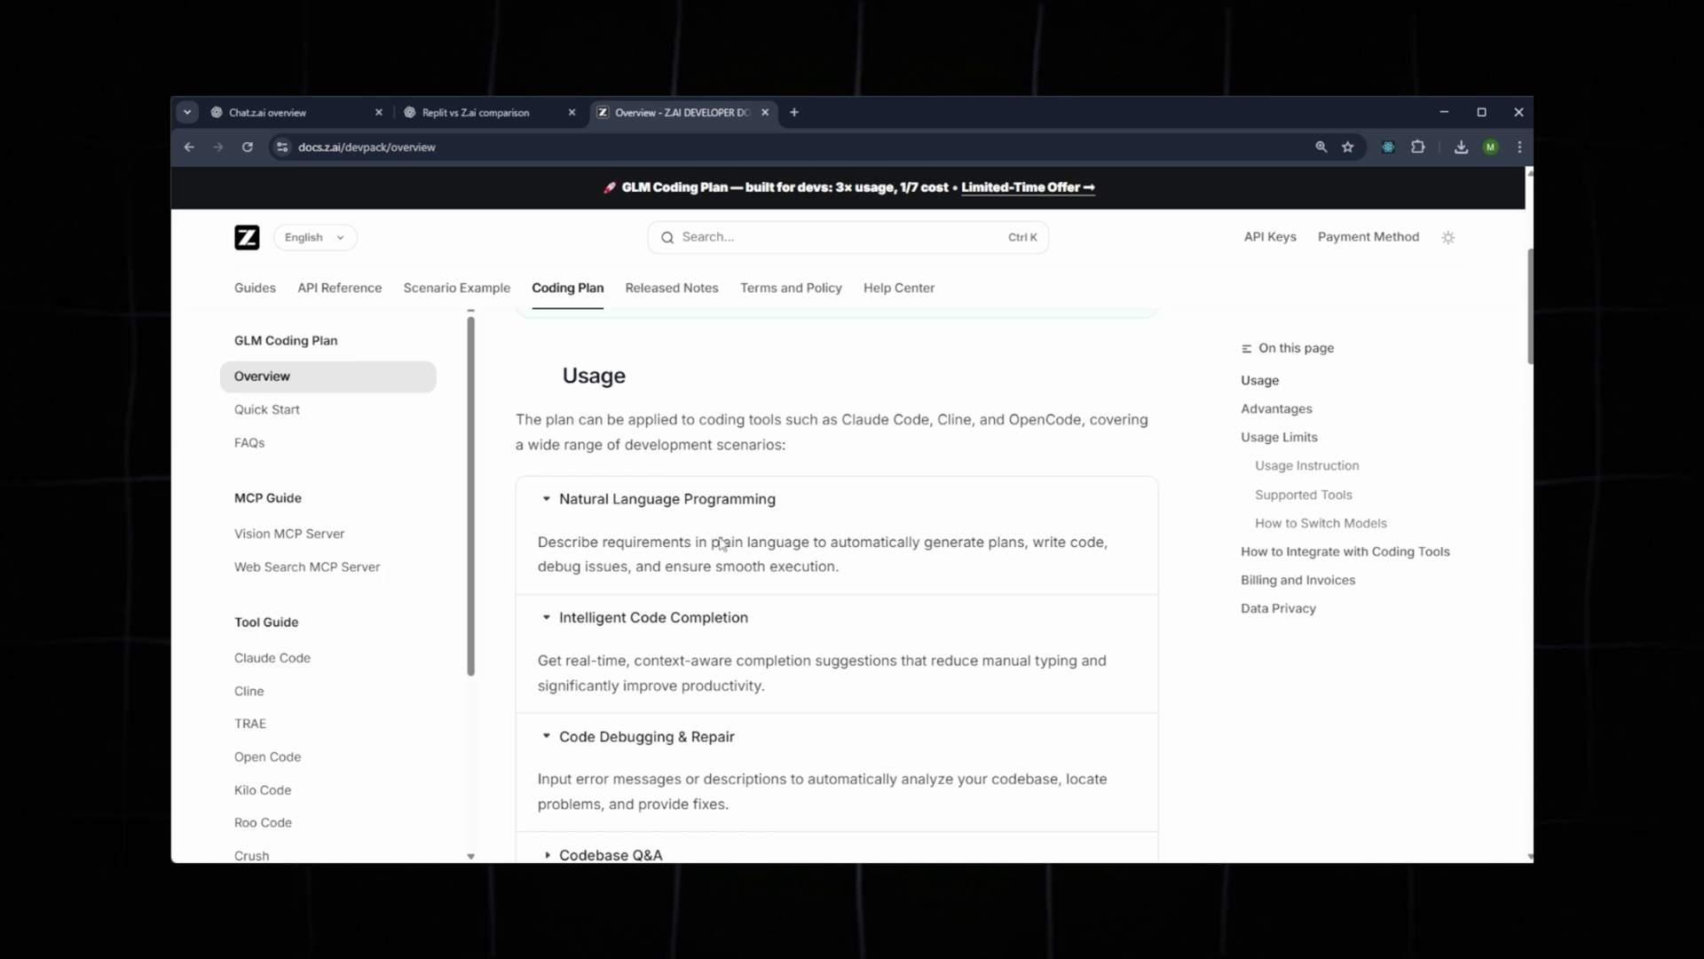
{"action": "scroll", "coordinate": [721, 543], "scroll_direction": "down", "scroll_amount": 2}
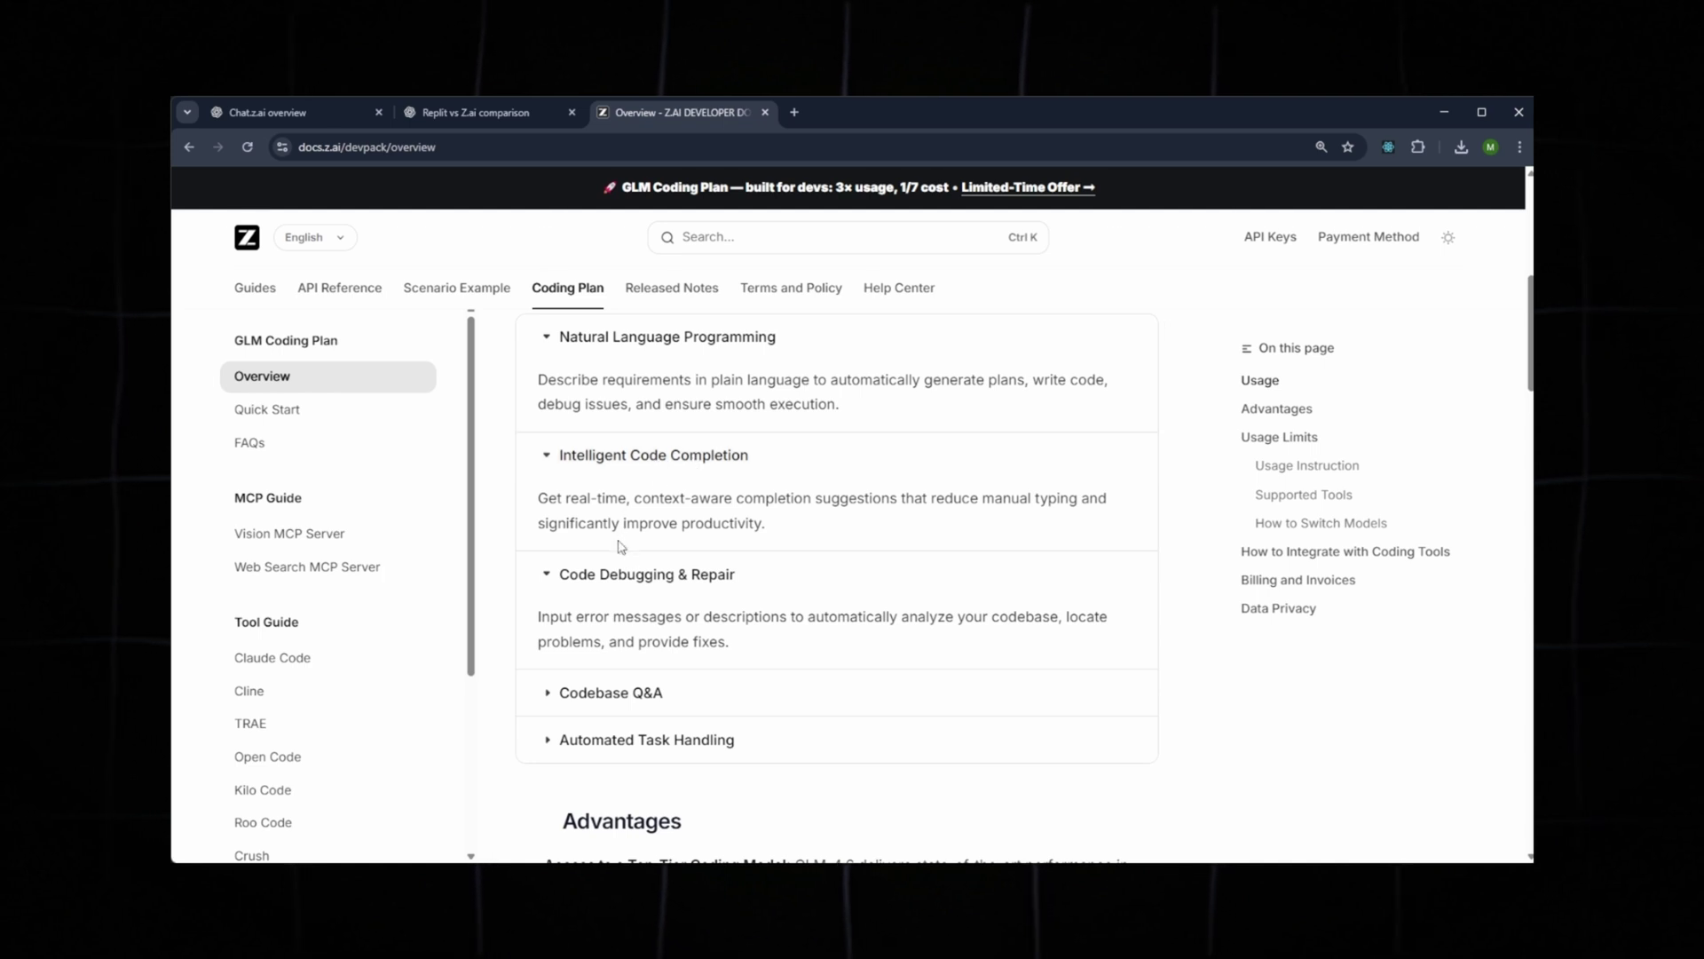
{"action": "scroll", "coordinate": [621, 546], "scroll_direction": "down", "scroll_amount": 4}
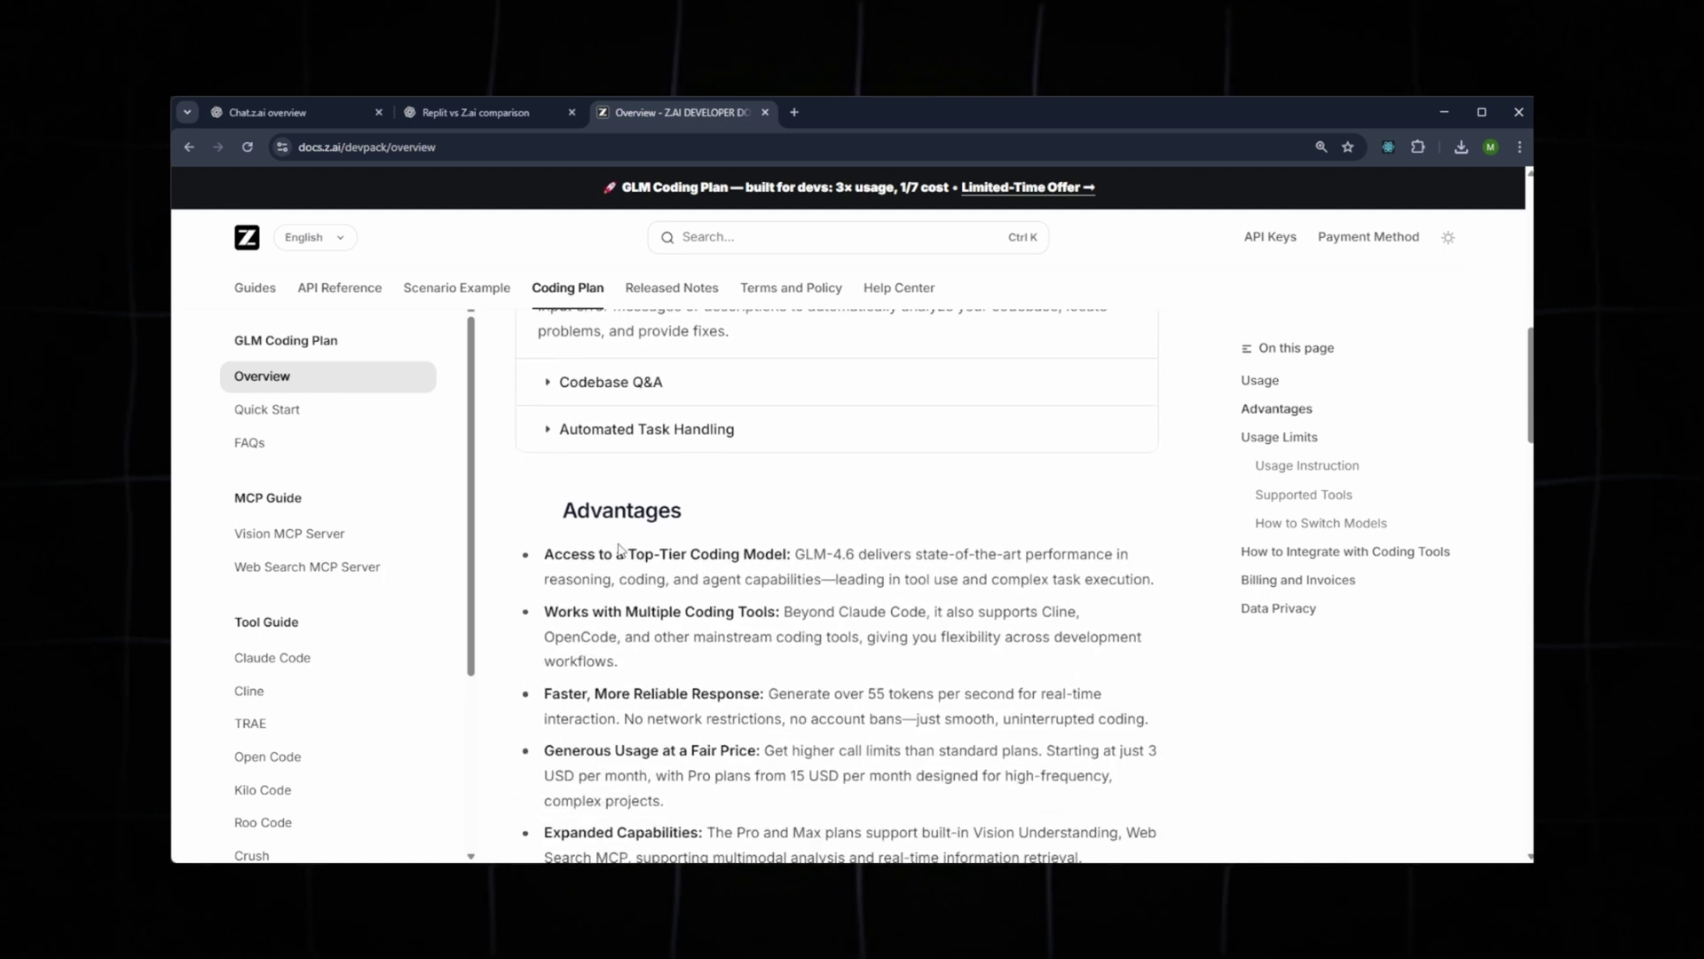
{"action": "scroll", "coordinate": [621, 548], "scroll_direction": "down", "scroll_amount": 1}
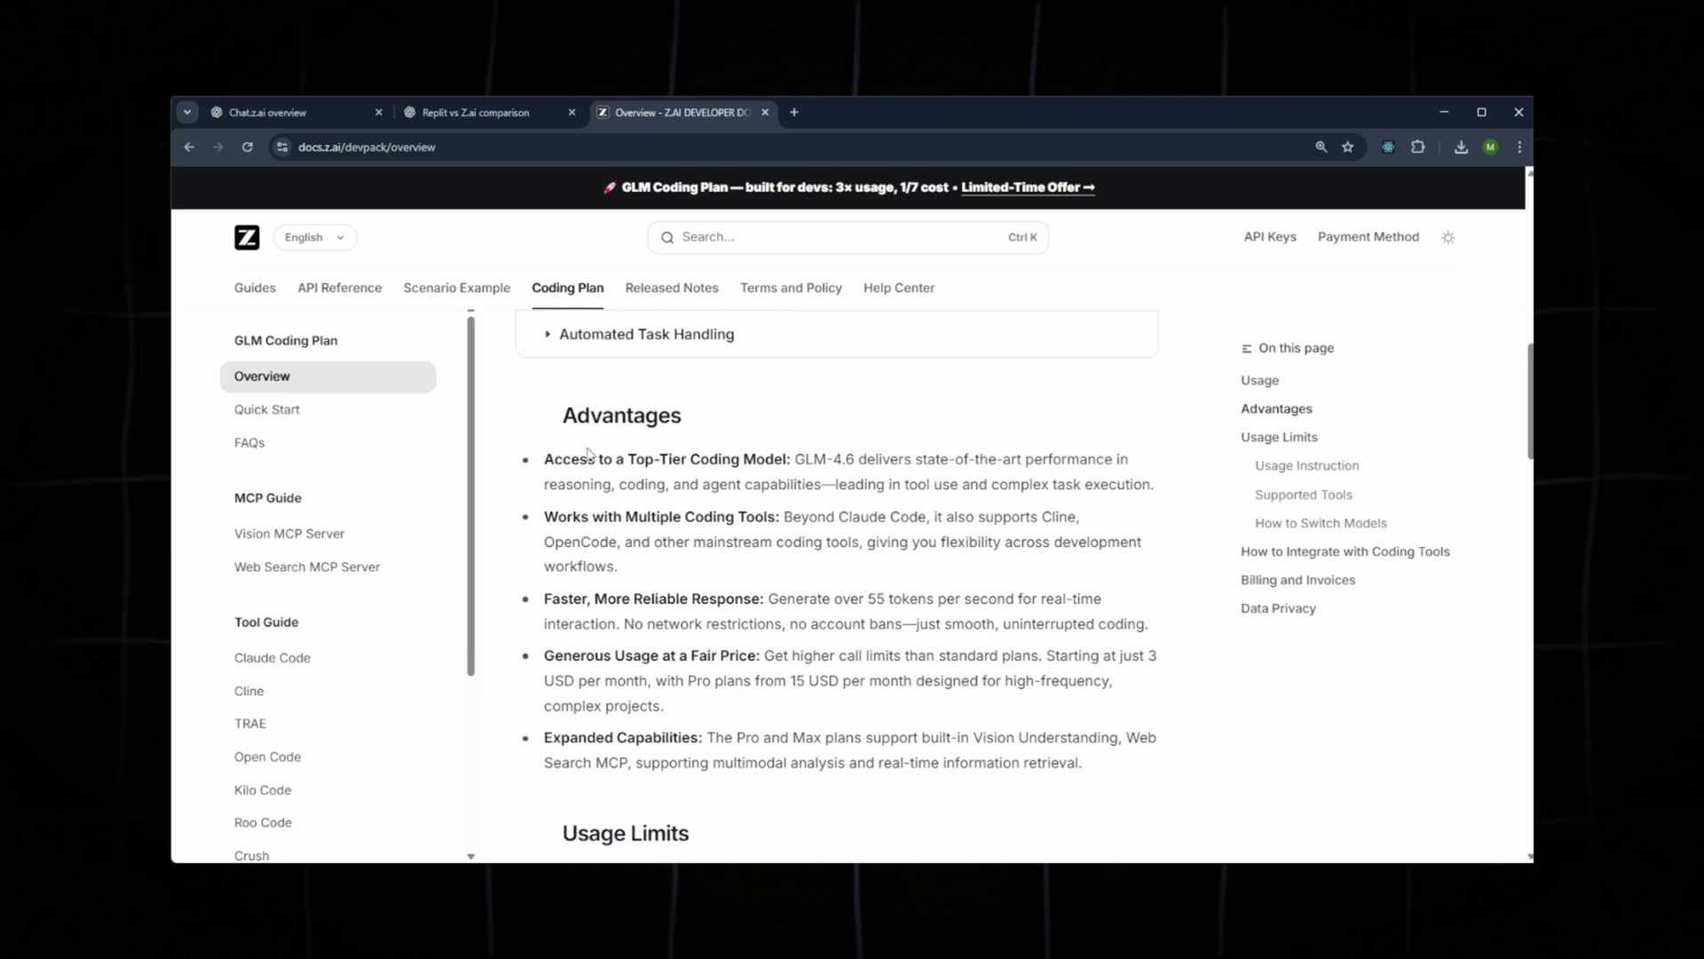
{"action": "scroll", "coordinate": [599, 471], "scroll_direction": "down", "scroll_amount": 5}
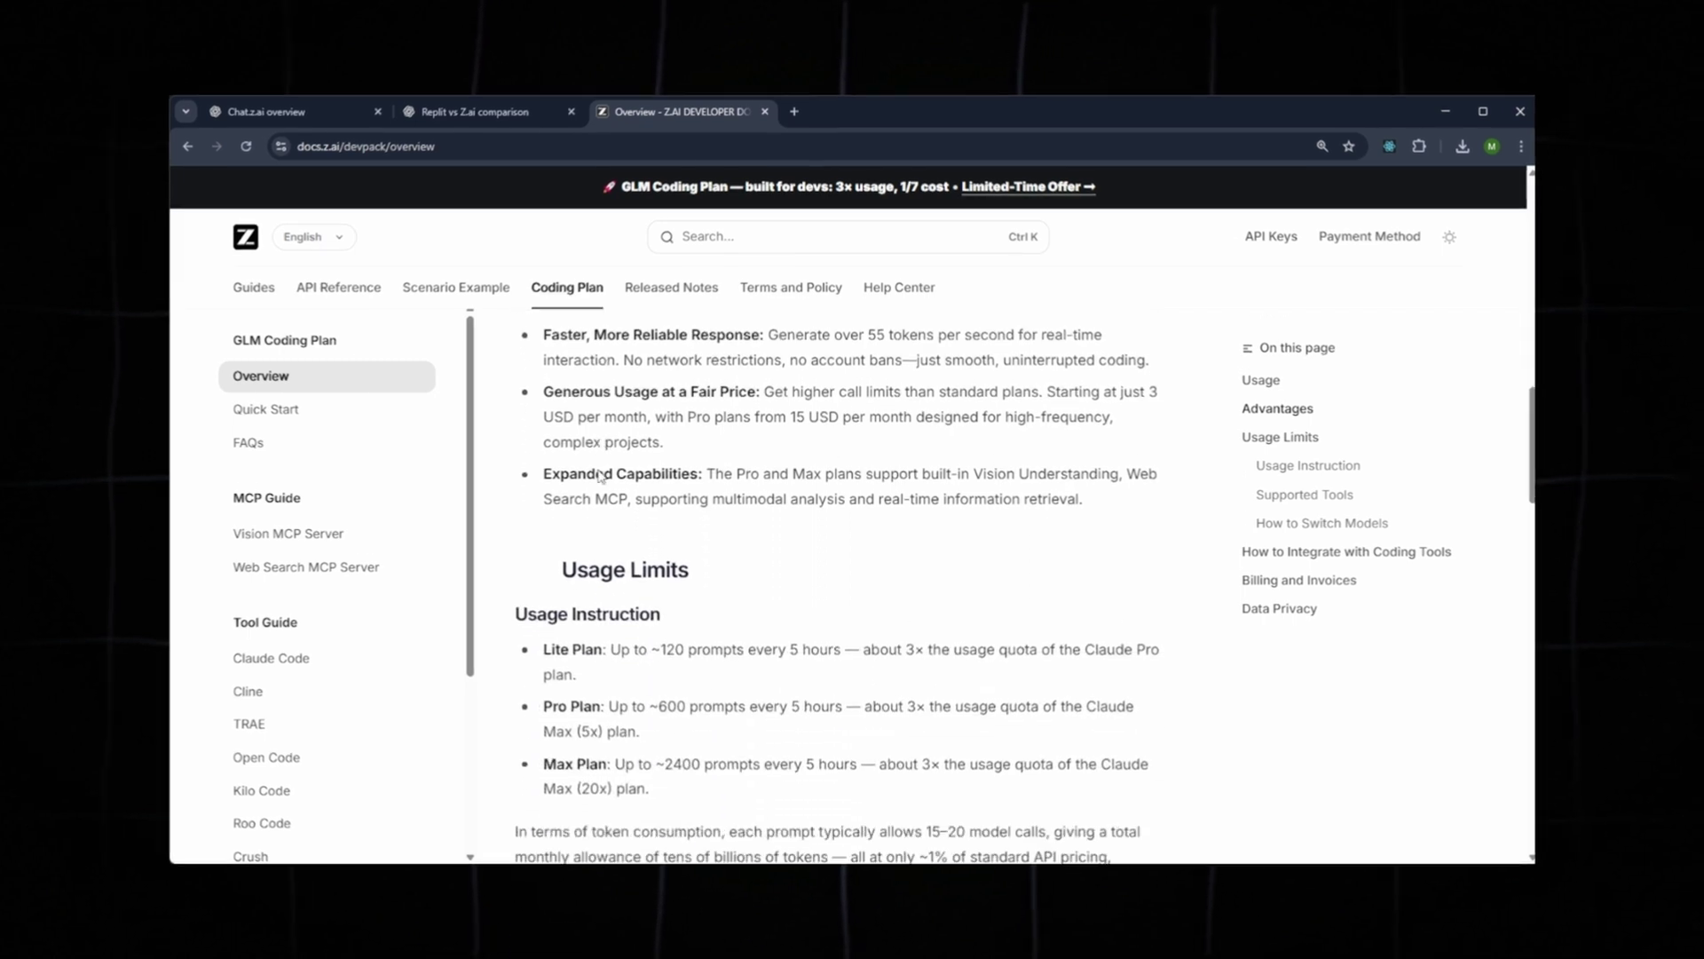
Highlight the Lite, Pro and Max prompt limits, check Supported Tools, and open Released Notes.
{"action": "left_click_drag", "start_coordinate": [531, 424], "coordinate": [837, 406]}
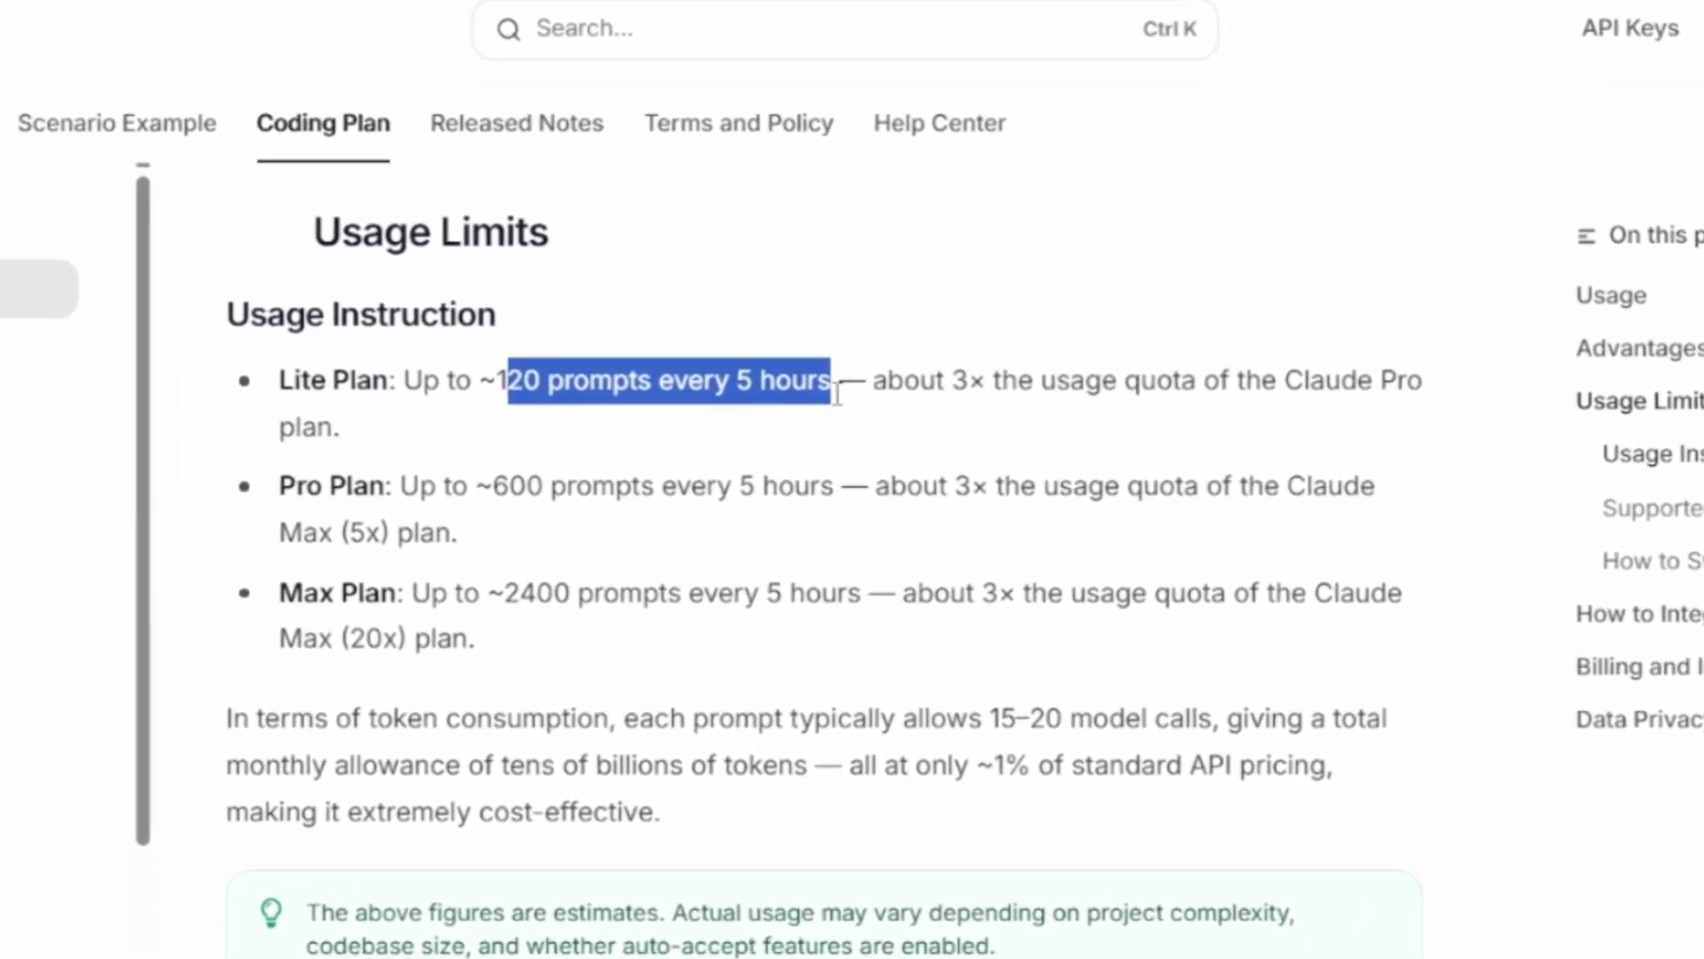
{"action": "left_click_drag", "start_coordinate": [206, 479], "coordinate": [822, 484]}
{"action": "left_click", "coordinate": [835, 484]}
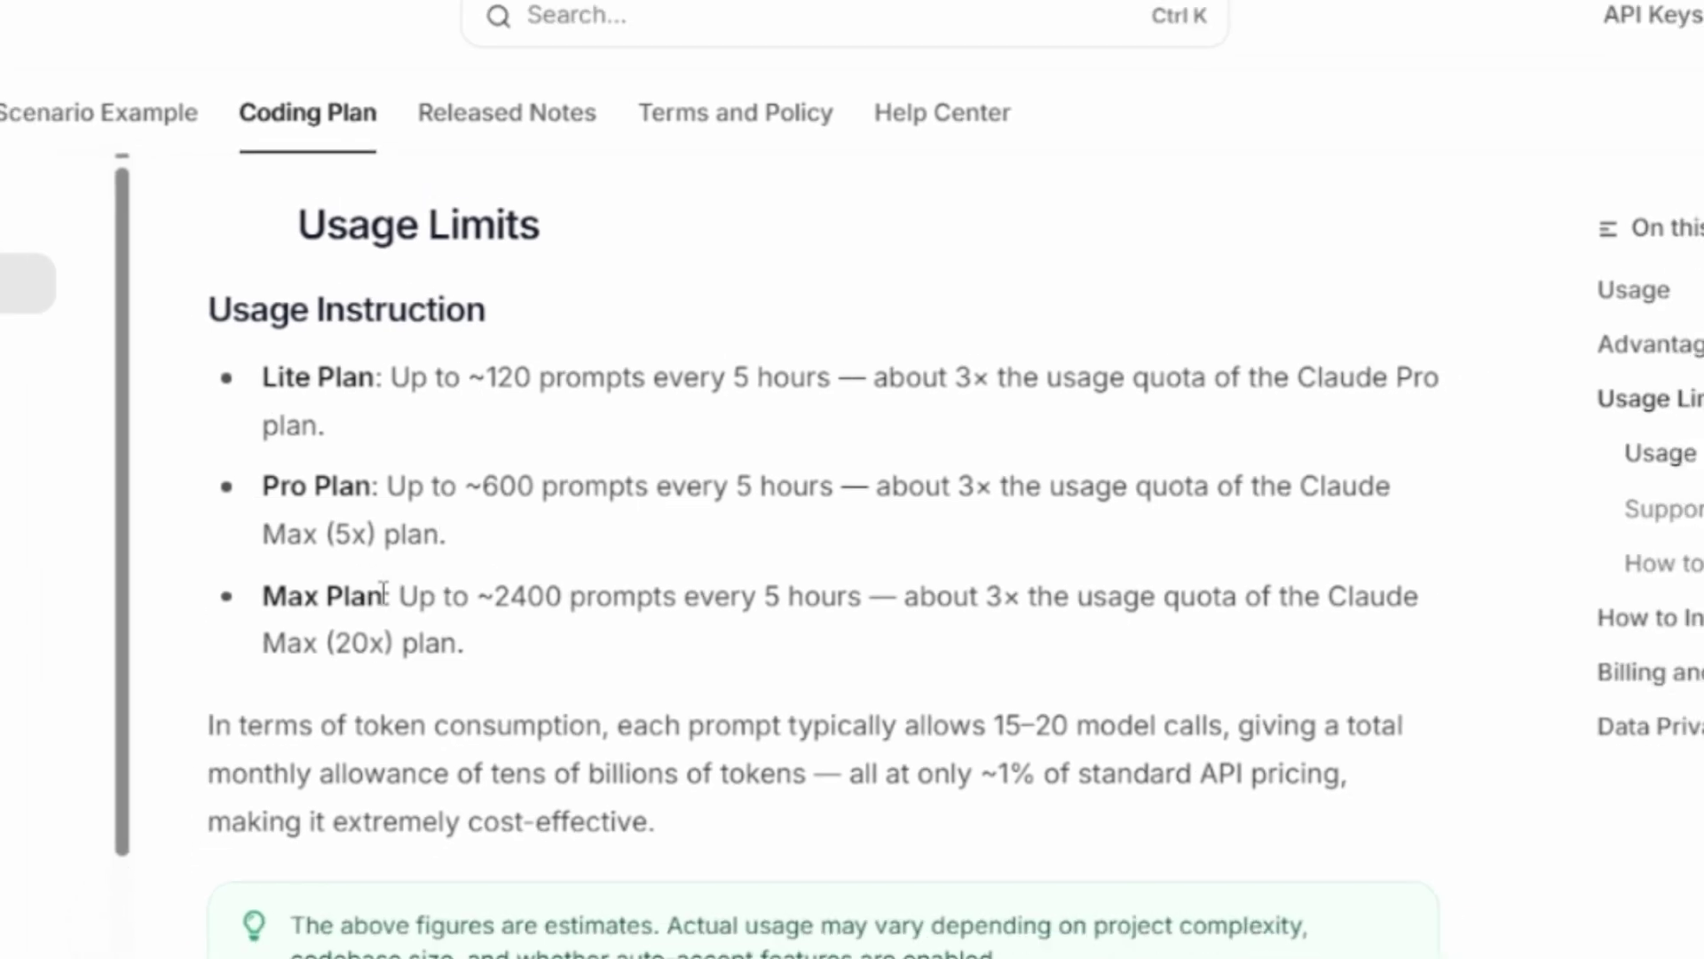
{"action": "left_click_drag", "start_coordinate": [287, 595], "coordinate": [644, 596]}
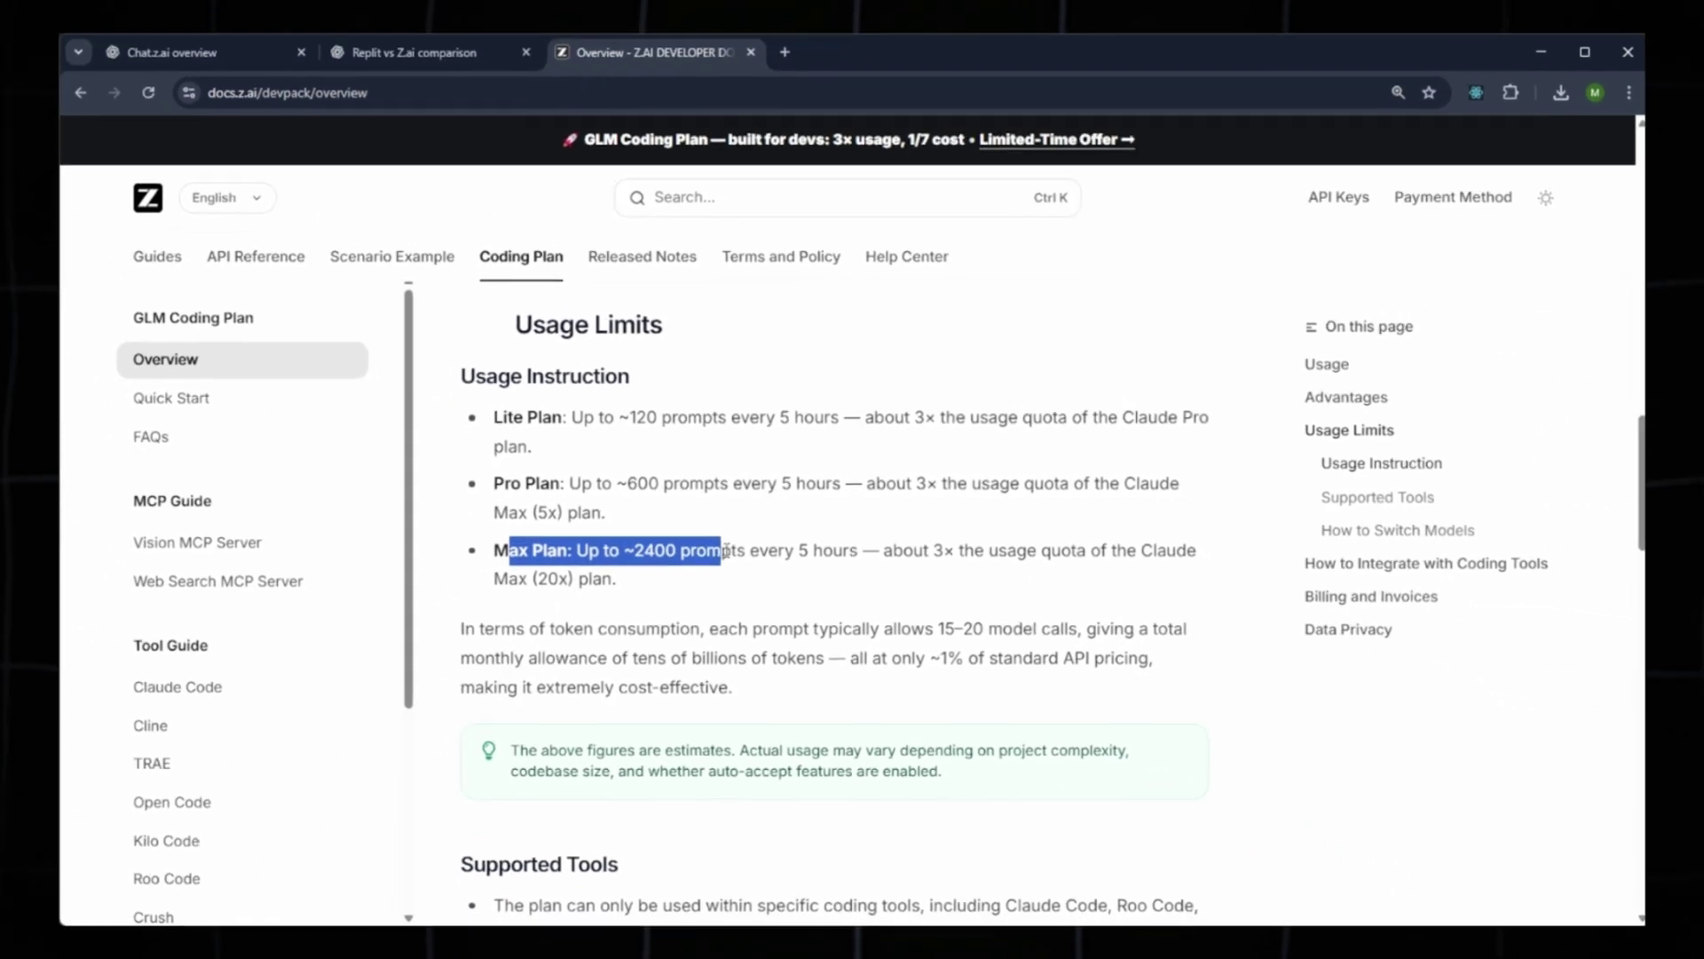
{"action": "left_click", "coordinate": [729, 552]}
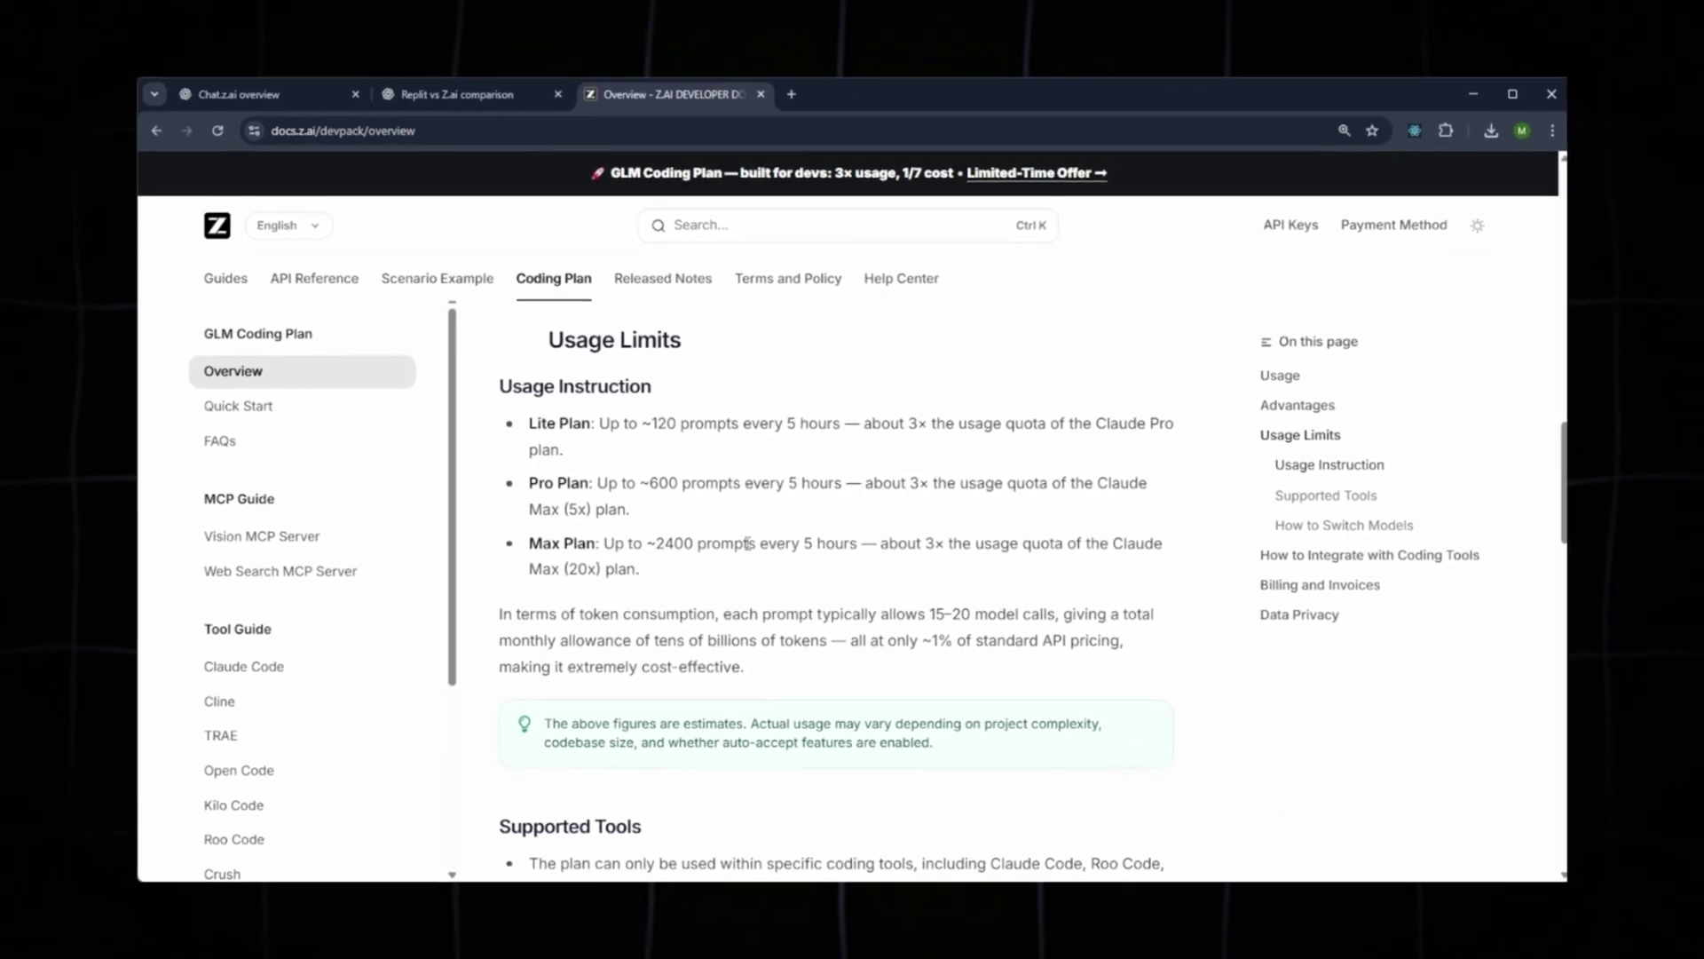
{"action": "scroll", "coordinate": [753, 541], "scroll_direction": "down", "scroll_amount": 5}
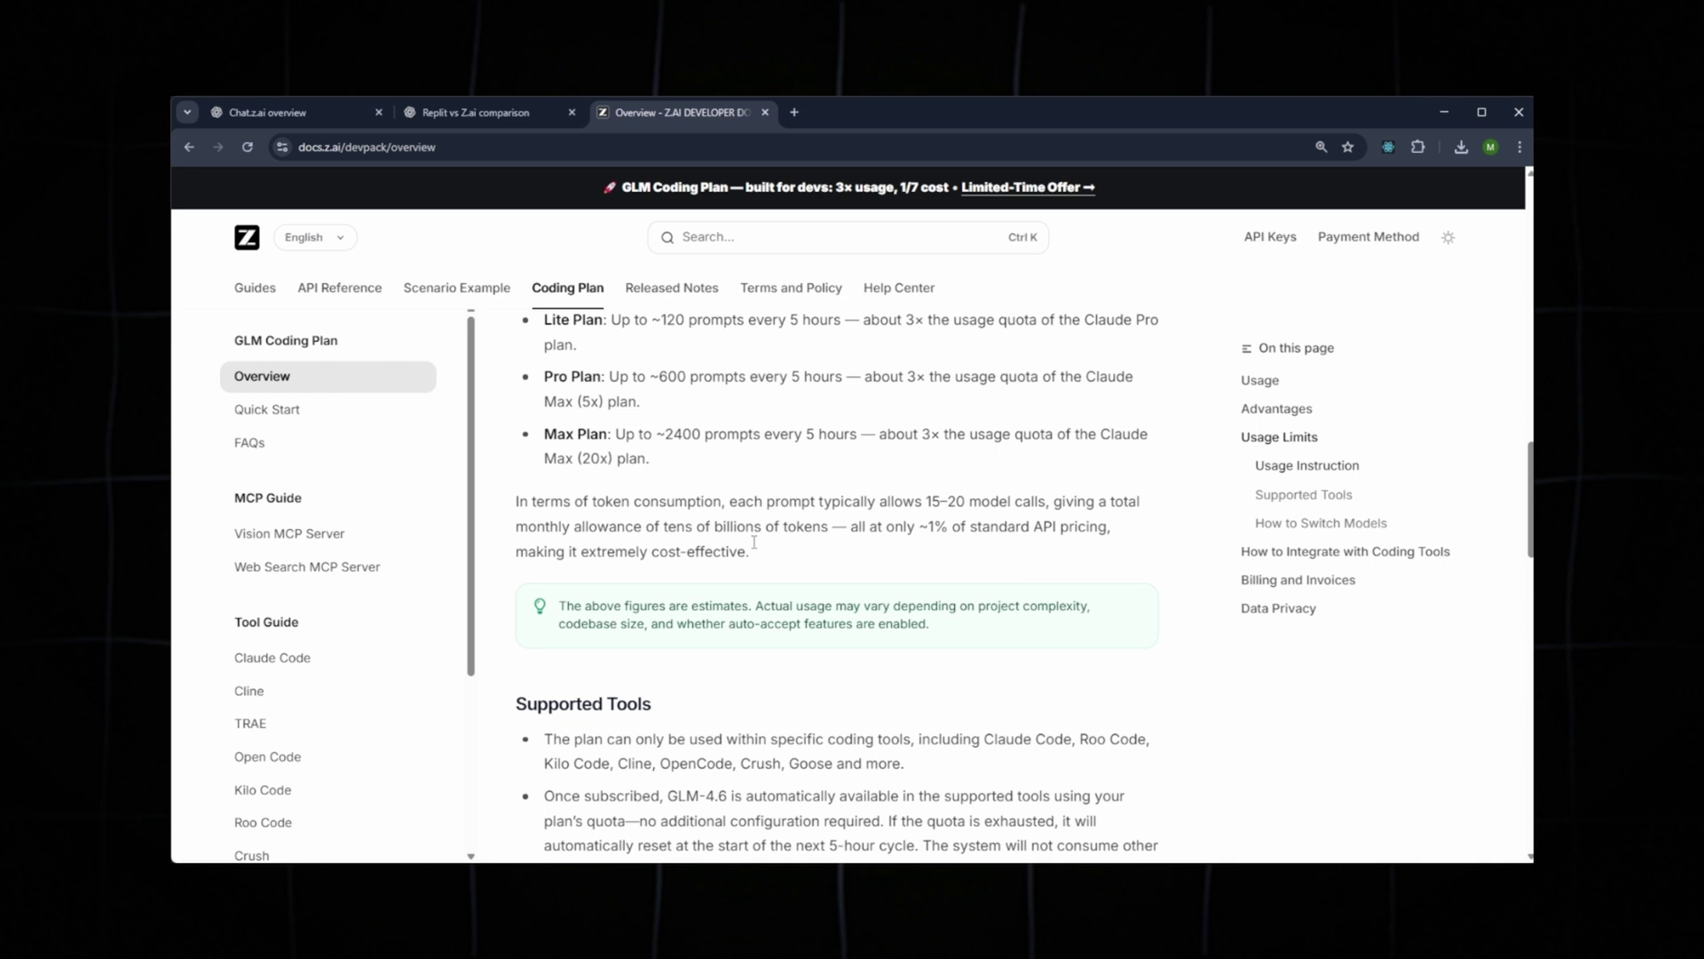
{"action": "scroll", "coordinate": [637, 355], "scroll_direction": "up", "scroll_amount": 1}
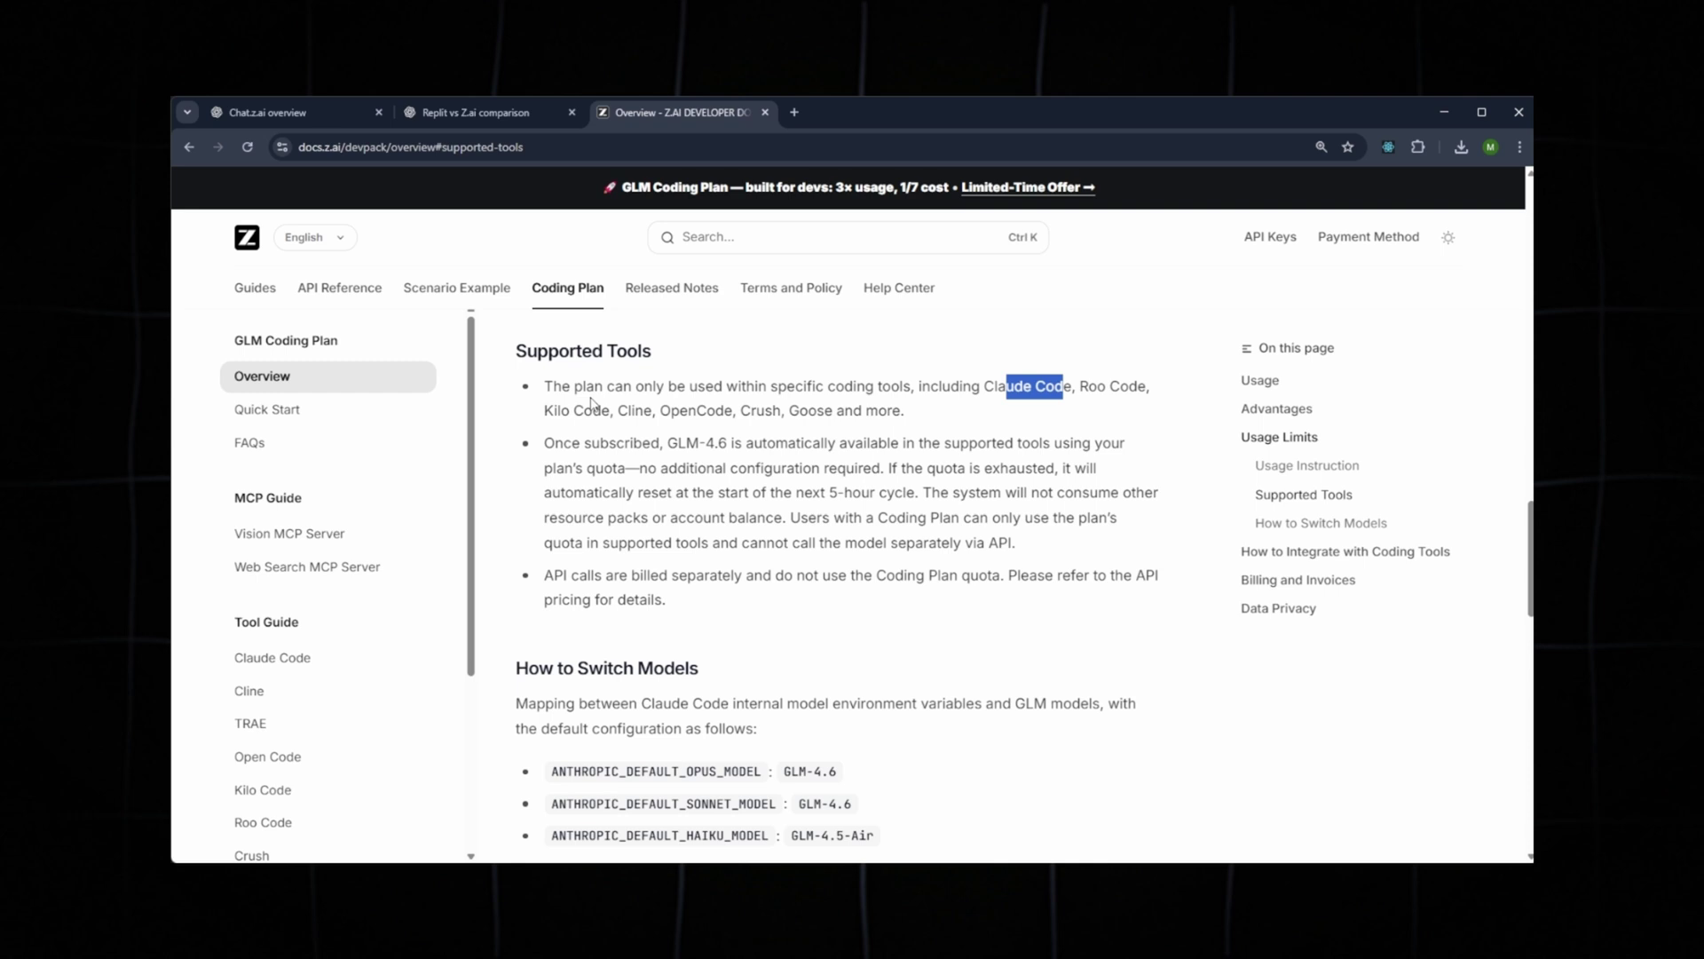
{"action": "left_click", "coordinate": [672, 288]}
Highlight the New Released heading and the 2025-09-30 GLM-4.6 entry, then open Coding Plan pricing.
{"action": "left_click_drag", "start_coordinate": [515, 359], "coordinate": [693, 359]}
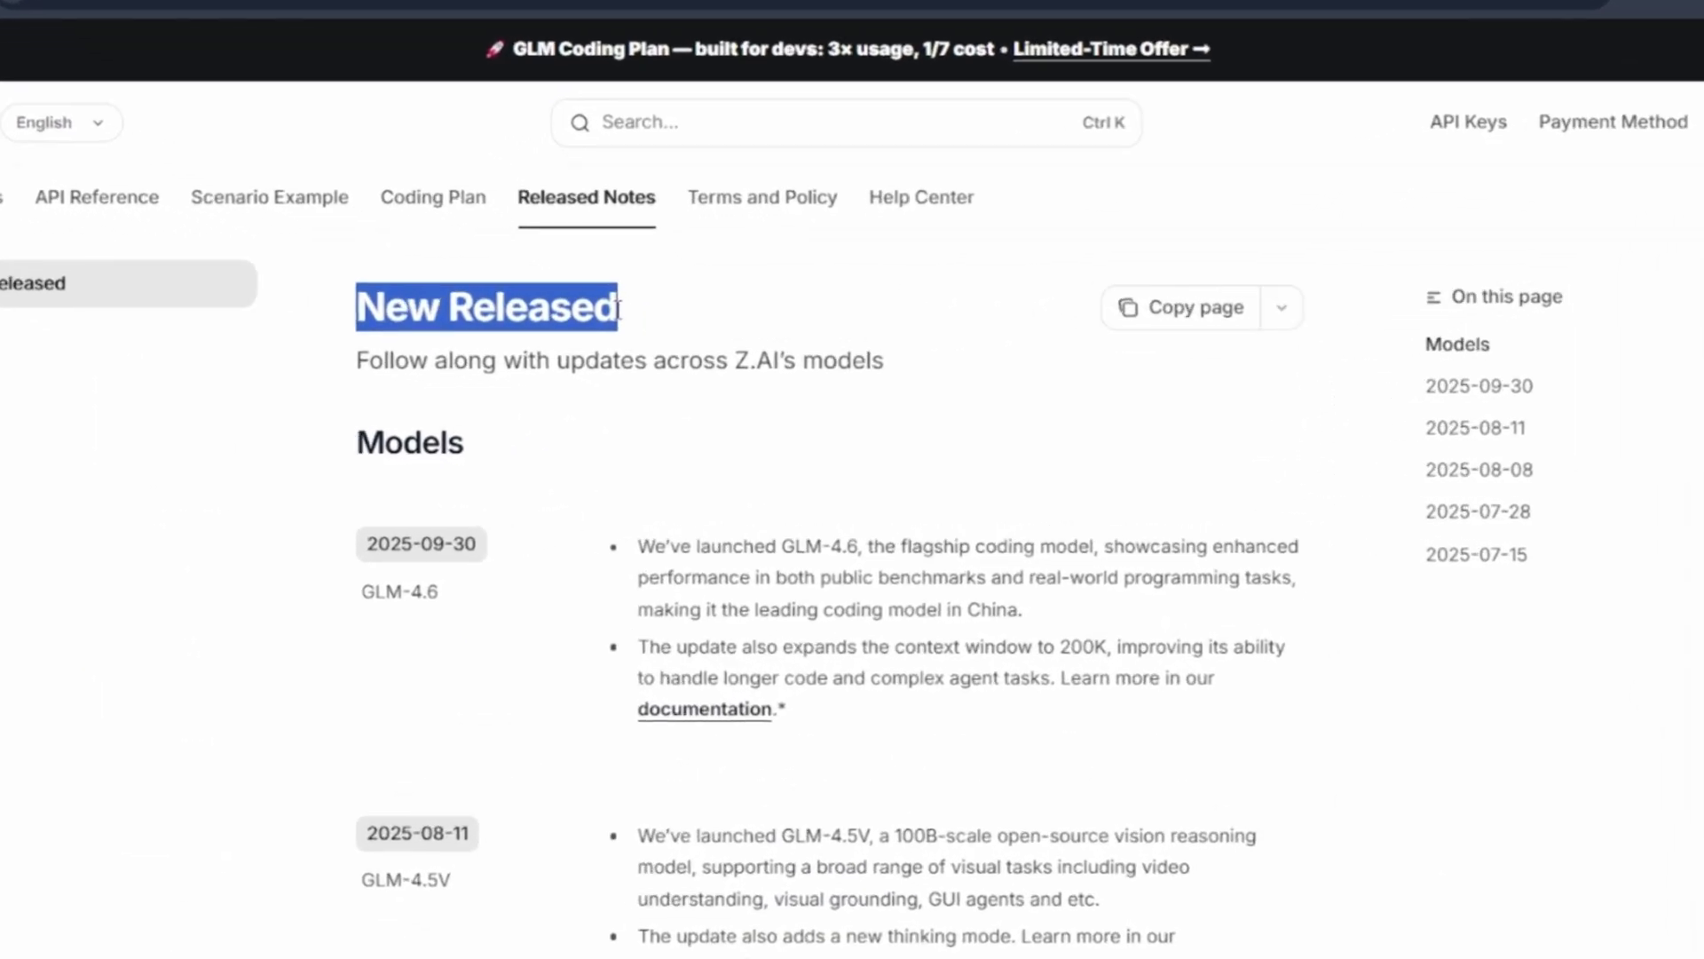
{"action": "left_click", "coordinate": [619, 308]}
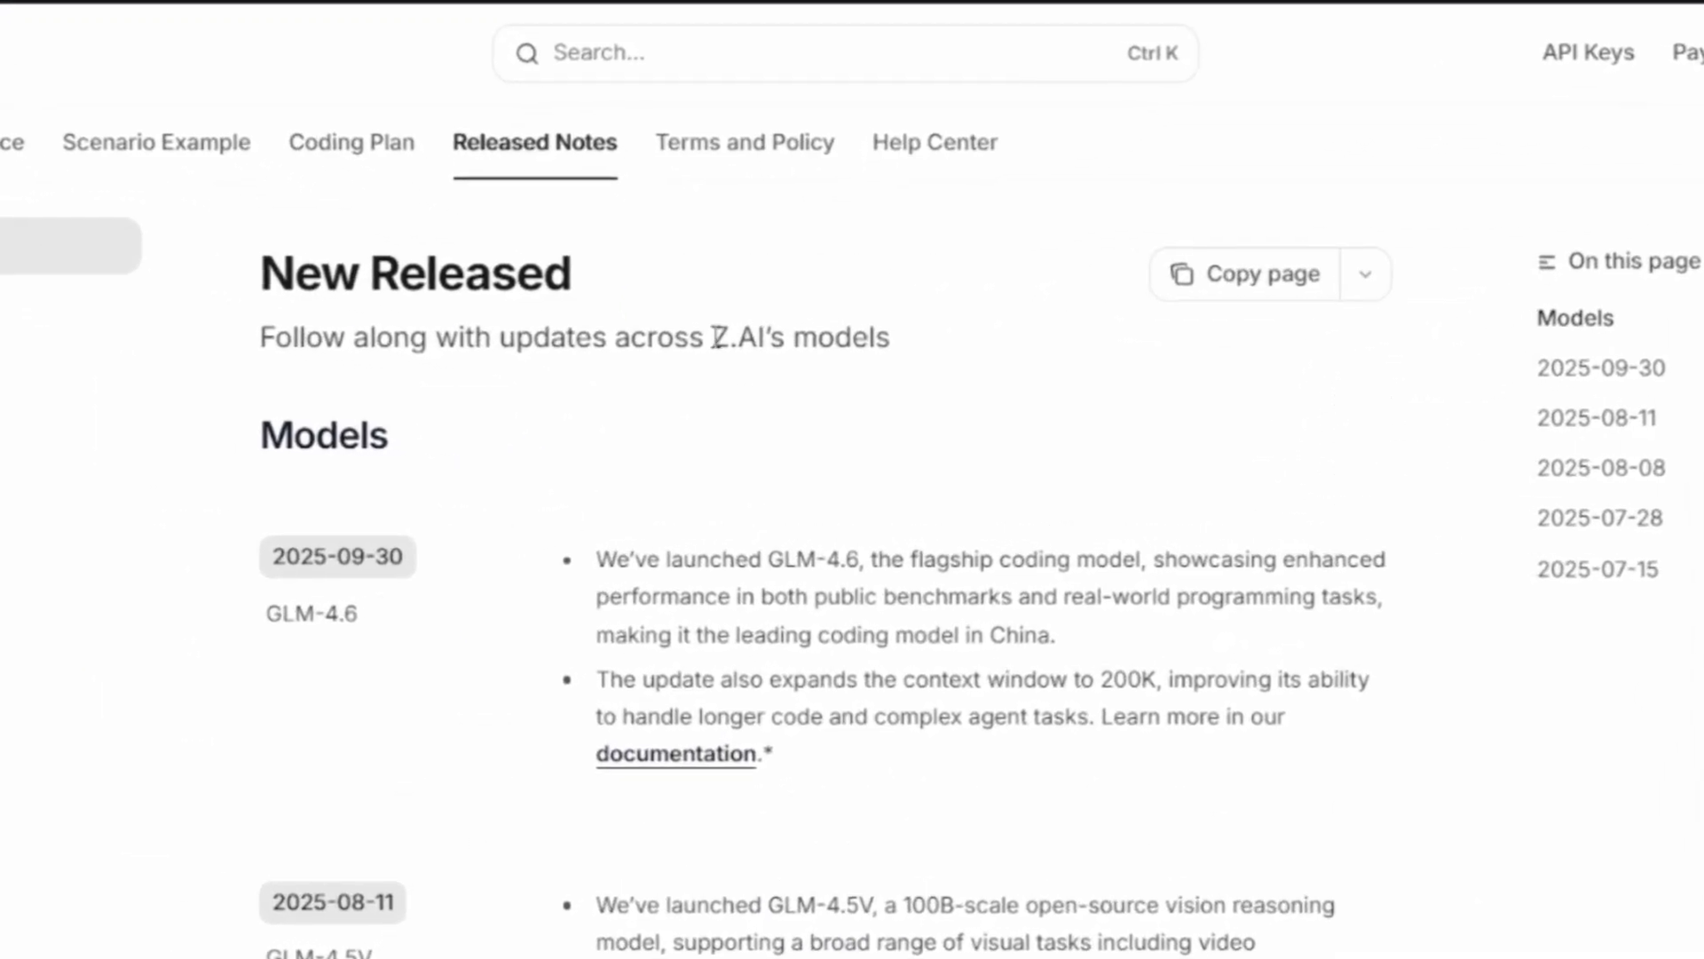
{"action": "left_click_drag", "start_coordinate": [251, 636], "coordinate": [392, 611]}
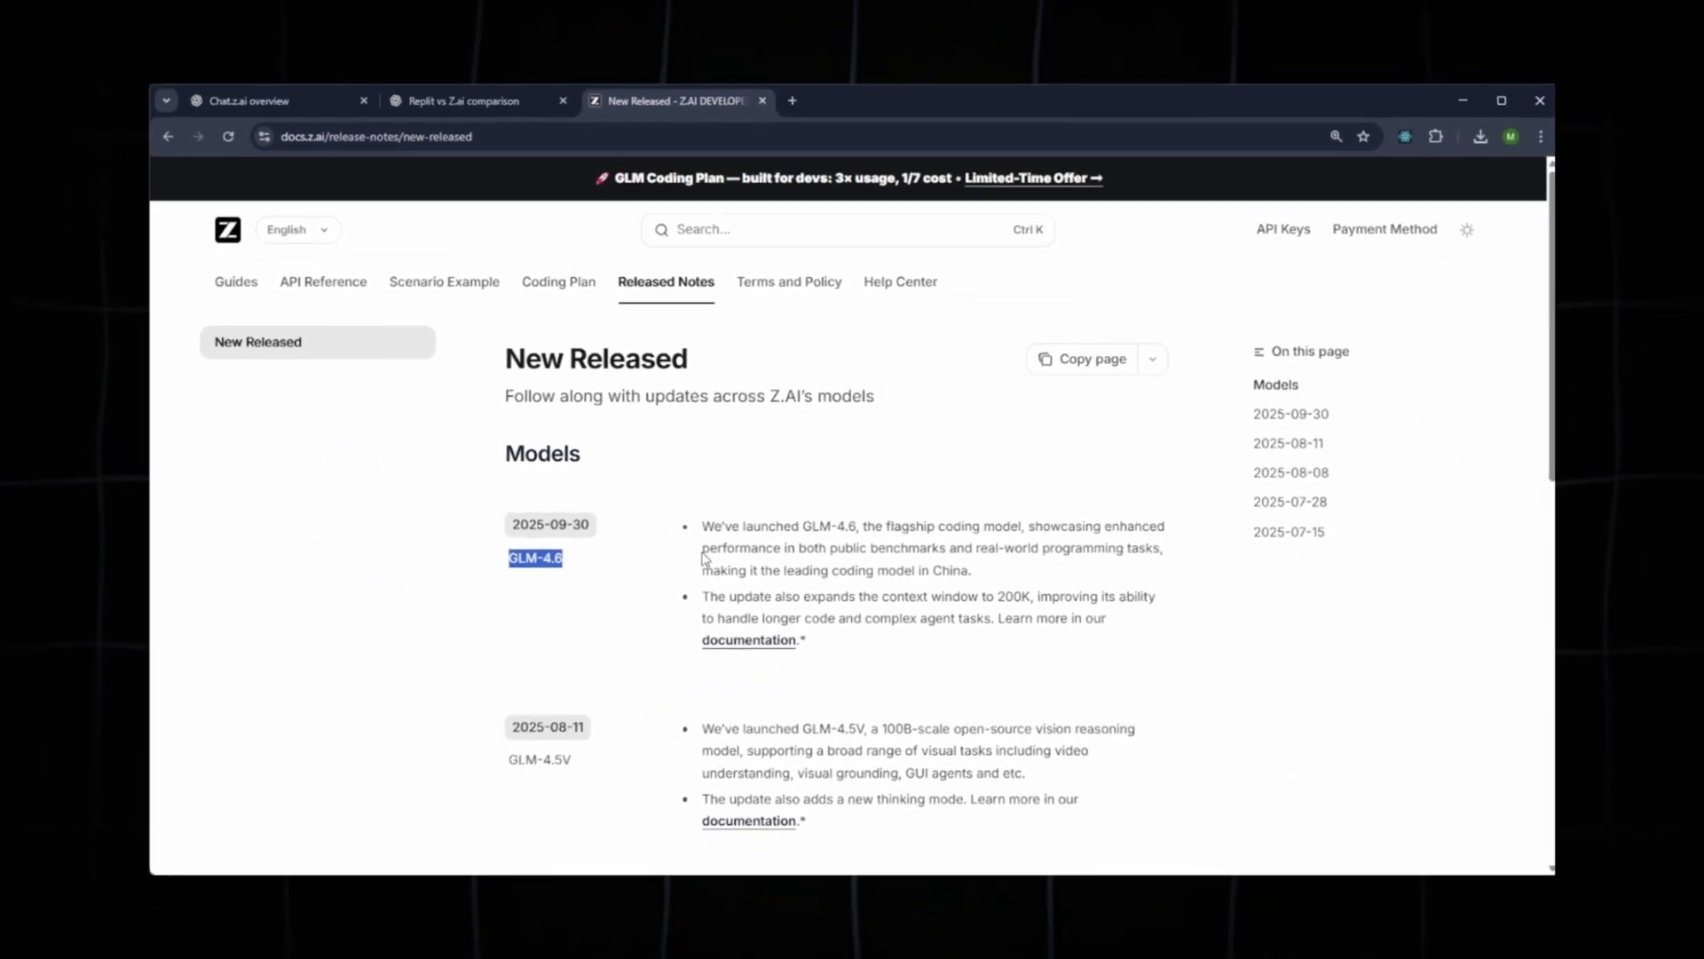
{"action": "left_click", "coordinate": [777, 558]}
{"action": "scroll", "coordinate": [793, 542], "scroll_direction": "down", "scroll_amount": 7}
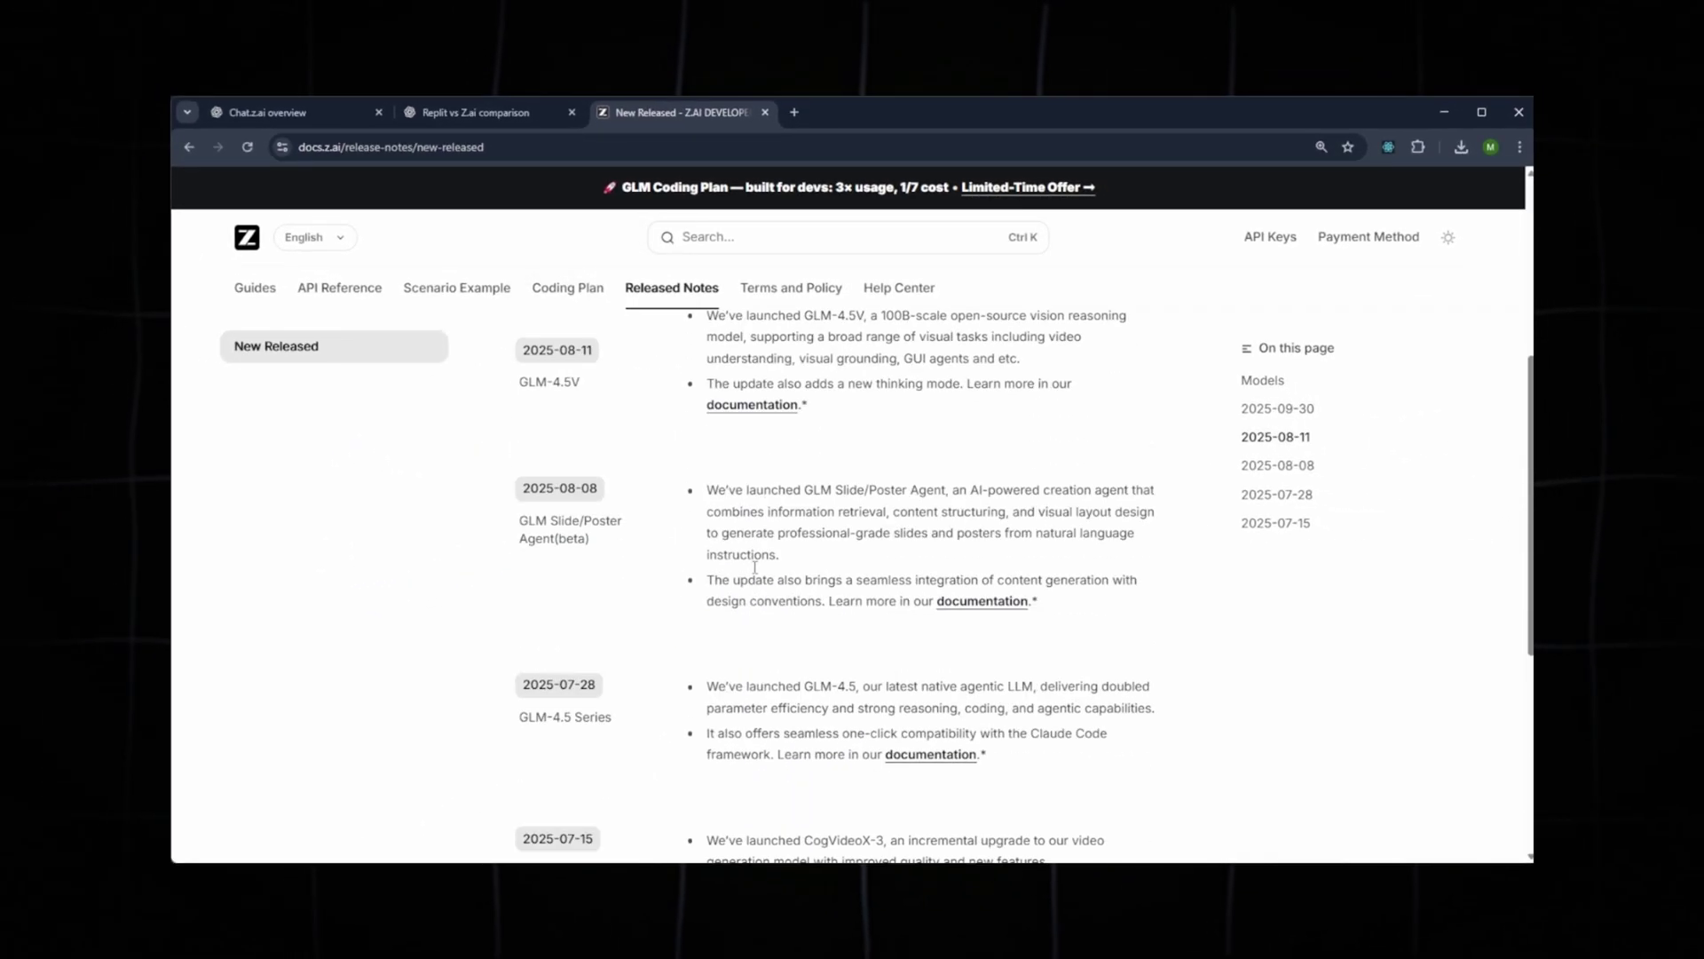
{"action": "scroll", "coordinate": [756, 571], "scroll_direction": "up", "scroll_amount": 1}
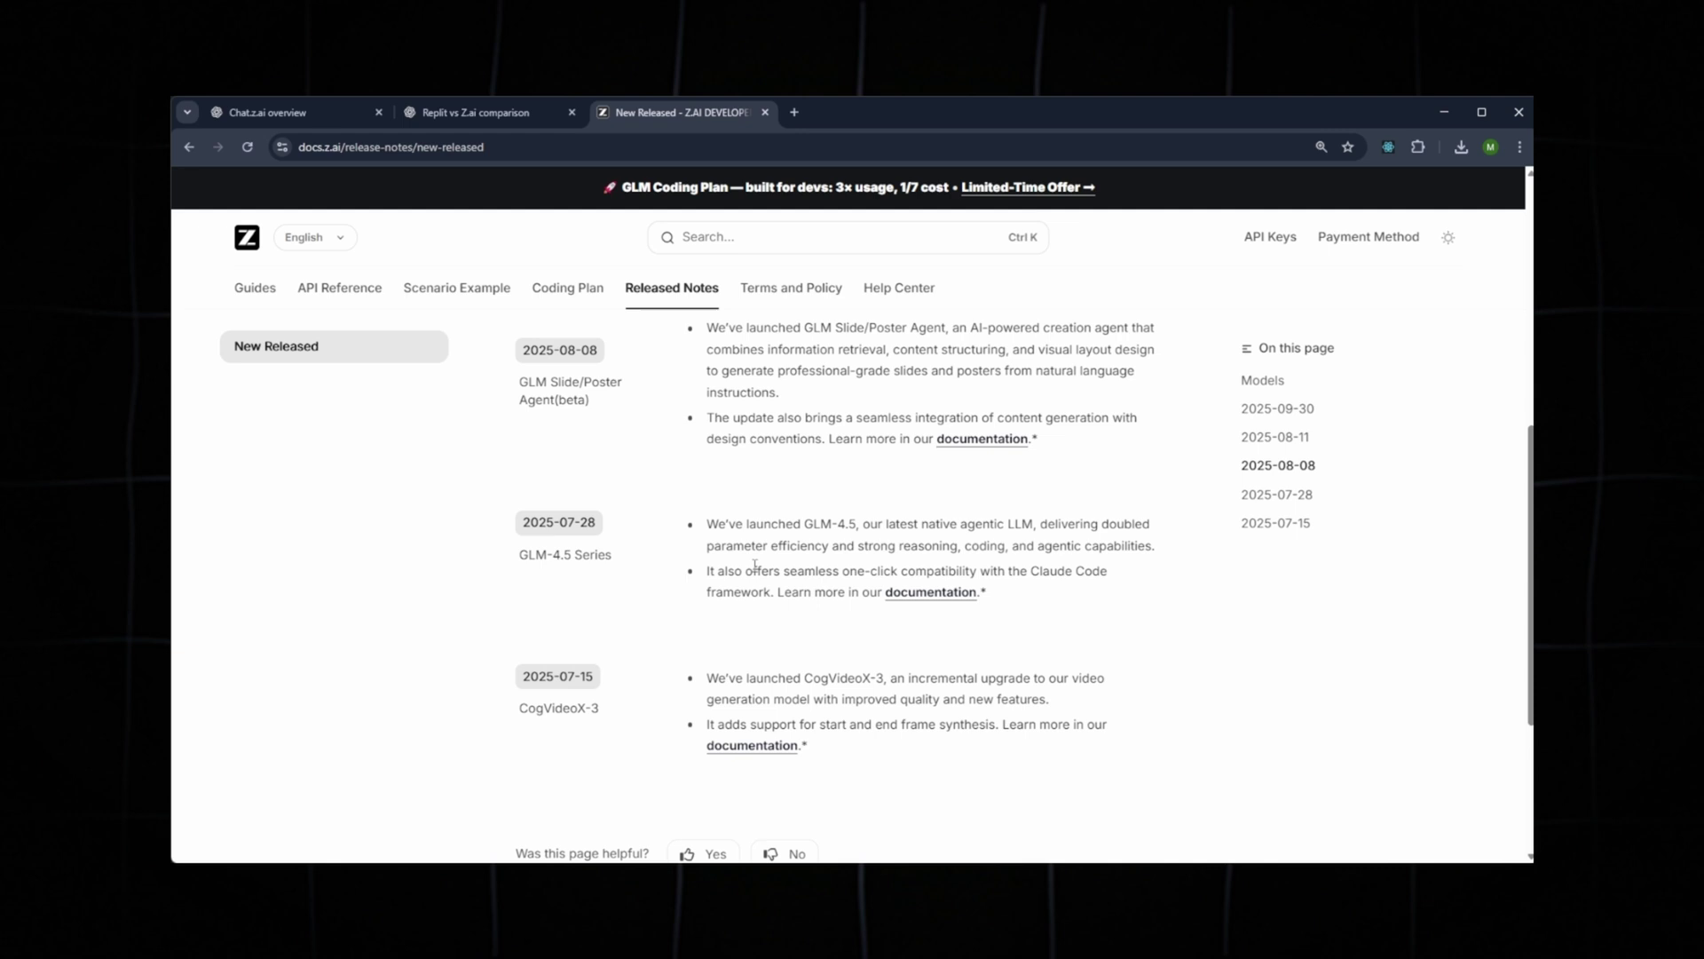
{"action": "left_click", "coordinate": [1027, 187]}
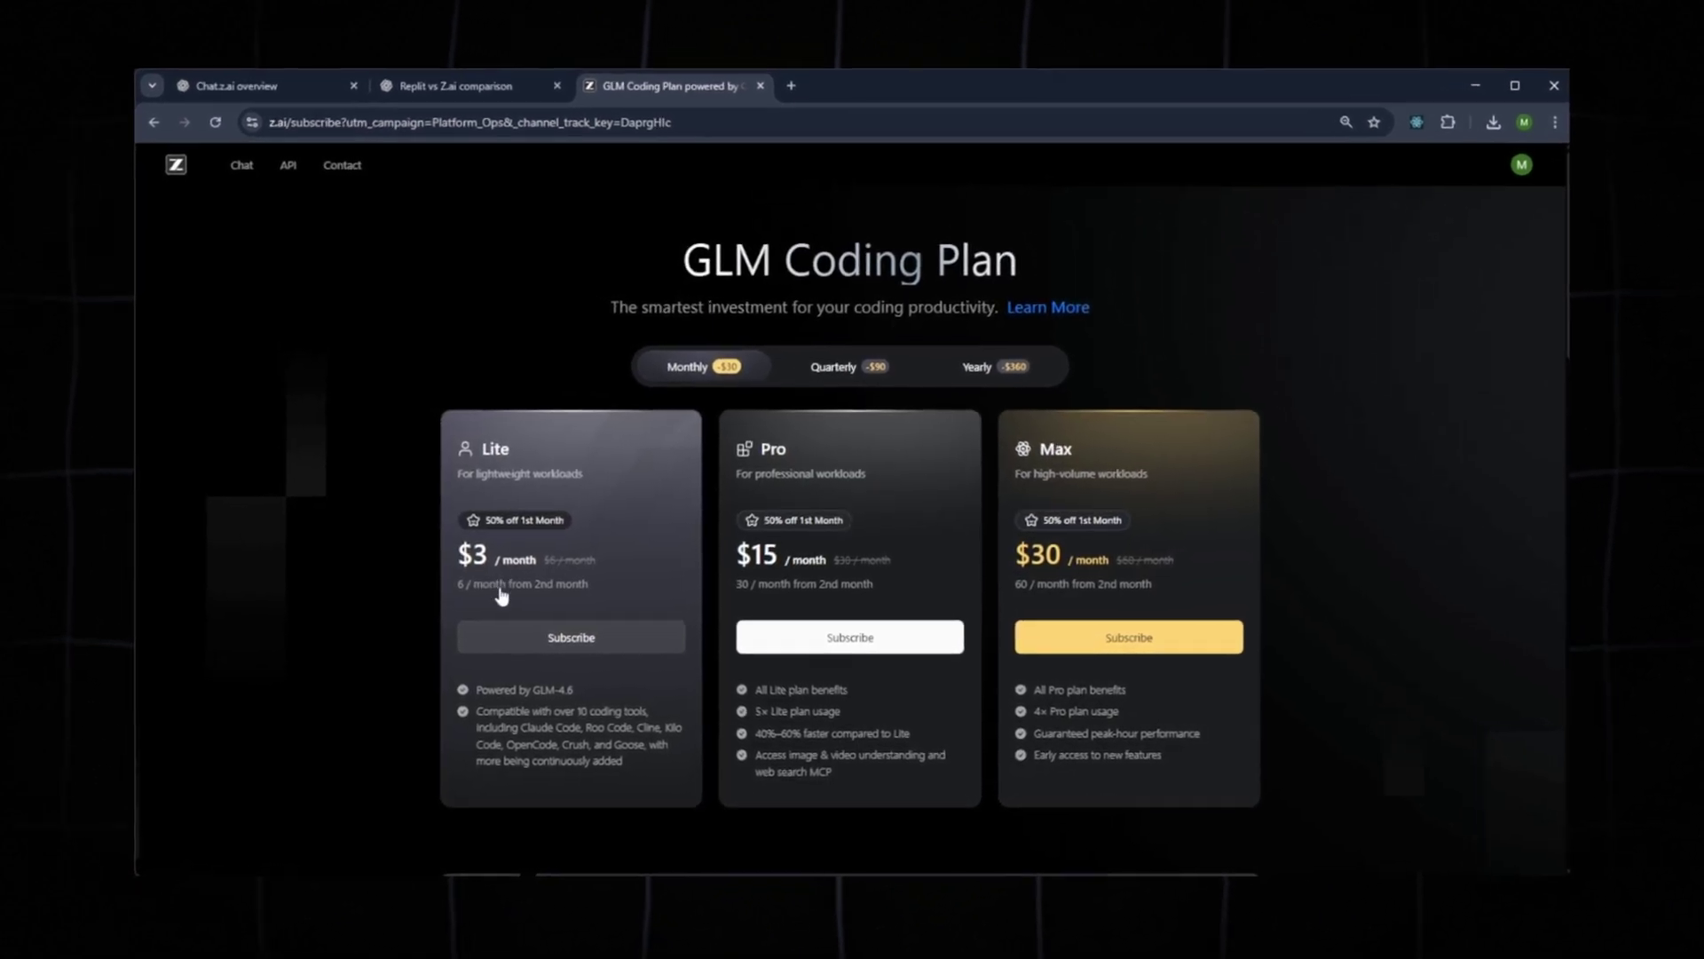
Review the Lite features and Pro $15 price, then switch billing to Quarterly, then Yearly.
{"action": "left_click_drag", "start_coordinate": [537, 689], "coordinate": [564, 797]}
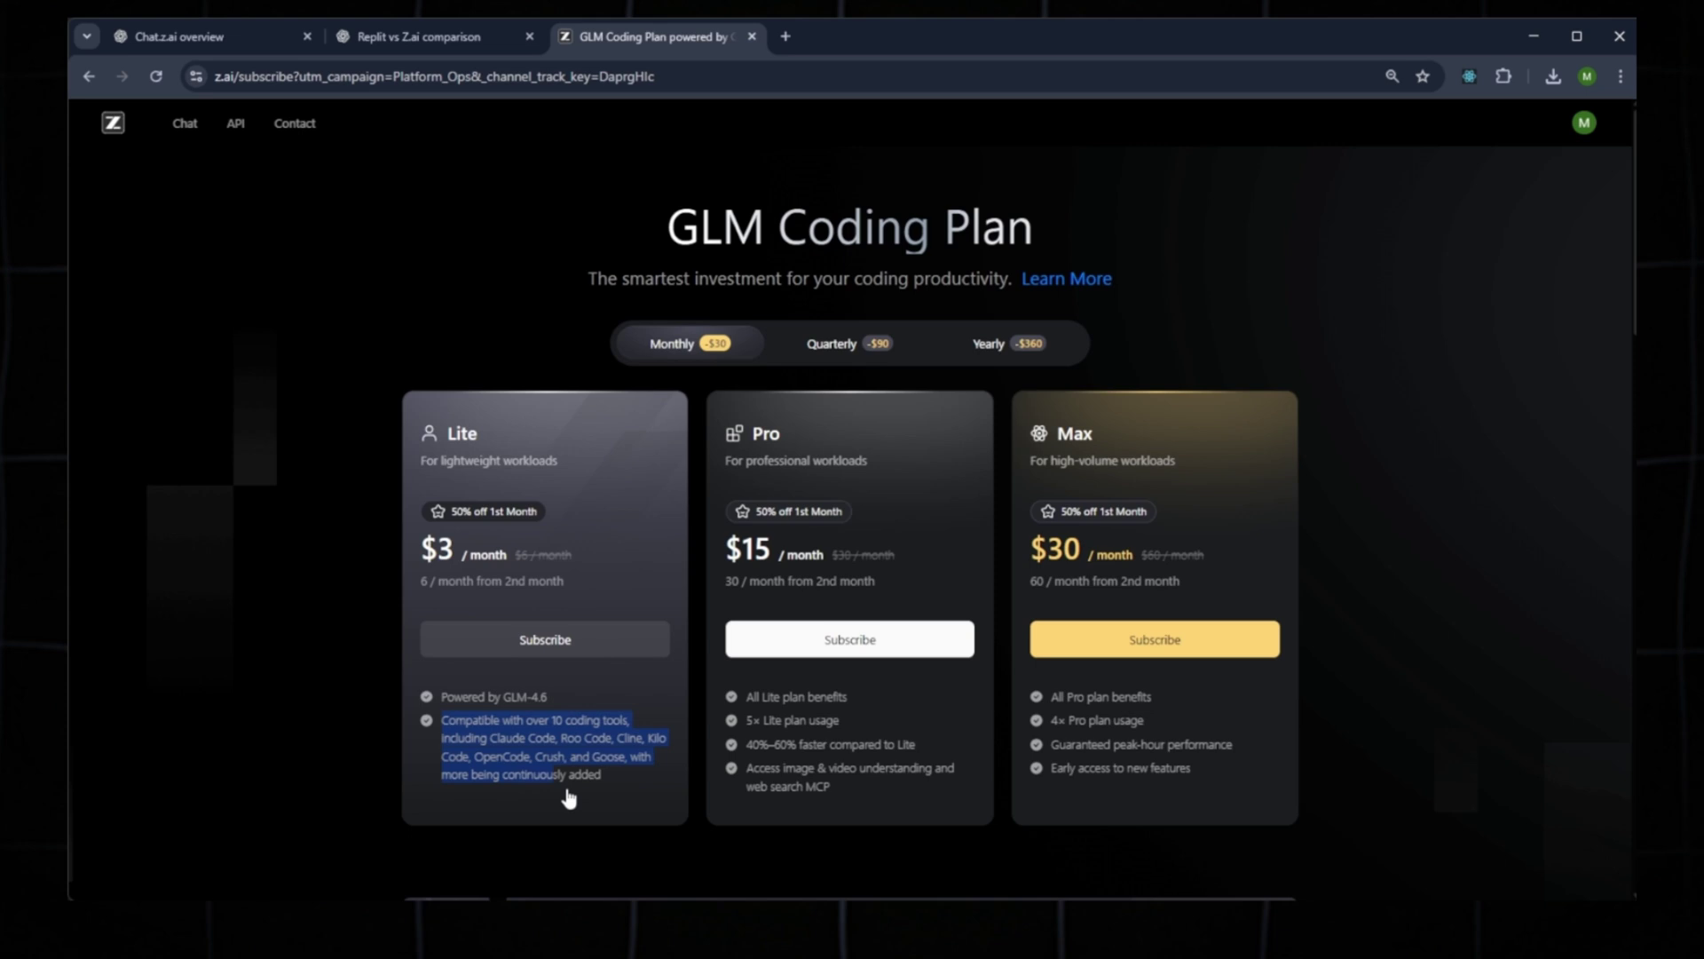
{"action": "left_click", "coordinate": [564, 798]}
{"action": "double_click", "coordinate": [745, 540]}
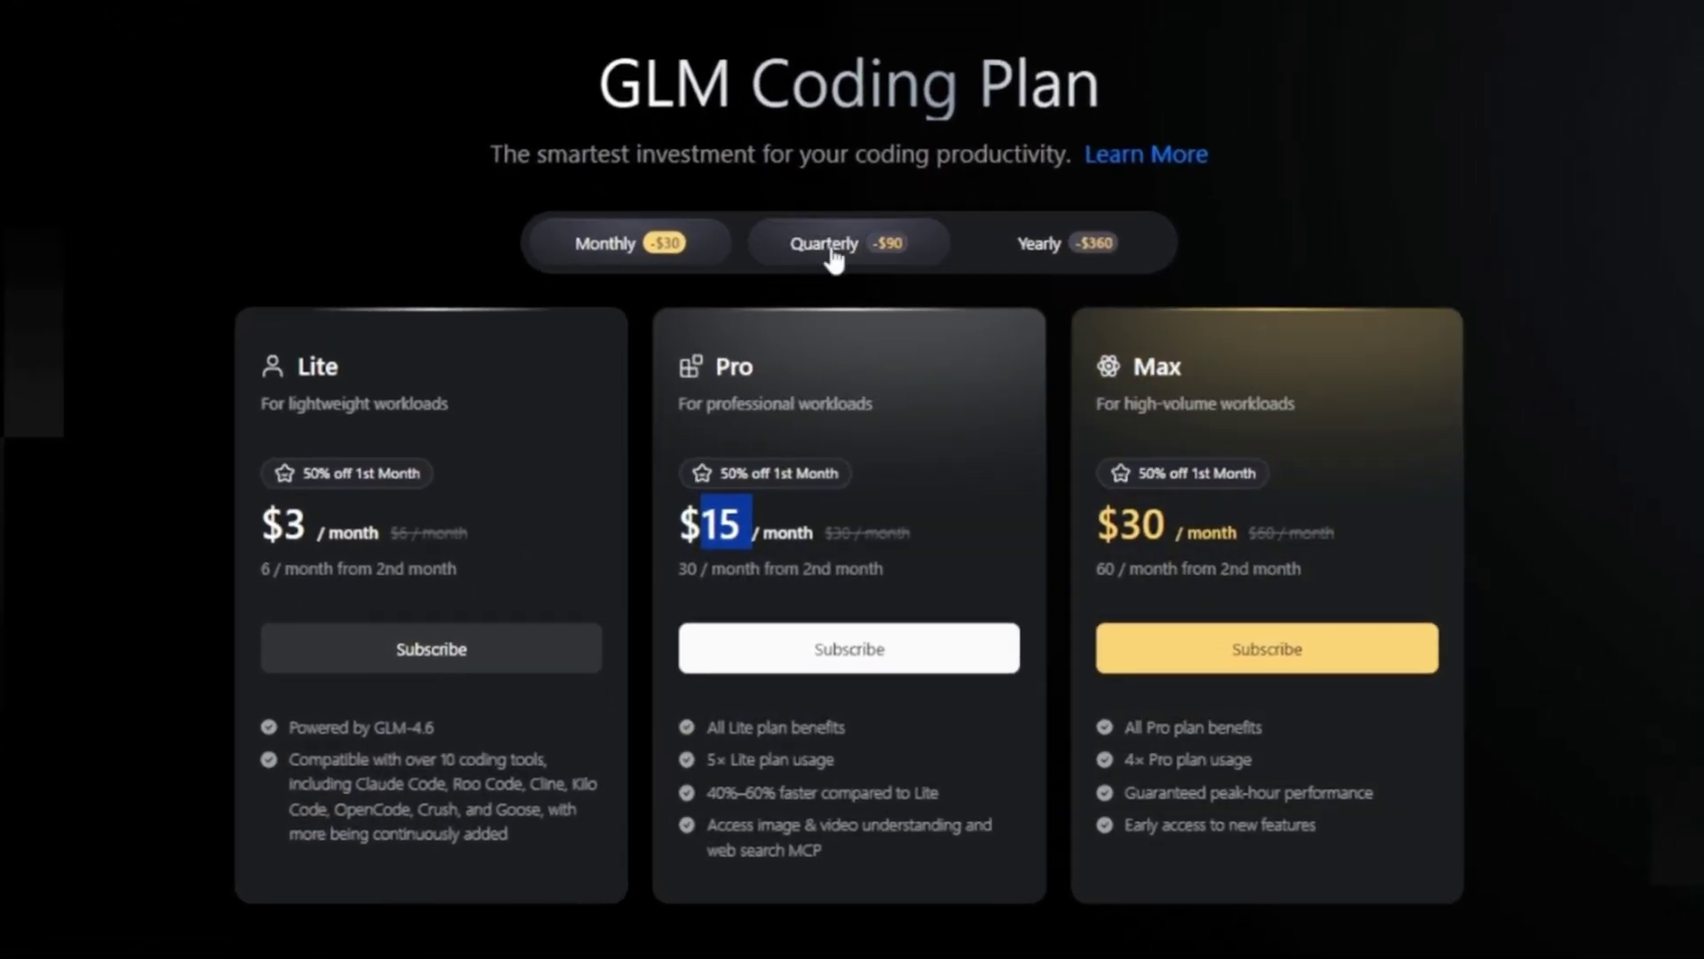
{"action": "left_click", "coordinate": [825, 253]}
{"action": "left_click", "coordinate": [1027, 239]}
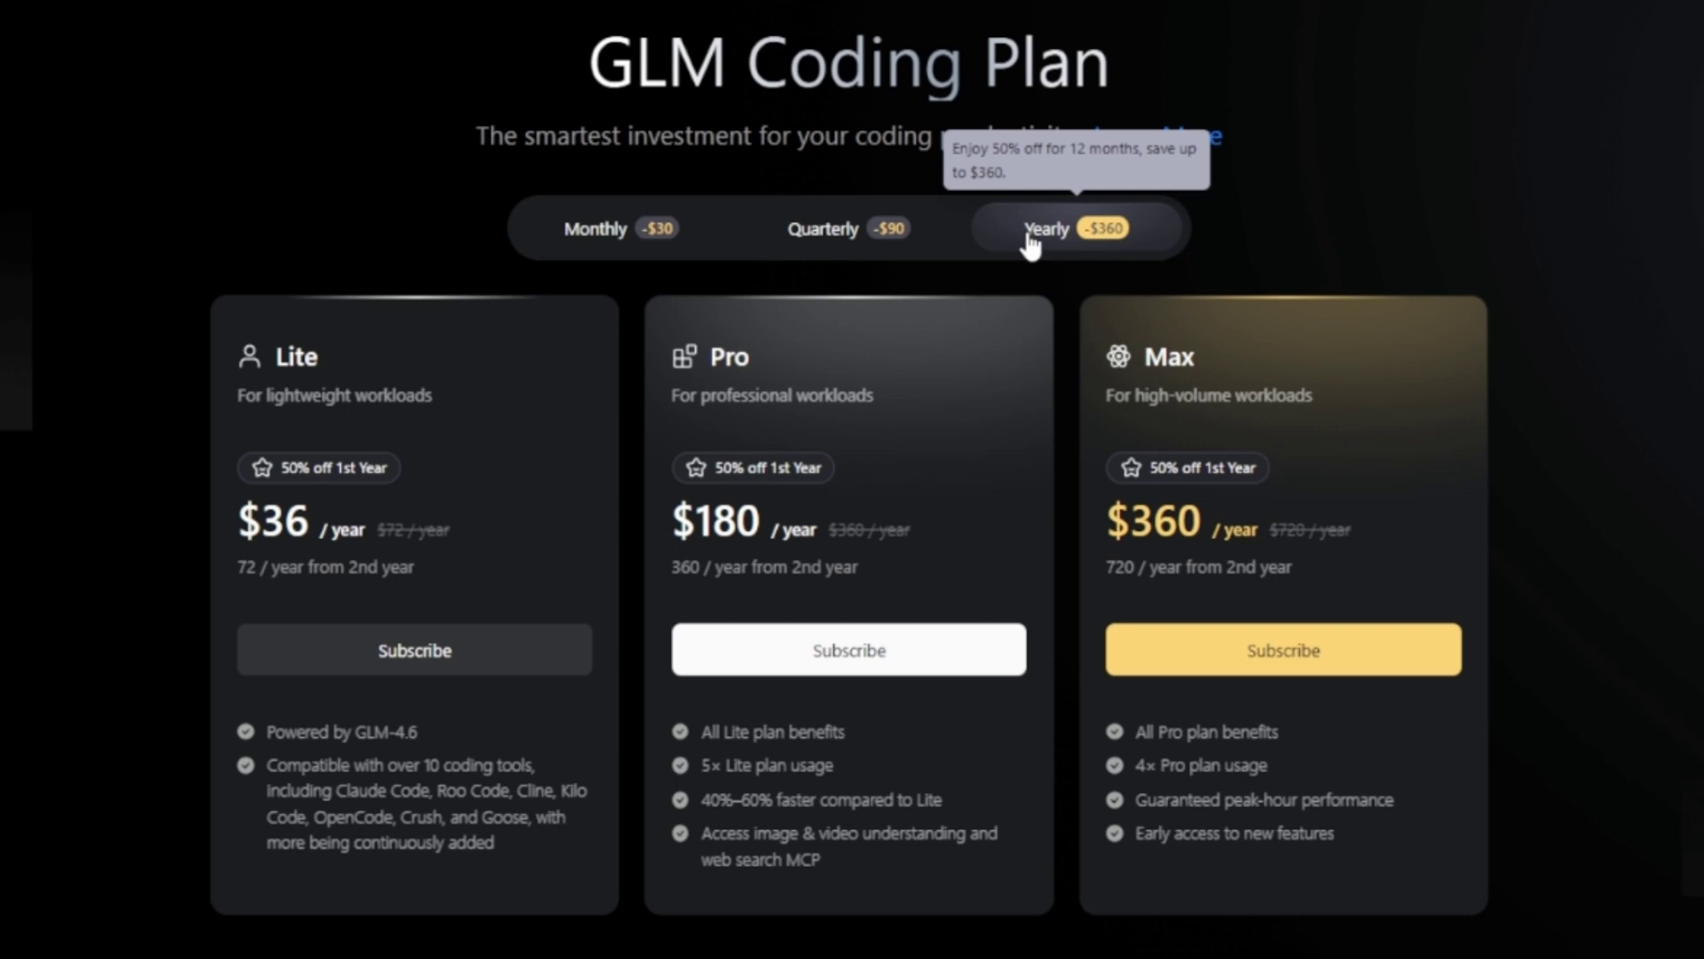